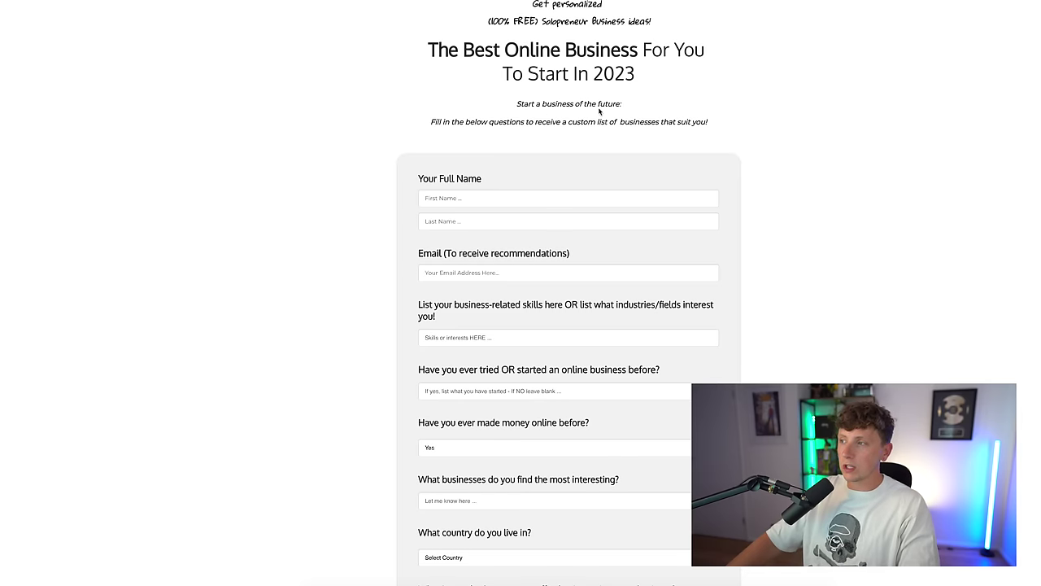
Step: Examine the landing page's questionnaire, from the name and email fields through the skills, experience, country and budget questions
{"action": "scroll", "coordinate": [600, 112], "scroll_direction": "down", "scroll_amount": 1}
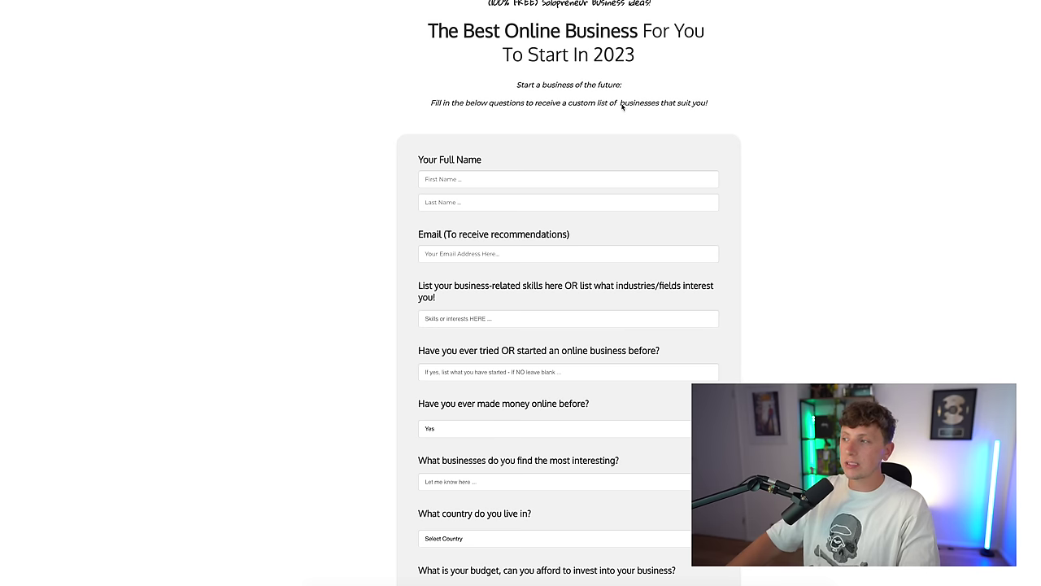
{"action": "scroll", "coordinate": [482, 121], "scroll_direction": "down", "scroll_amount": 1}
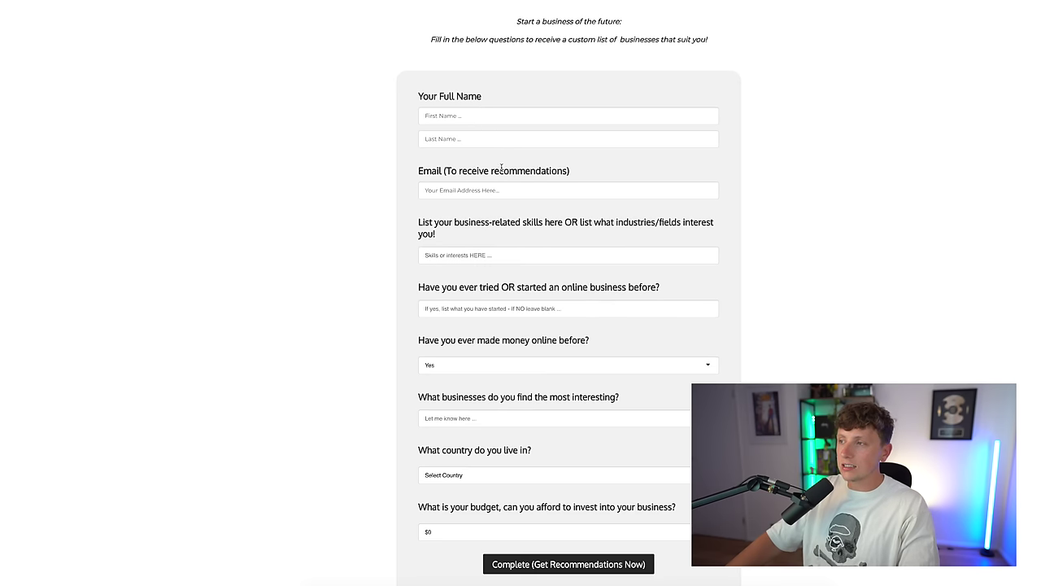
{"action": "scroll", "coordinate": [429, 75], "scroll_direction": "down", "scroll_amount": 1}
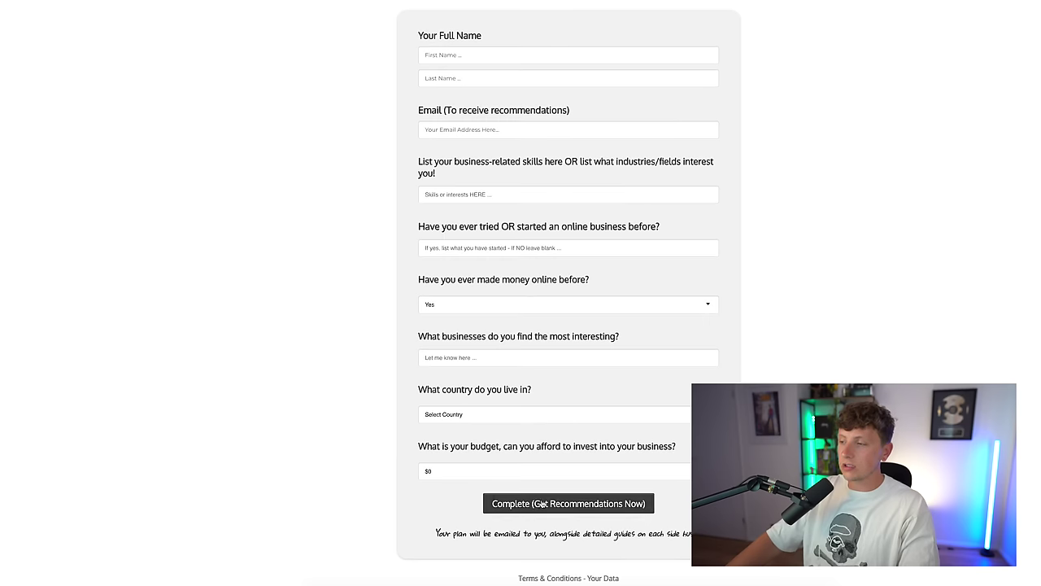
{"action": "scroll", "coordinate": [593, 504], "scroll_direction": "up", "scroll_amount": 1}
{"action": "scroll", "coordinate": [593, 501], "scroll_direction": "up", "scroll_amount": 2}
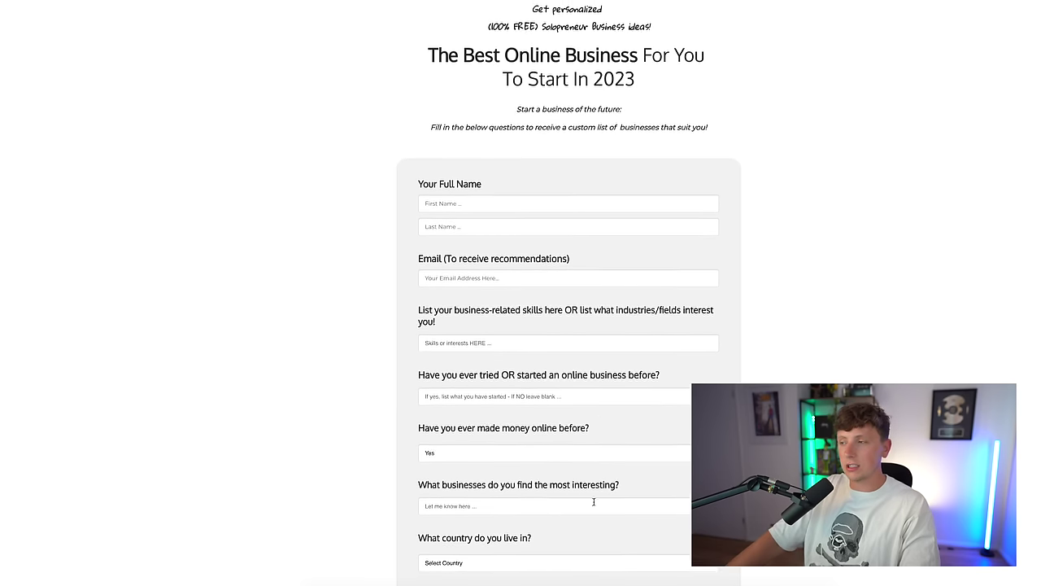
{"action": "scroll", "coordinate": [582, 315], "scroll_direction": "down", "scroll_amount": 1}
{"action": "scroll", "coordinate": [585, 315], "scroll_direction": "up", "scroll_amount": 1}
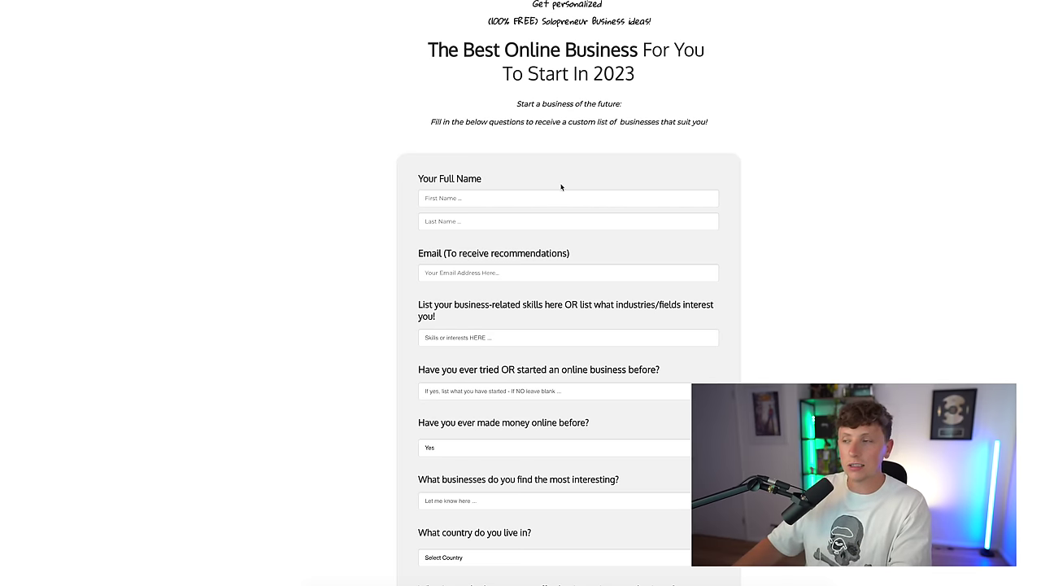
{"action": "scroll", "coordinate": [557, 176], "scroll_direction": "down", "scroll_amount": 1}
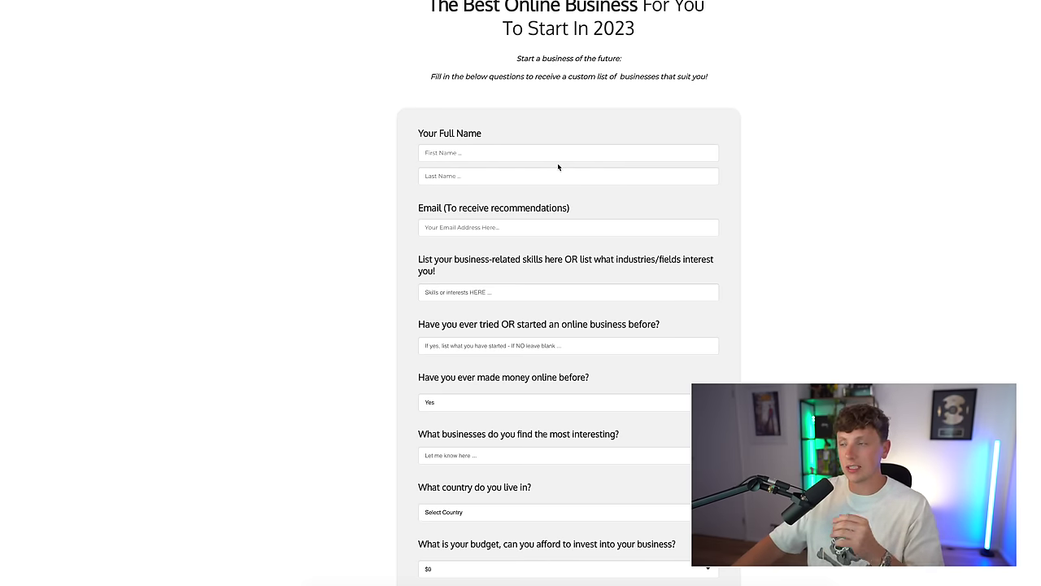
{"action": "scroll", "coordinate": [558, 167], "scroll_direction": "up", "scroll_amount": 1}
{"action": "scroll", "coordinate": [475, 155], "scroll_direction": "down", "scroll_amount": 3}
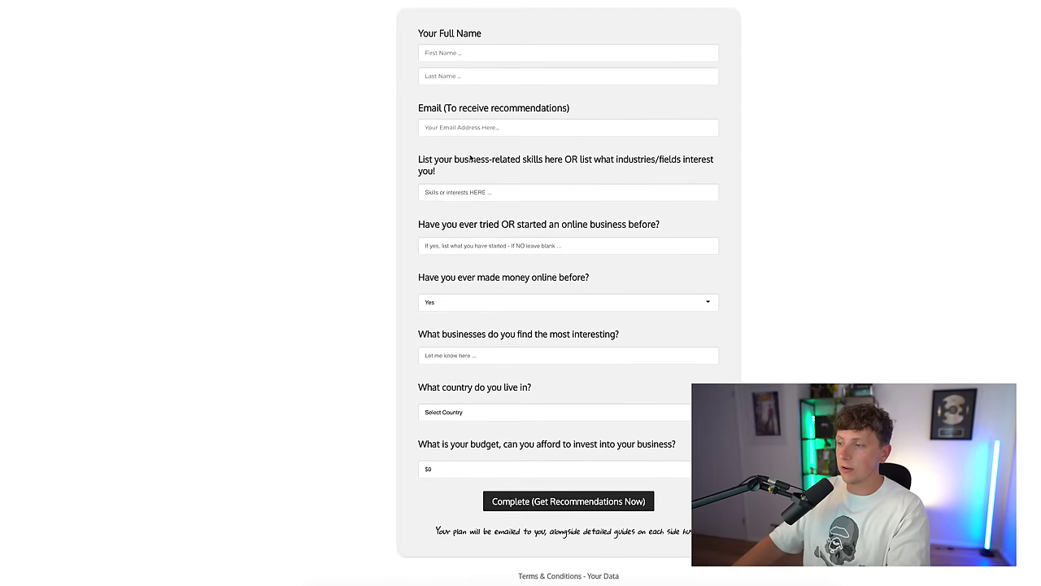
{"action": "scroll", "coordinate": [505, 243], "scroll_direction": "up", "scroll_amount": 3}
{"action": "scroll", "coordinate": [523, 139], "scroll_direction": "down", "scroll_amount": 3}
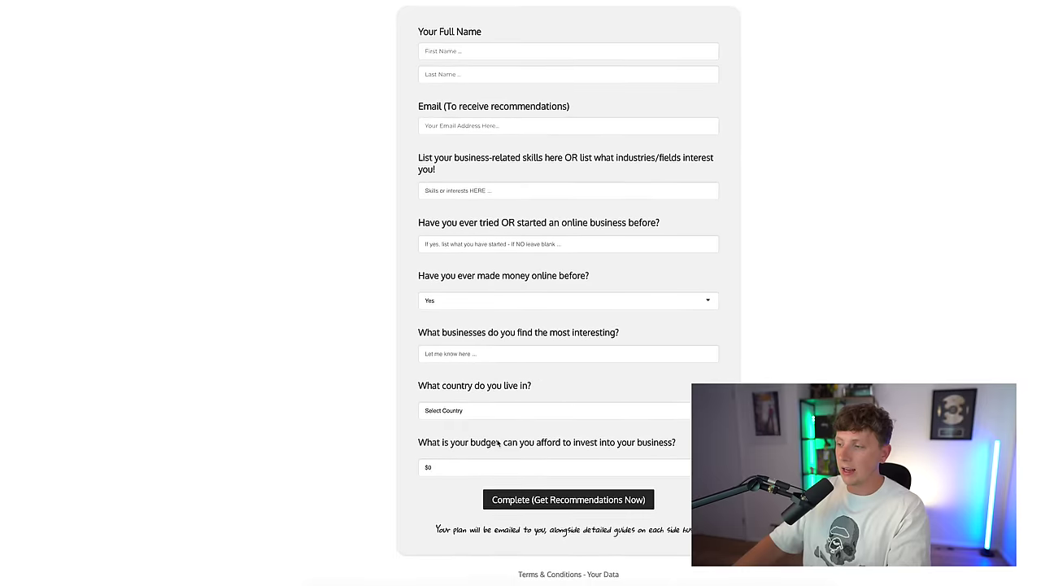
{"action": "scroll", "coordinate": [465, 165], "scroll_direction": "up", "scroll_amount": 3}
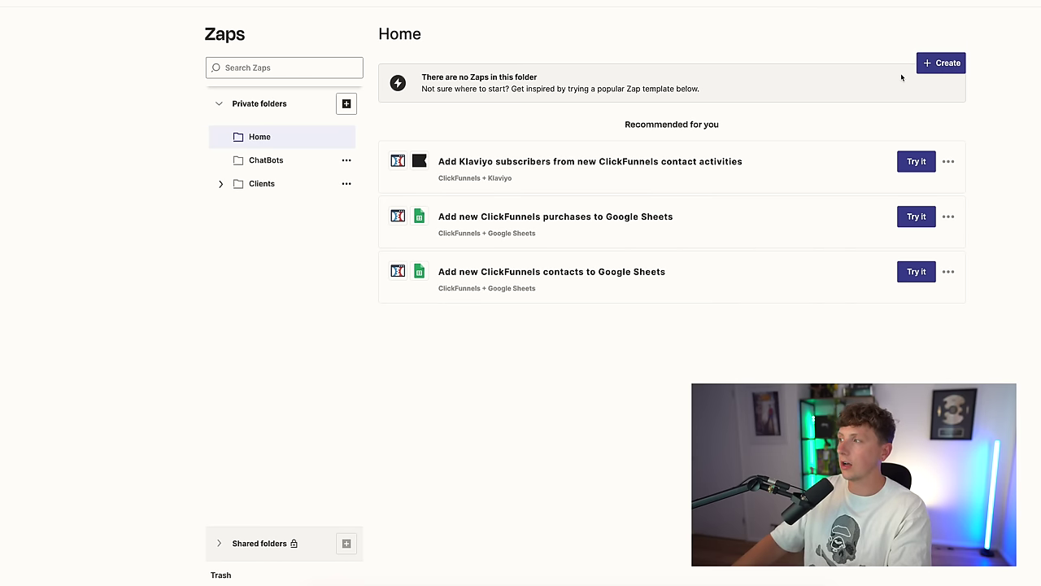
Step: Create a new Zap in Zapier and name it "Lead Gen - Landing Page Bot"
{"action": "left_click", "coordinate": [940, 67]}
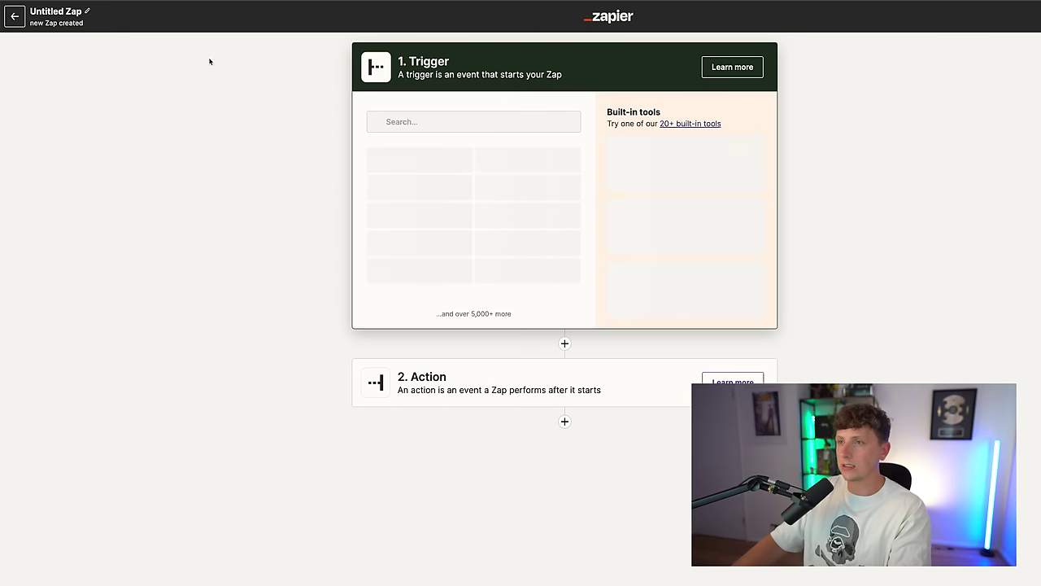
{"action": "left_click", "coordinate": [86, 12]}
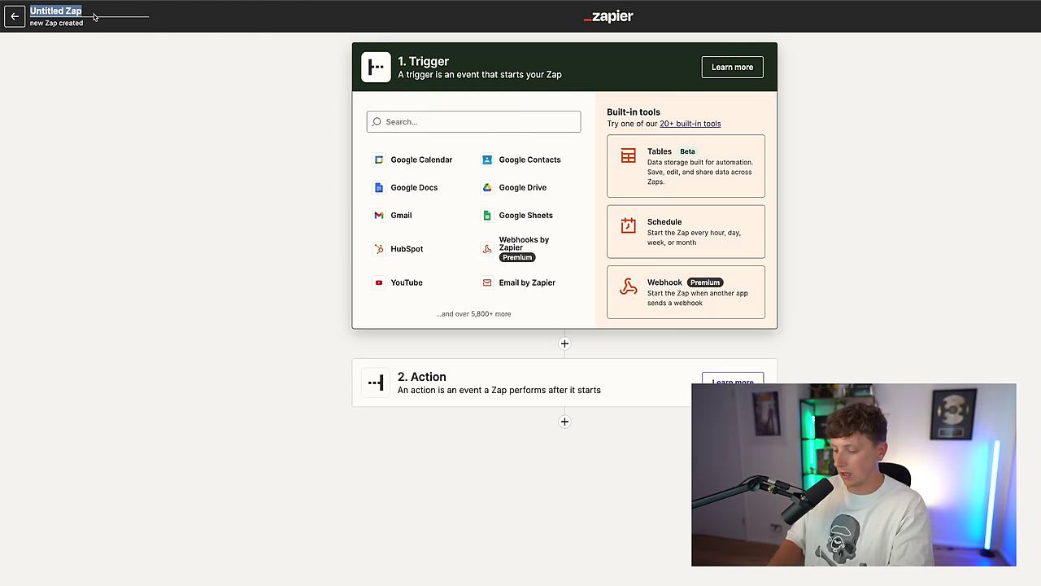
{"action": "type", "text": "Lead Gen - Landing Page"}
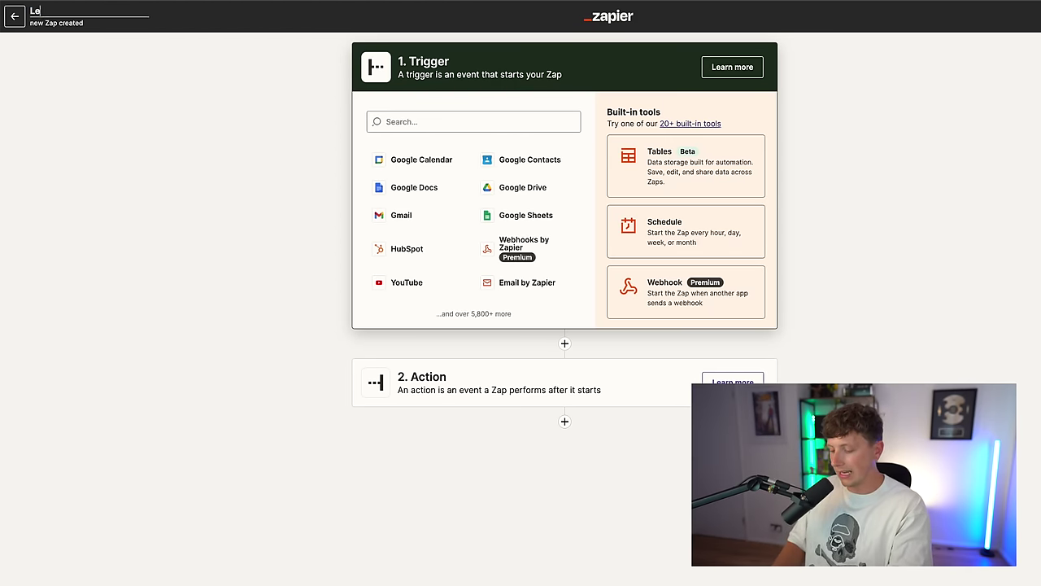
{"action": "type", "text": " Bot"}
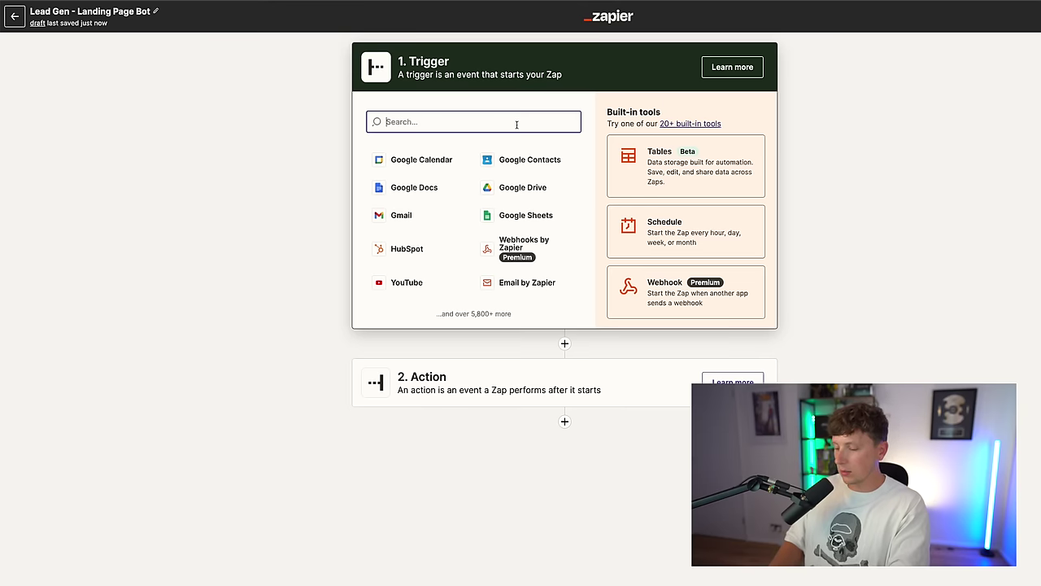
Step: Search the trigger apps for "web", "wix" and "squa", and clear the search
{"action": "type", "text": "web"}
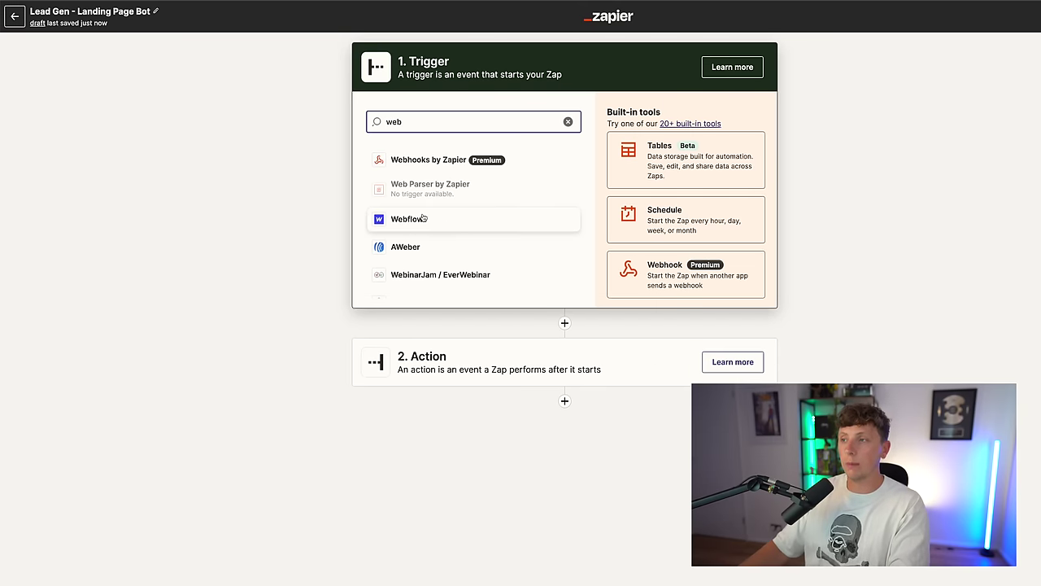
{"action": "double_click", "coordinate": [418, 130]}
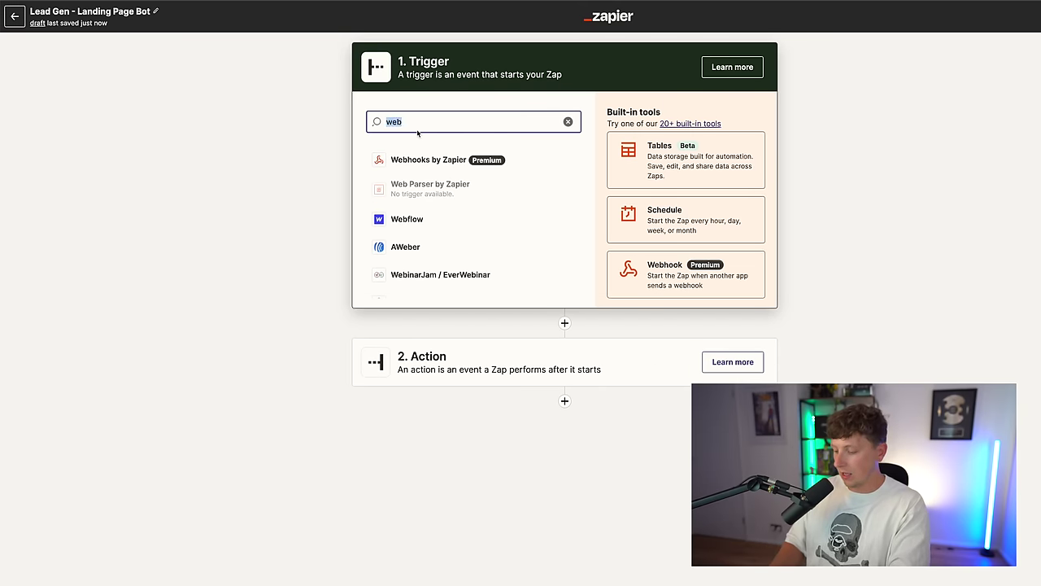
{"action": "type", "text": "wix"}
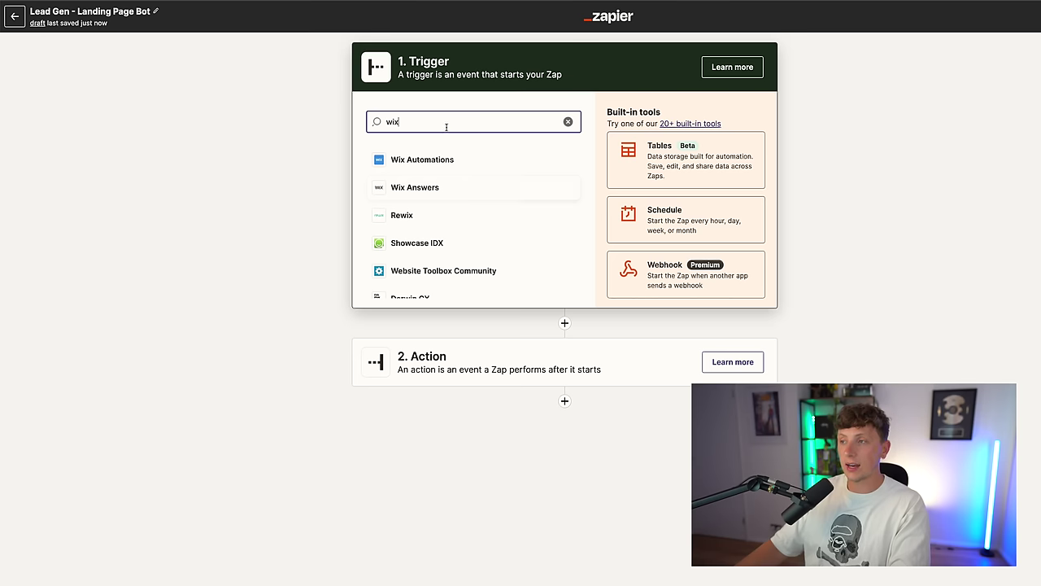
{"action": "double_click", "coordinate": [412, 121]}
{"action": "type", "text": "sw"}
{"action": "key", "text": "BackSpace"}
{"action": "type", "text": "qua"}
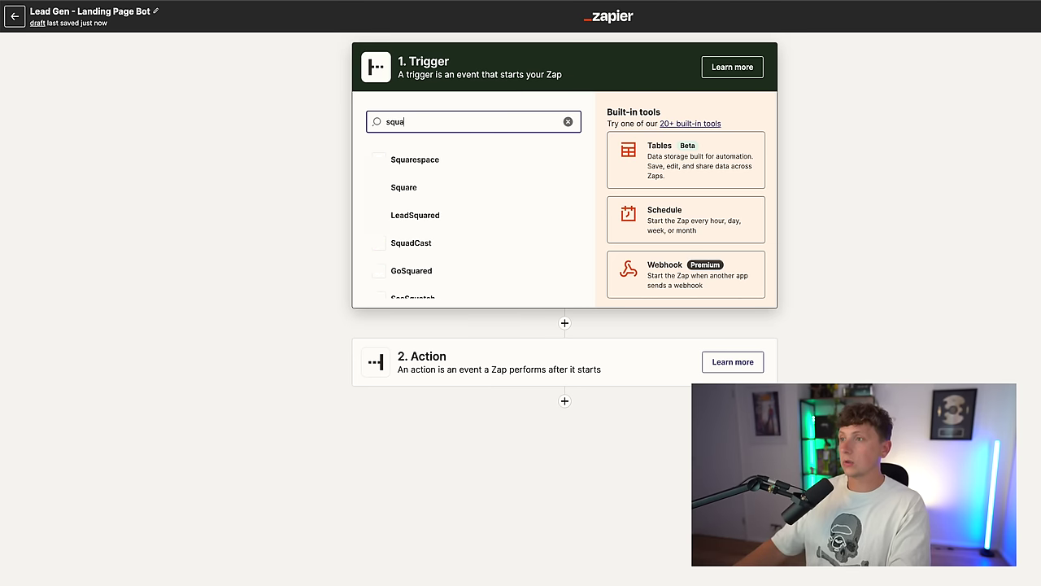
{"action": "key", "text": "BackSpace"}
{"action": "key", "text": "BackSpace"}
{"action": "key", "text": "BackSpace"}
{"action": "key", "text": "BackSpace"}
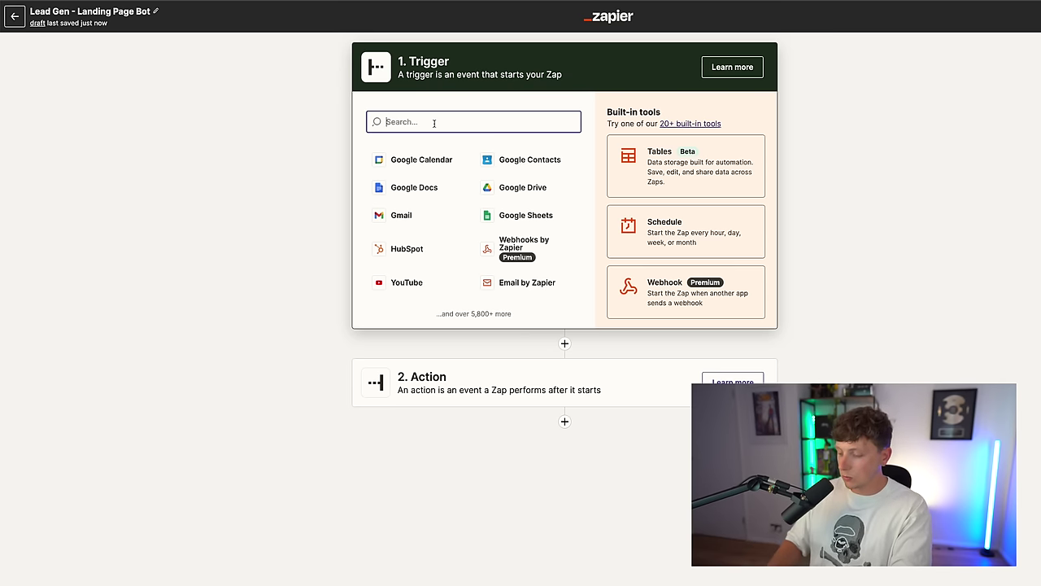
Step: Choose ClickFunnels as the trigger app with the New Contact Activity event, and continue to the account choice
{"action": "type", "text": "clickun"}
{"action": "left_click", "coordinate": [429, 160]}
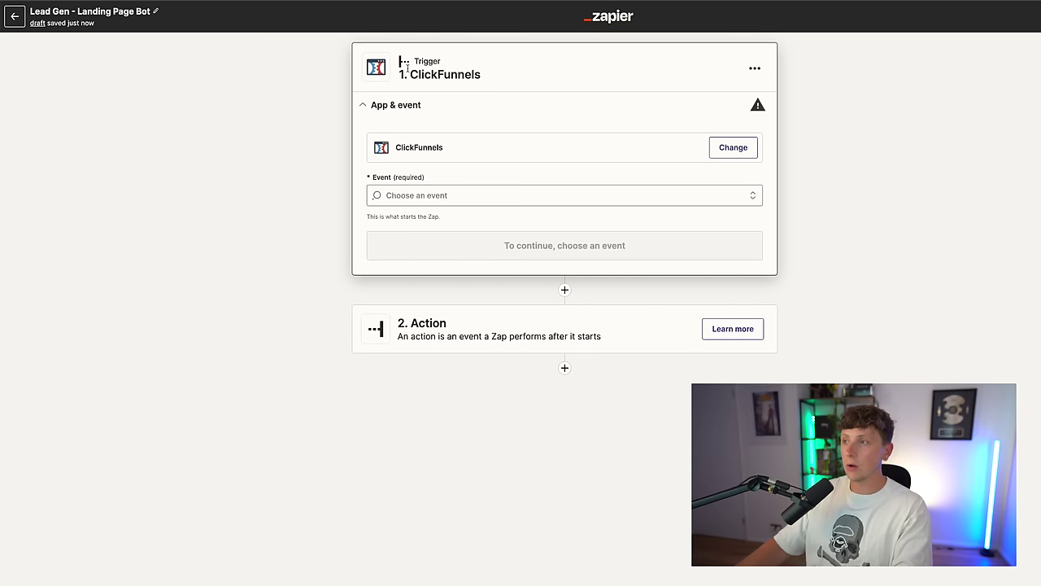
{"action": "left_click", "coordinate": [456, 202]}
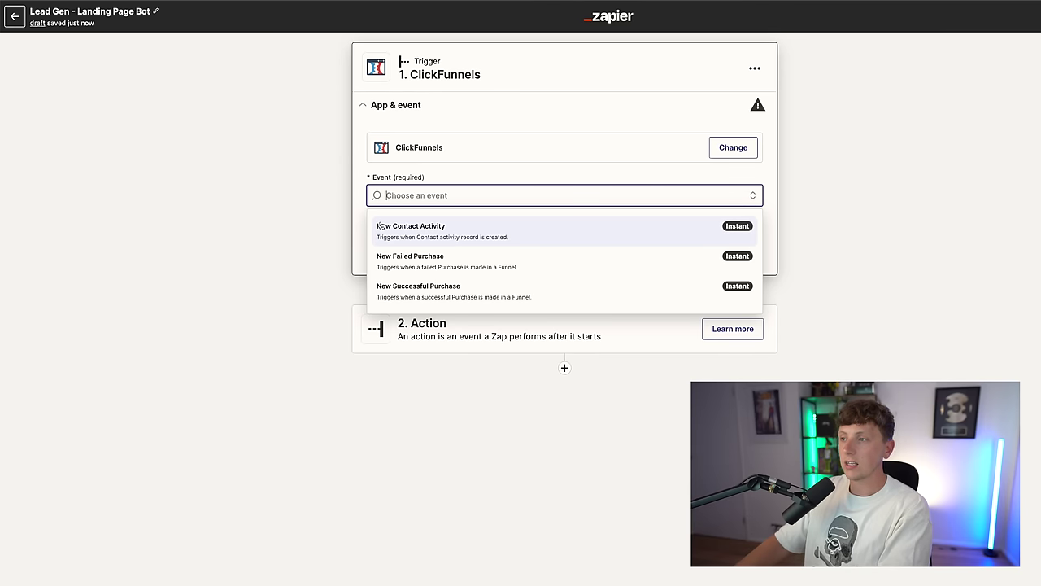
{"action": "left_click", "coordinate": [577, 231]}
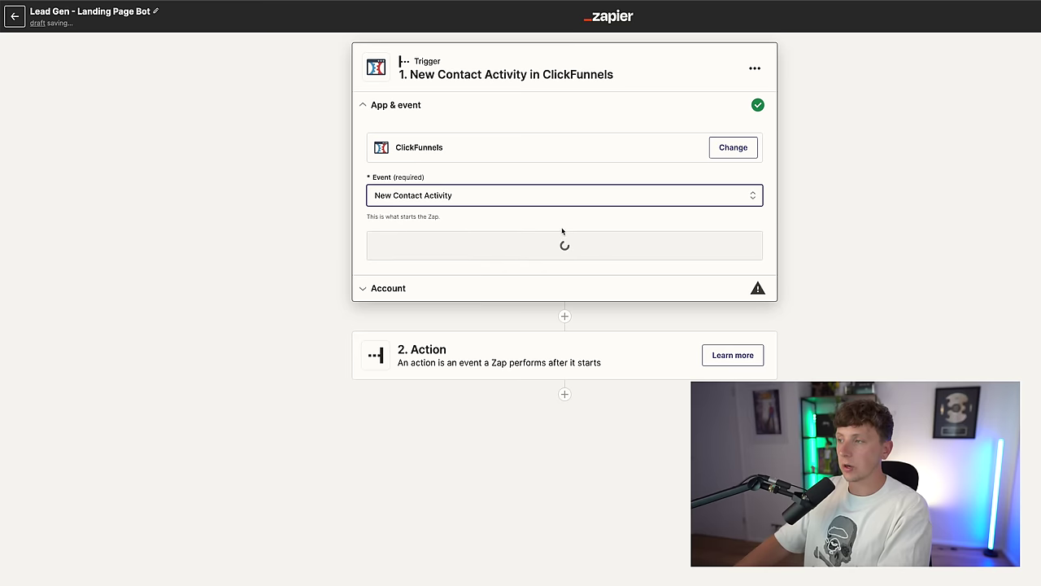
{"action": "left_click", "coordinate": [513, 246]}
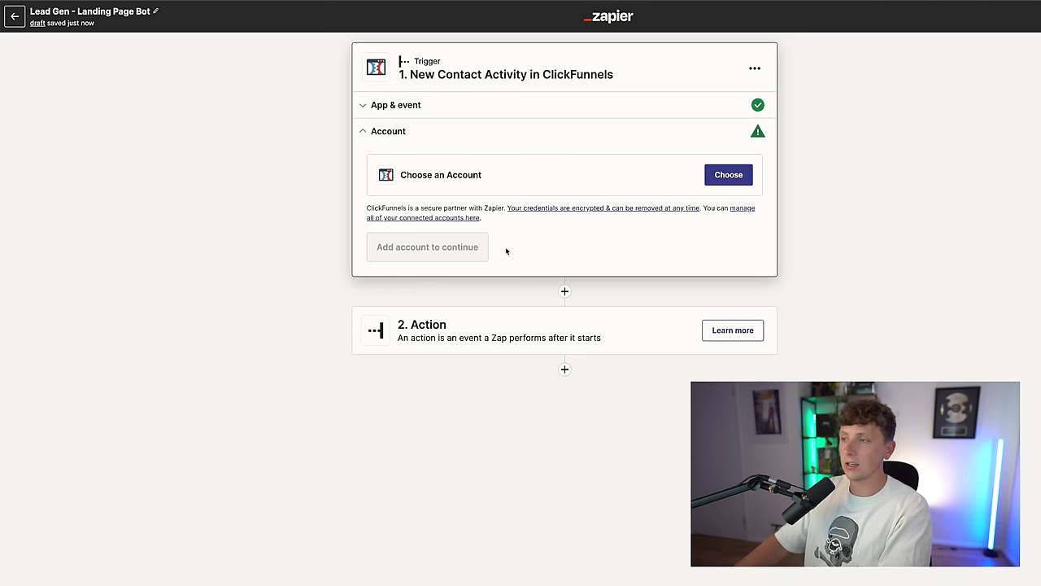
Step: Use the existing account named ClickFunnels for the trigger and continue to the trigger settings
{"action": "left_click", "coordinate": [730, 176]}
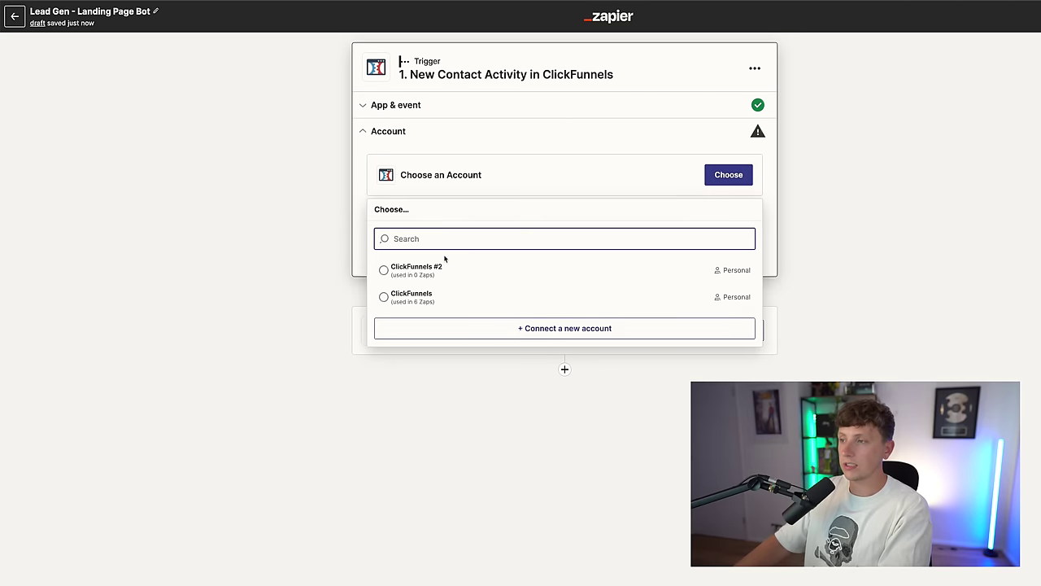
{"action": "left_click", "coordinate": [423, 300]}
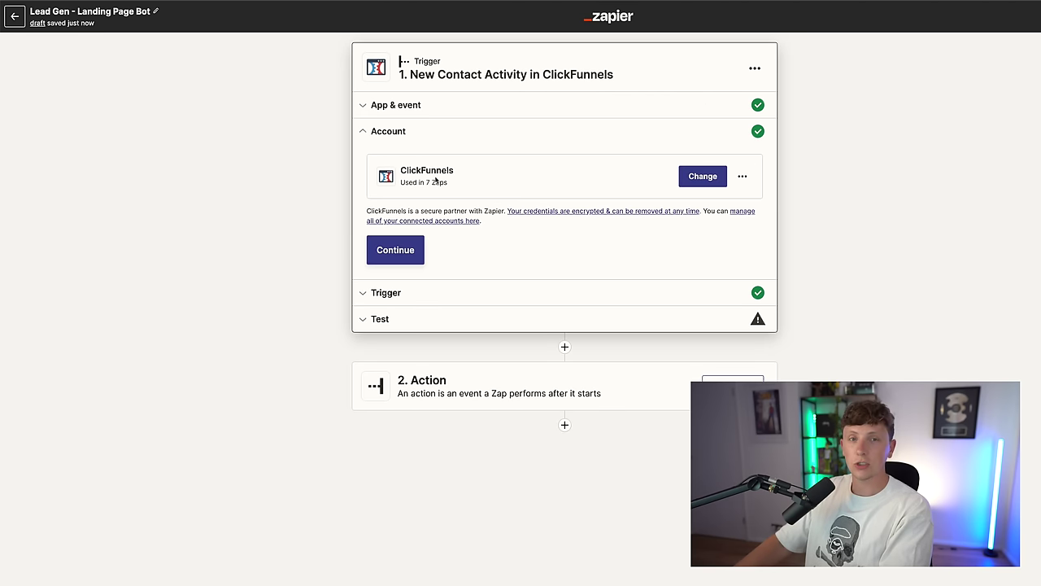
{"action": "left_click", "coordinate": [395, 250]}
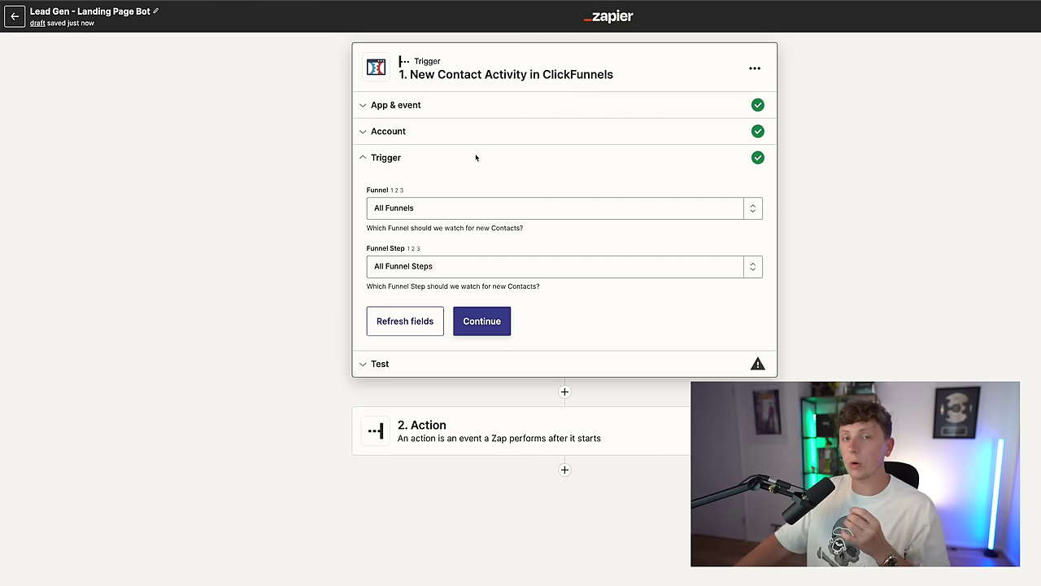
Step: Set the trigger's funnel to Example Bot Zapier and its funnel step to zapierbot, and continue to the test
{"action": "left_click", "coordinate": [738, 210]}
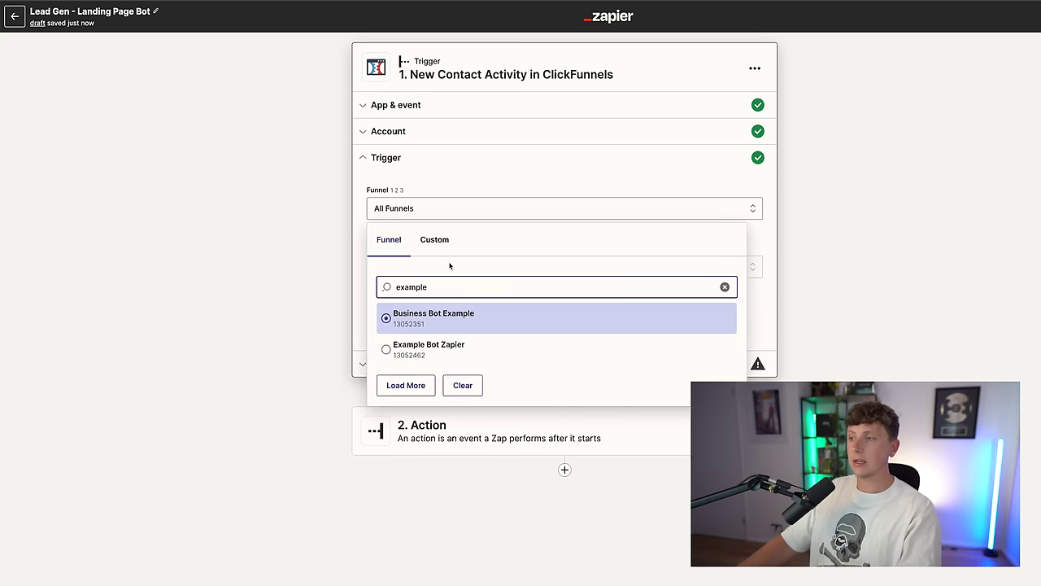
{"action": "left_click", "coordinate": [432, 347]}
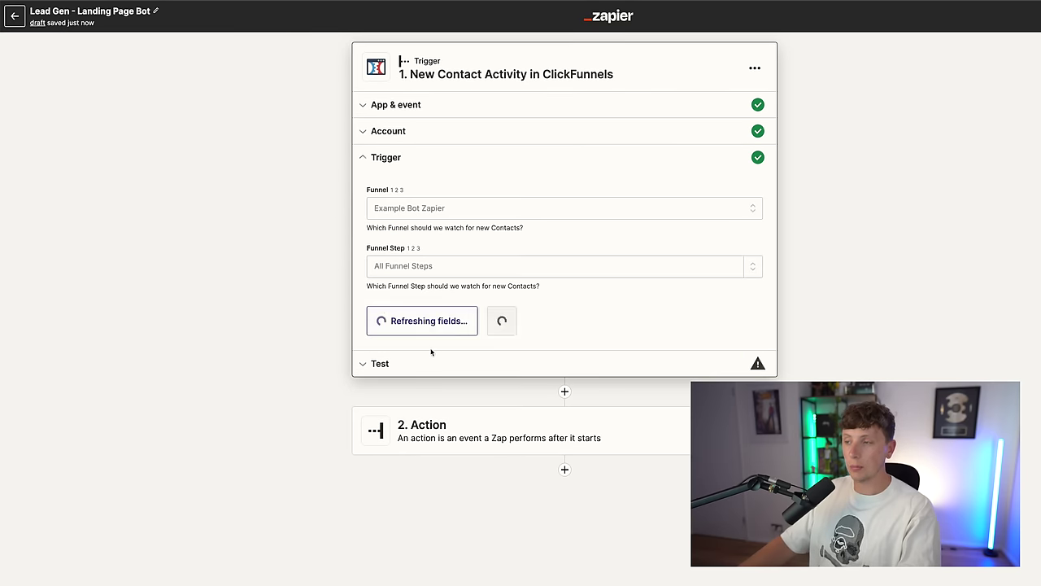
{"action": "left_click", "coordinate": [418, 267]}
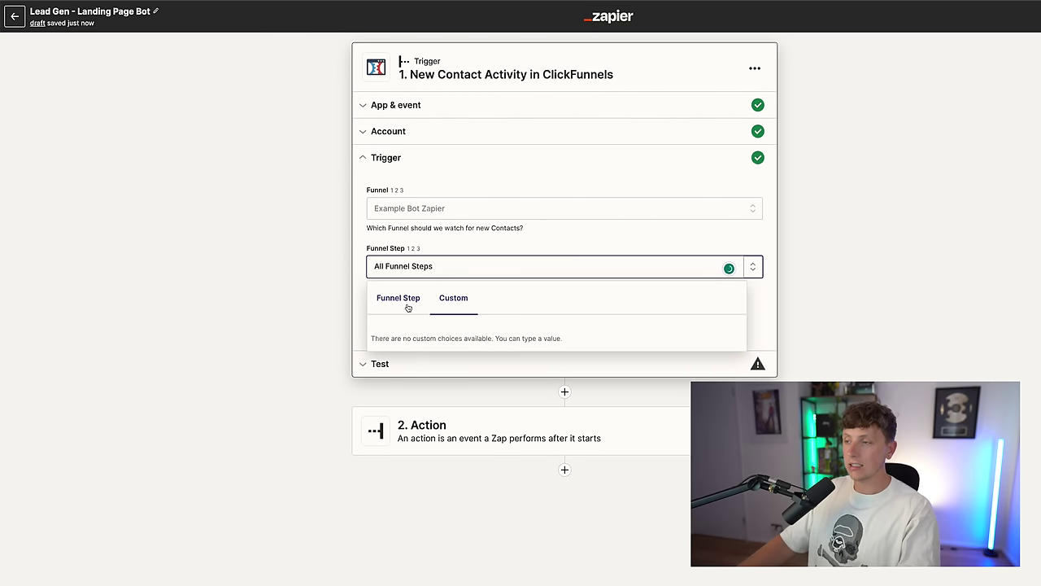
{"action": "left_click", "coordinate": [415, 302]}
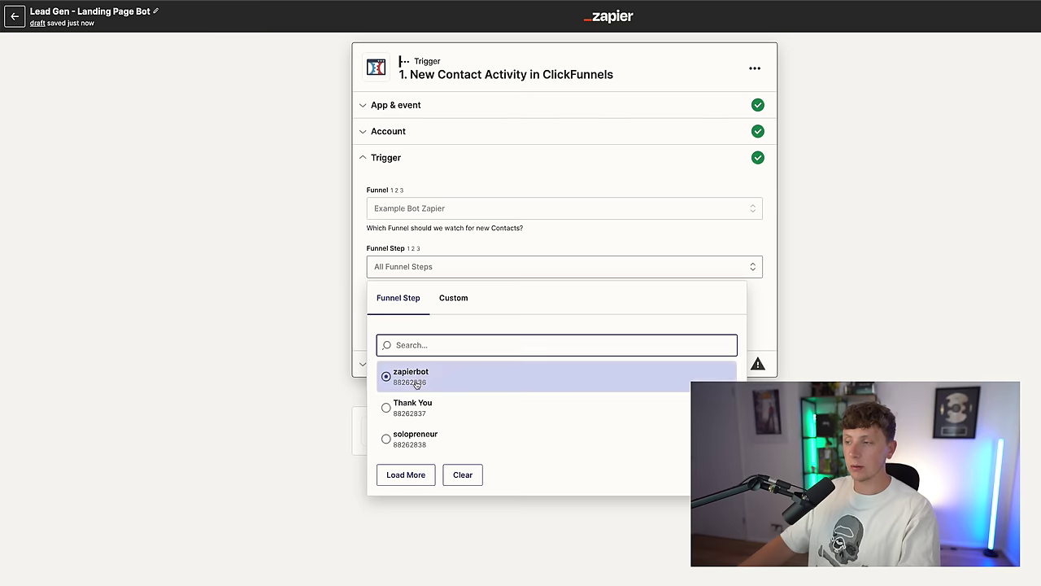
{"action": "left_click", "coordinate": [445, 374]}
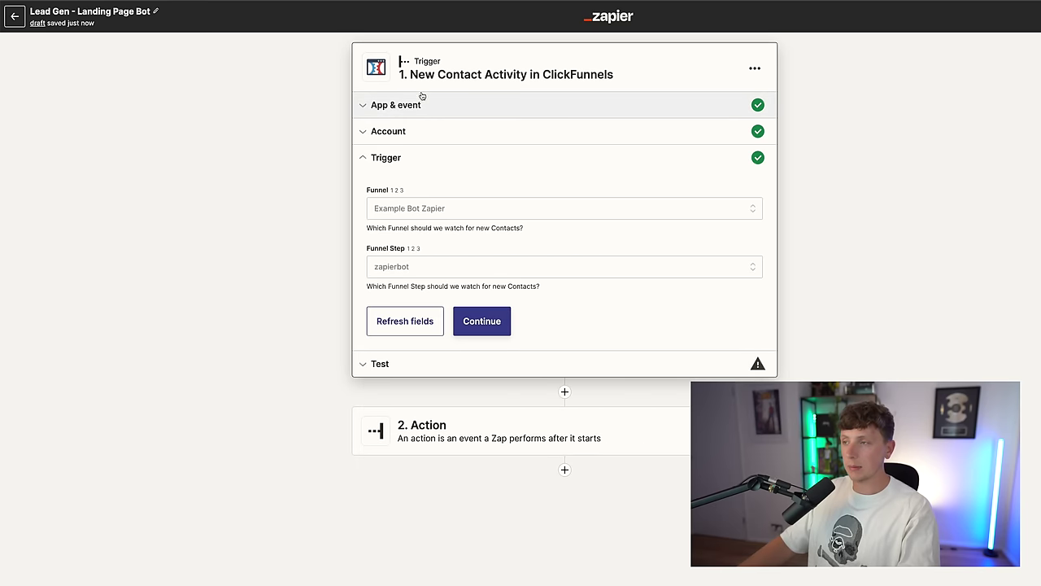
{"action": "left_click", "coordinate": [500, 321]}
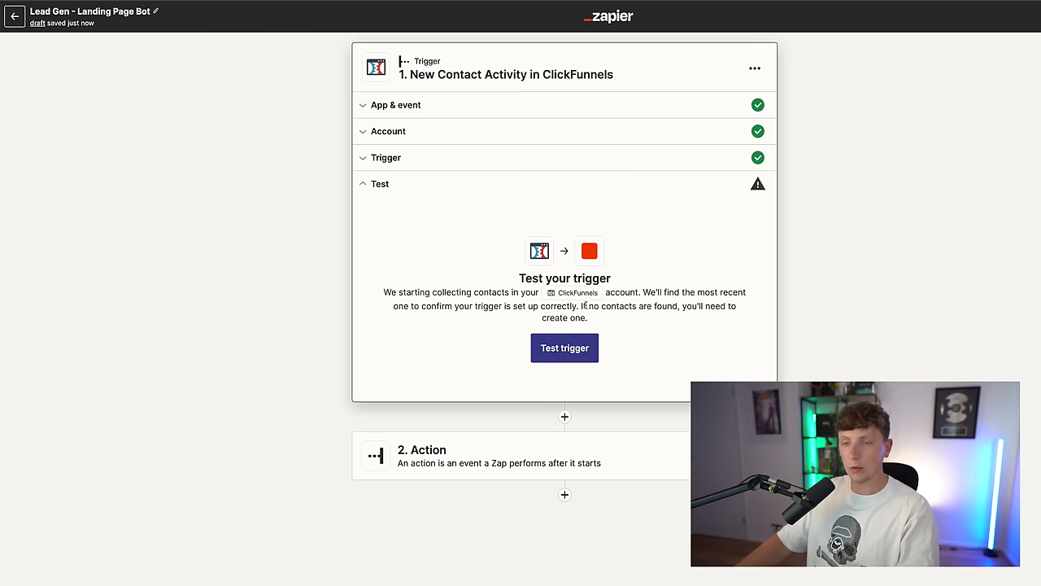
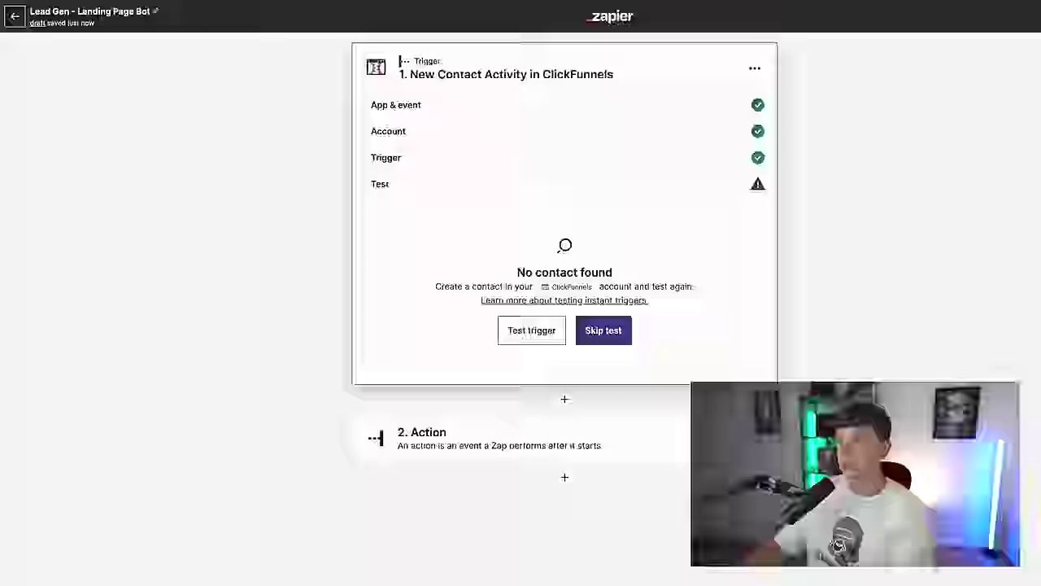
Step: Test the ClickFunnels trigger again and review the data fields of the loaded contact record
{"action": "left_click", "coordinate": [544, 335]}
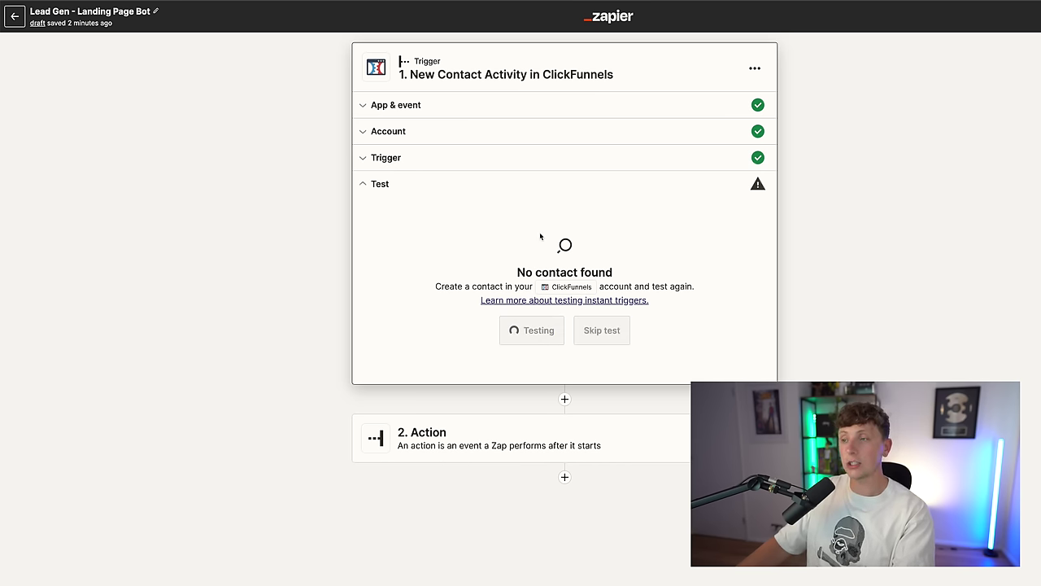
{"action": "scroll", "coordinate": [545, 330], "scroll_direction": "down", "scroll_amount": 2}
{"action": "scroll", "coordinate": [545, 330], "scroll_direction": "down", "scroll_amount": 3}
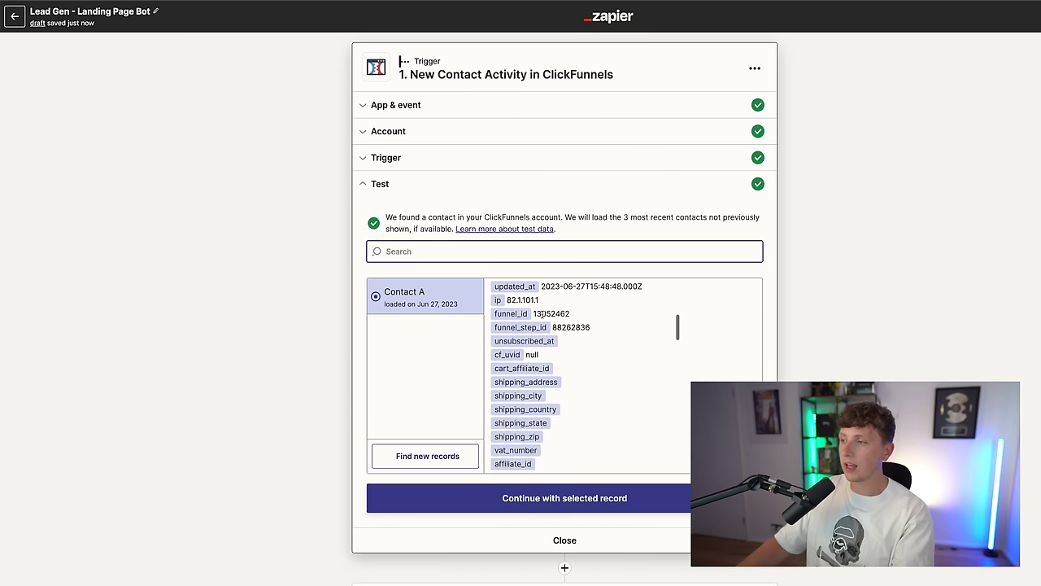
{"action": "scroll", "coordinate": [560, 352], "scroll_direction": "up", "scroll_amount": 2}
{"action": "scroll", "coordinate": [557, 346], "scroll_direction": "up", "scroll_amount": 2}
{"action": "scroll", "coordinate": [544, 297], "scroll_direction": "down", "scroll_amount": 4}
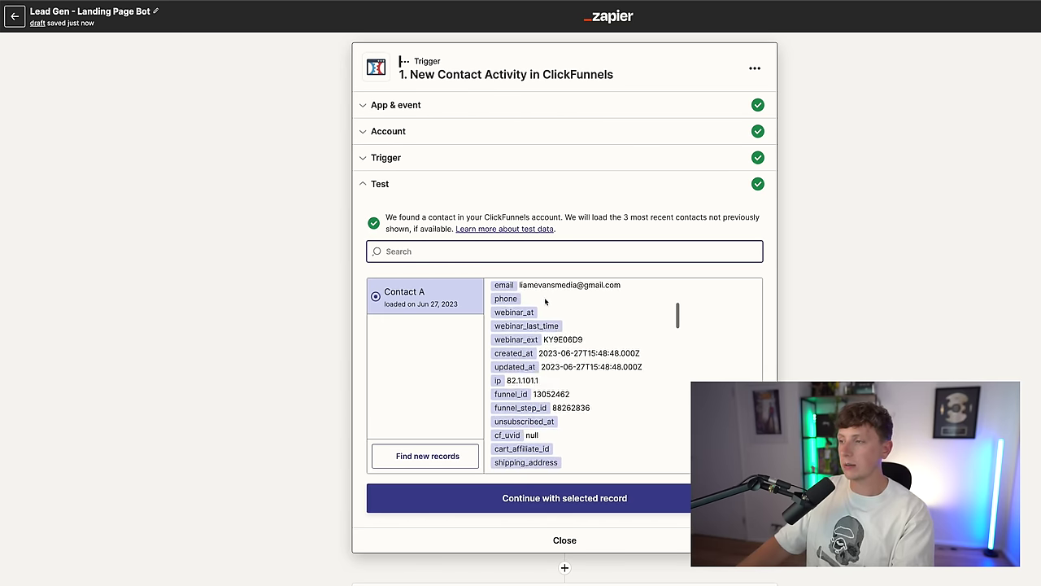
Step: Review the form answers in the loaded ClickFunnels contact and continue with the selected record
{"action": "scroll", "coordinate": [547, 303], "scroll_direction": "down", "scroll_amount": 5}
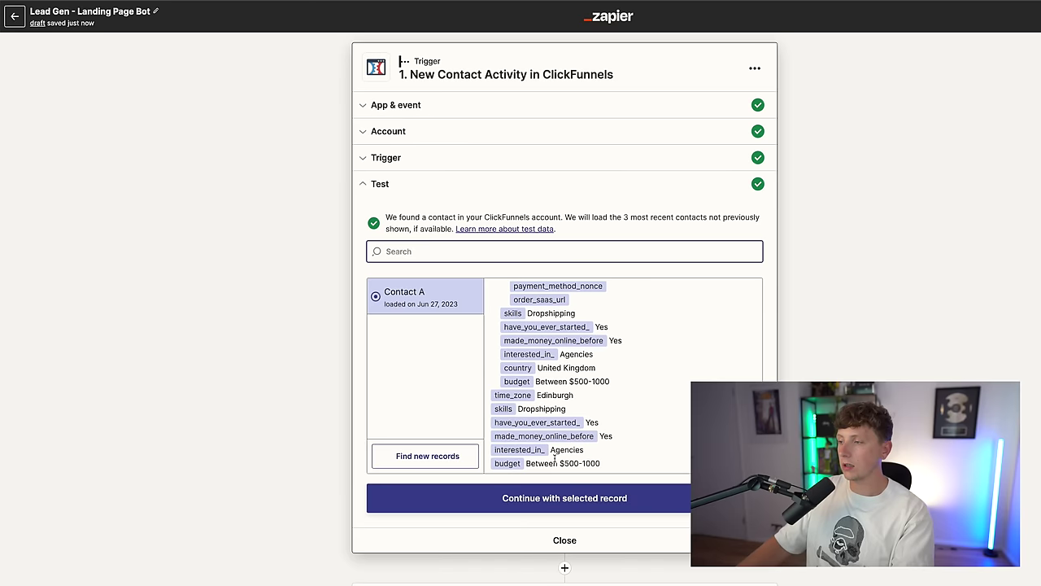
{"action": "scroll", "coordinate": [537, 417], "scroll_direction": "up", "scroll_amount": 5}
{"action": "left_click", "coordinate": [586, 497]}
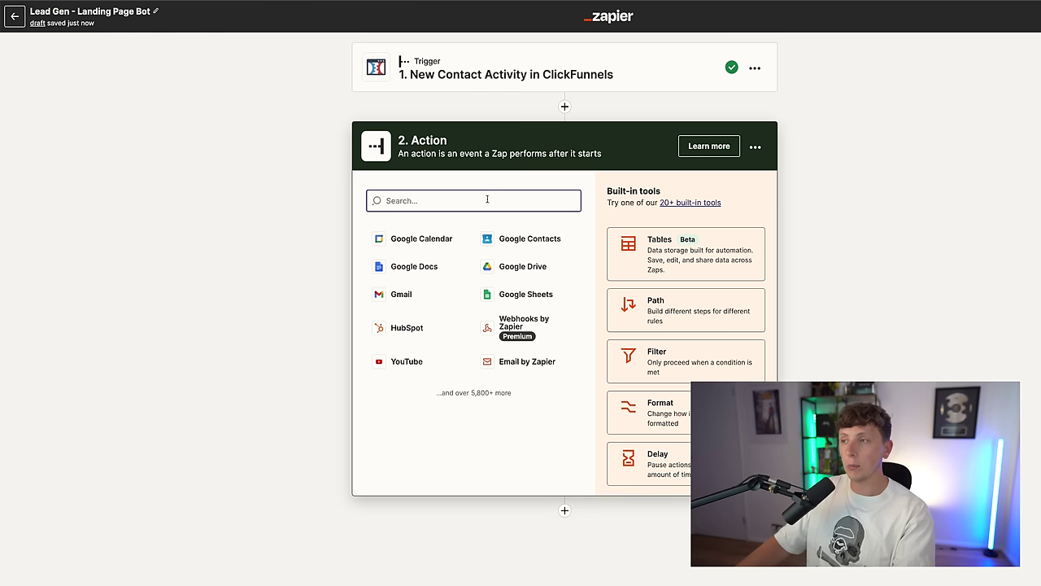
Step: Choose ChatGPT as the action app with the Conversation event, and continue to the account choice
{"action": "type", "text": "click"}
{"action": "key", "text": "BackSpace"}
{"action": "key", "text": "BackSpace"}
{"action": "key", "text": "BackSpace"}
{"action": "key", "text": "BackSpace"}
{"action": "type", "text": "h"}
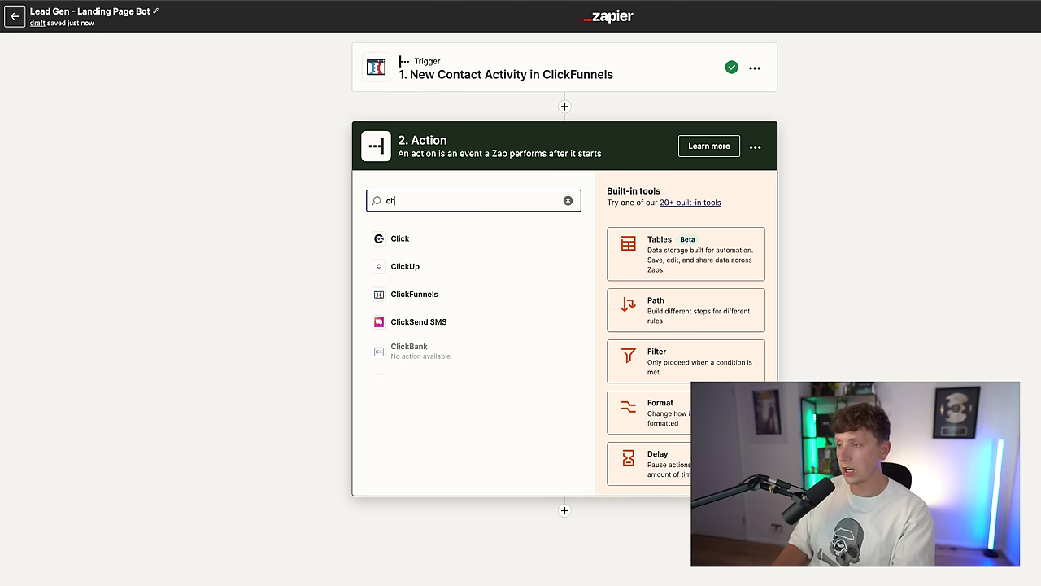
{"action": "type", "text": "at"}
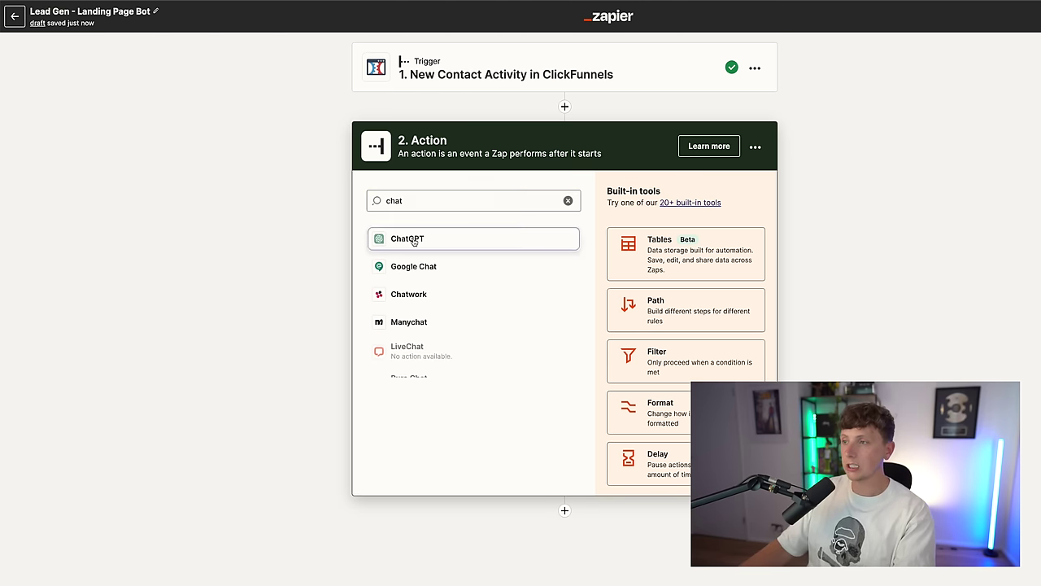
{"action": "left_click", "coordinate": [413, 239]}
{"action": "left_click", "coordinate": [440, 275]}
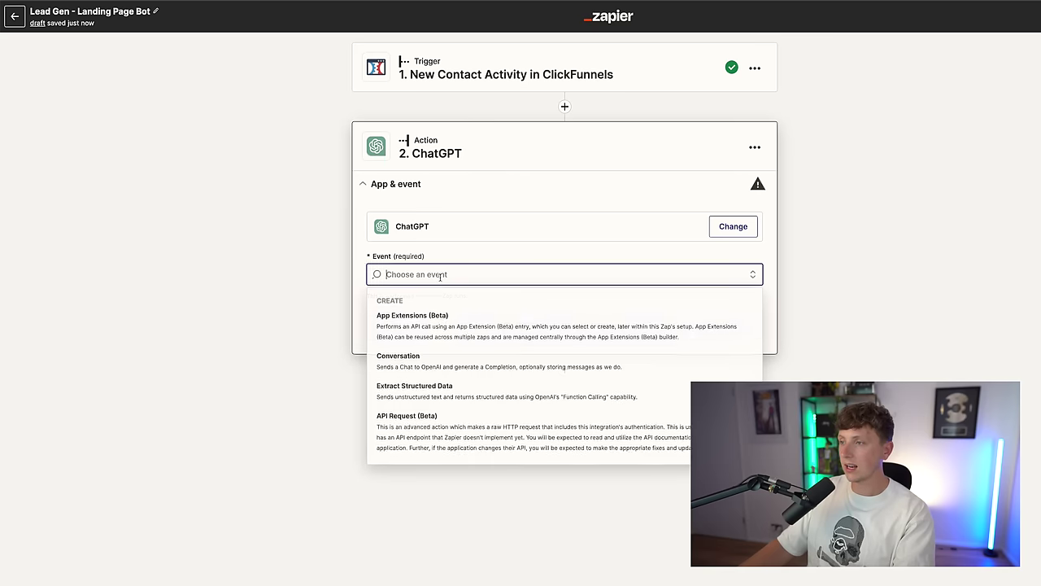
{"action": "left_click", "coordinate": [432, 372]}
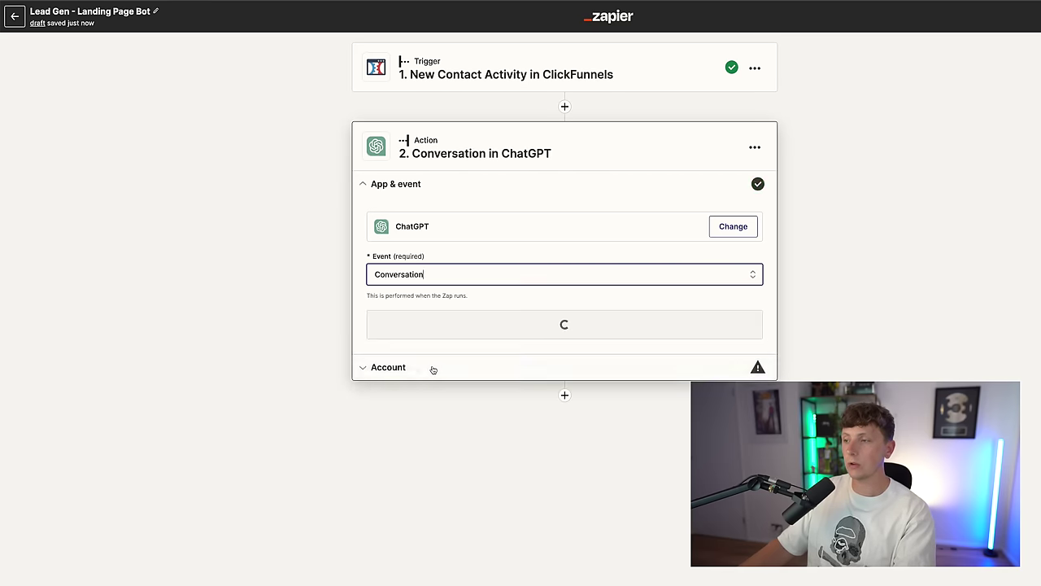
{"action": "left_click", "coordinate": [494, 327]}
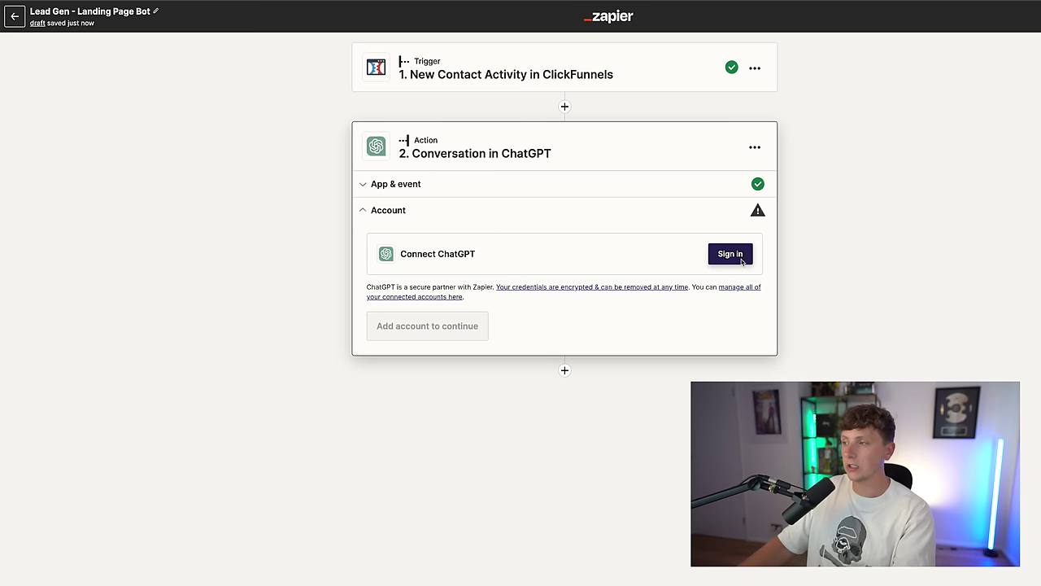
Step: Start connecting a ChatGPT account, then switch to the OpenAI platform to create and copy a new secret key named Zapier Bot Example
{"action": "left_click", "coordinate": [730, 254]}
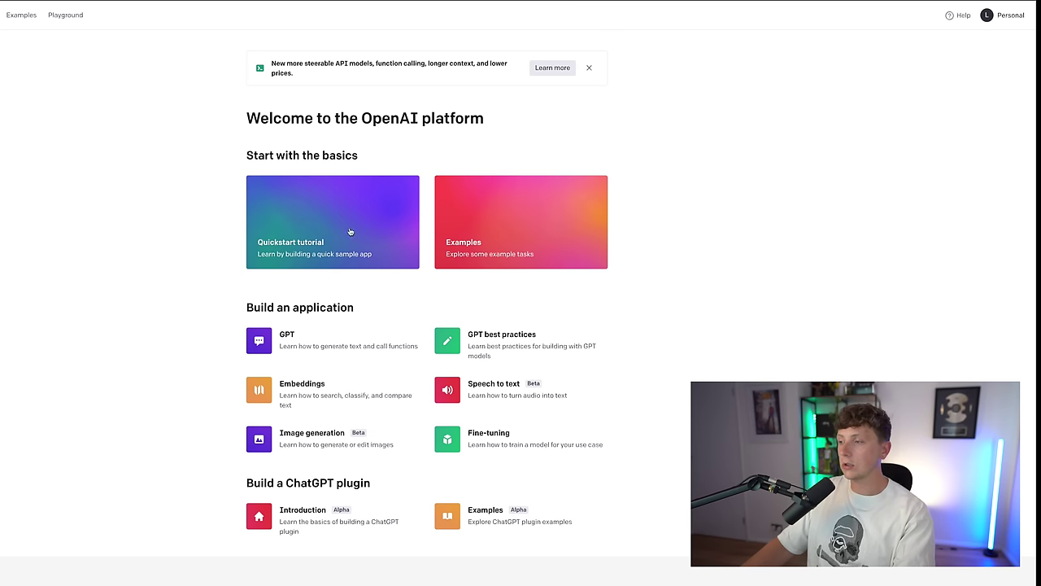
{"action": "left_click", "coordinate": [1011, 21]}
{"action": "left_click", "coordinate": [957, 85]}
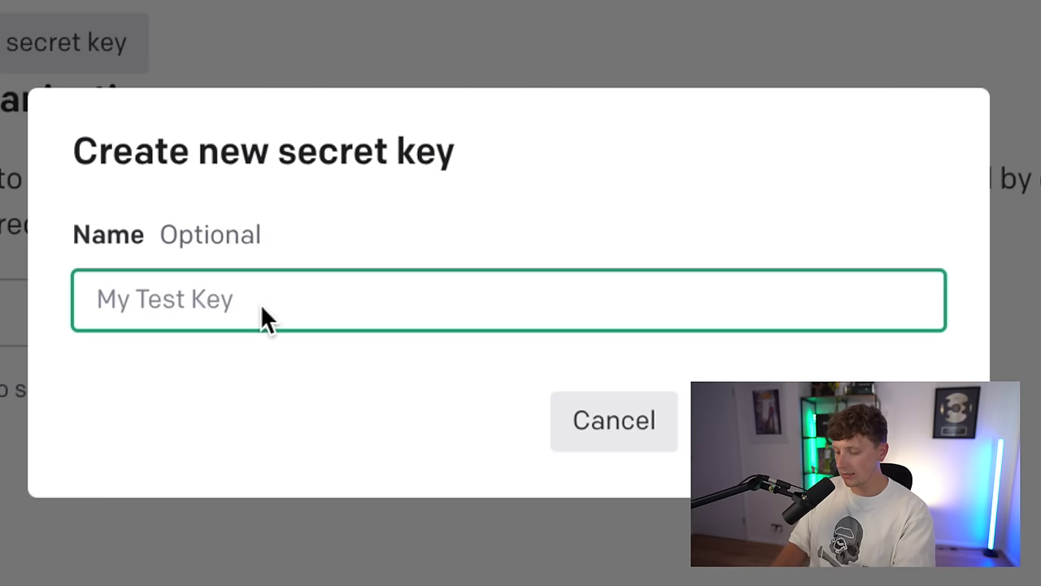
{"action": "type", "text": "Za"}
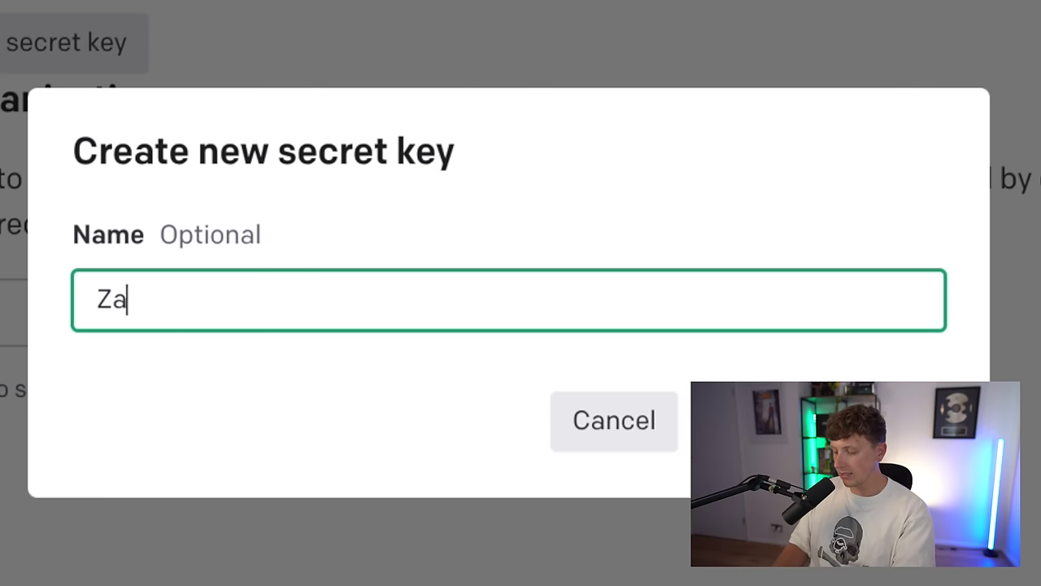
{"action": "type", "text": "pier Bot Example"}
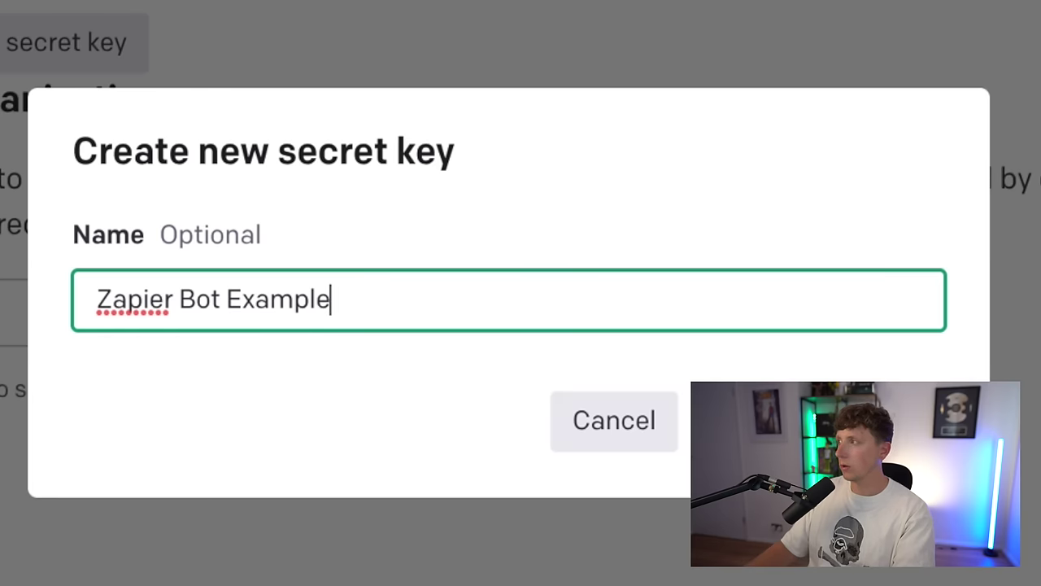
{"action": "key", "text": "Return"}
{"action": "left_click", "coordinate": [909, 353]}
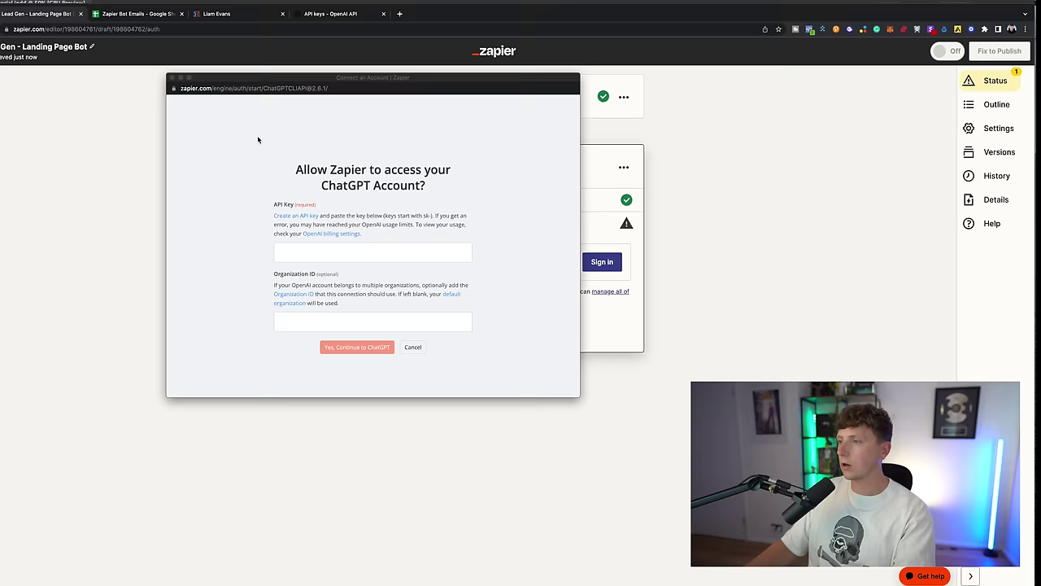
Step: Paste the API key to authorize the ChatGPT connection, leave the Organization ID empty, and continue to the action settings
{"action": "left_click", "coordinate": [314, 250]}
{"action": "key", "text": "ctrl+v"}
{"action": "left_click", "coordinate": [371, 361]}
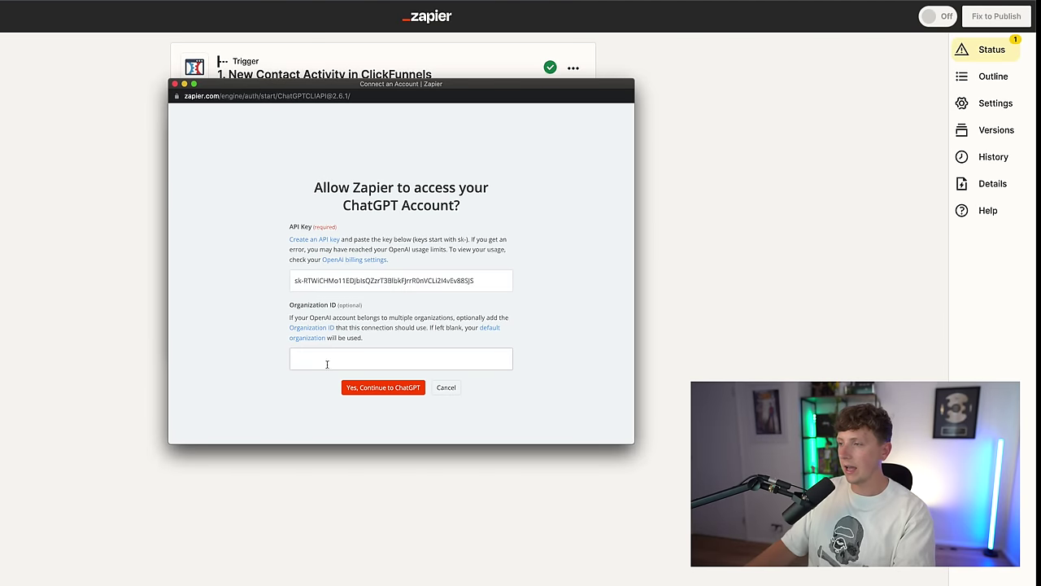
{"action": "left_click", "coordinate": [395, 389]}
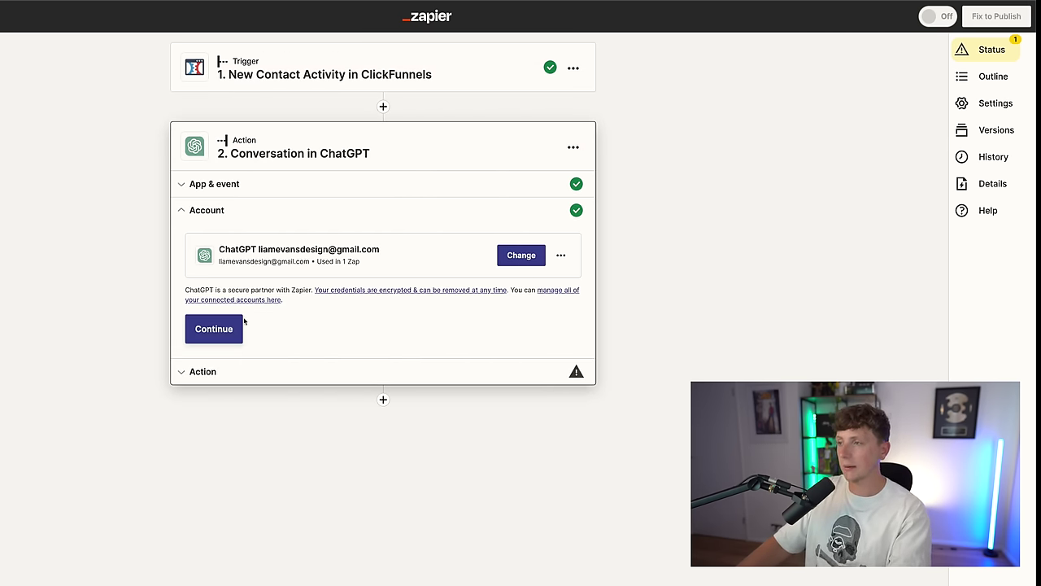
{"action": "left_click", "coordinate": [240, 326]}
Step: Examine the ChatGPT action's User Message field and the questions on the landing page form that supply its data
{"action": "left_click", "coordinate": [273, 289]}
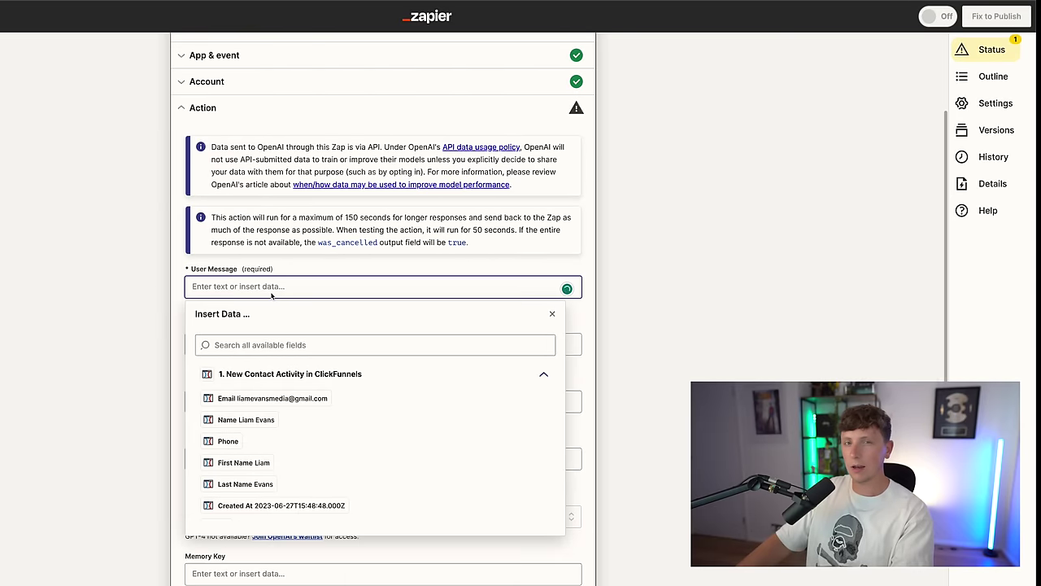
{"action": "left_click", "coordinate": [616, 300]}
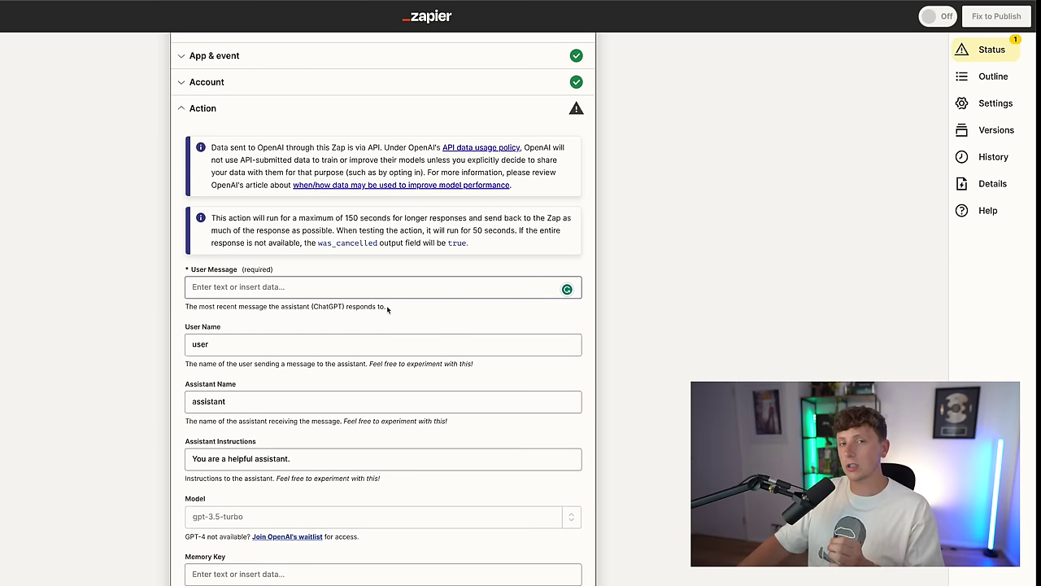
{"action": "left_click", "coordinate": [332, 286]}
{"action": "left_click", "coordinate": [495, 332]}
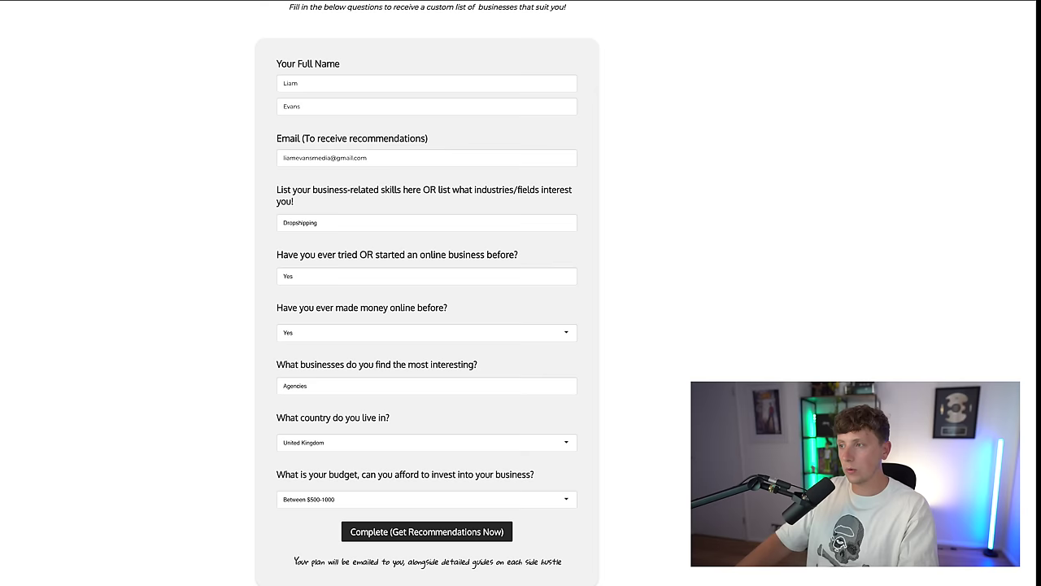
{"action": "scroll", "coordinate": [340, 163], "scroll_direction": "up", "scroll_amount": 3}
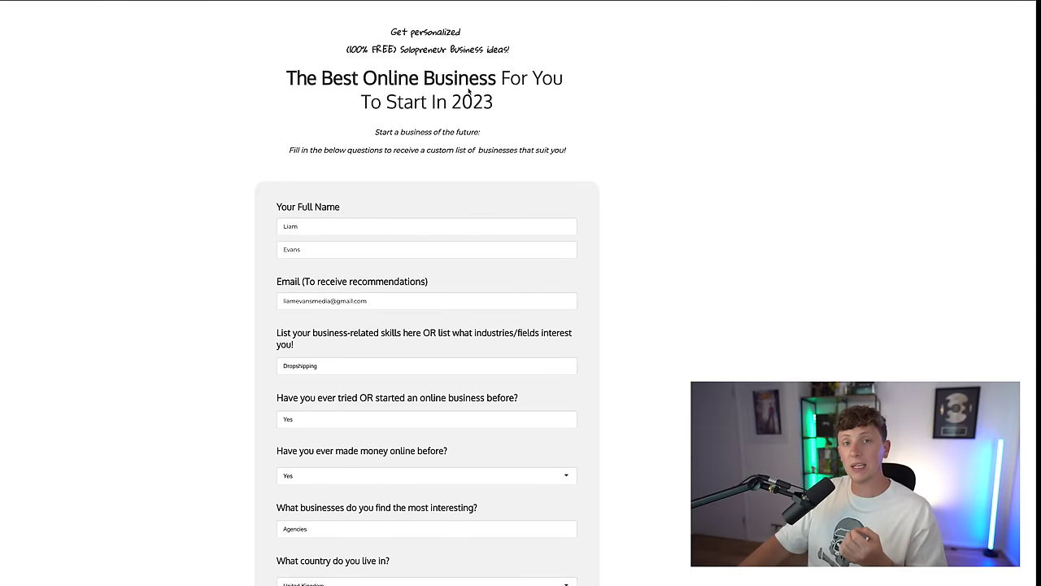
{"action": "scroll", "coordinate": [350, 241], "scroll_direction": "down", "scroll_amount": 3}
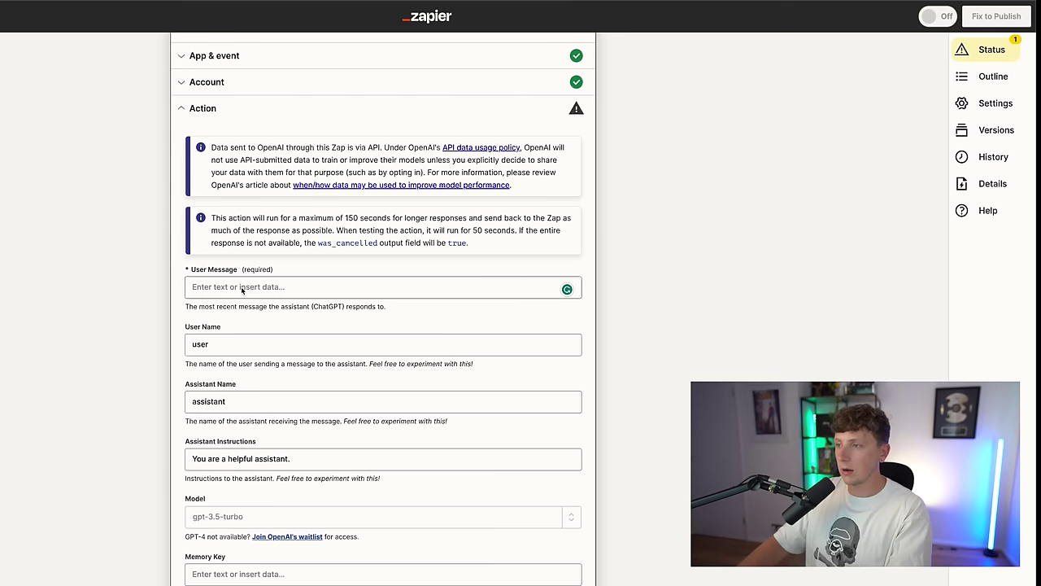
Step: Begin the User Message with "Hi my name is", the Name field, "I am interested in" and the Interested In field
{"action": "left_click", "coordinate": [329, 294]}
{"action": "type", "text": "Hi my name is"}
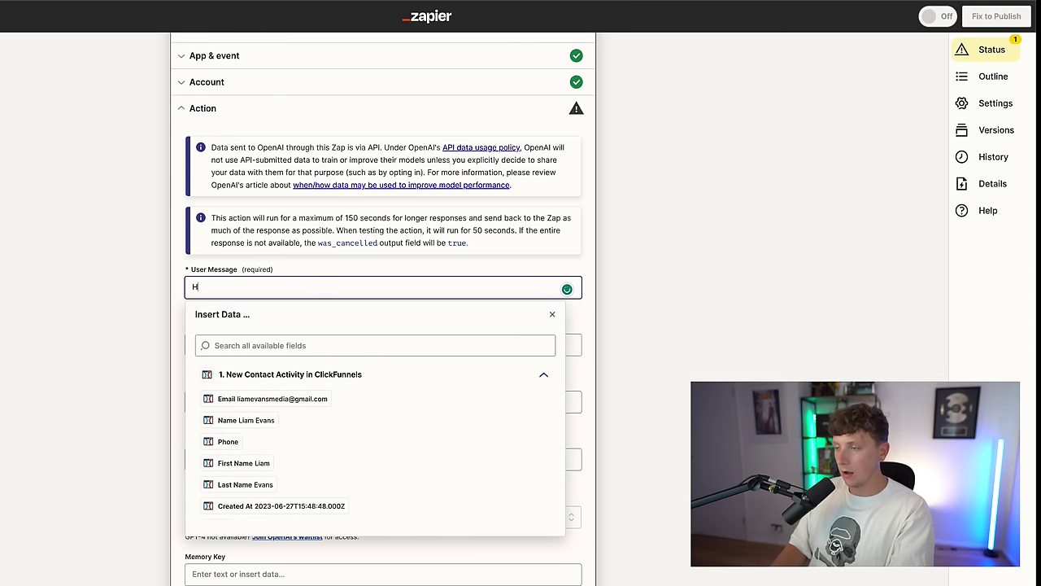
{"action": "left_click", "coordinate": [264, 421]}
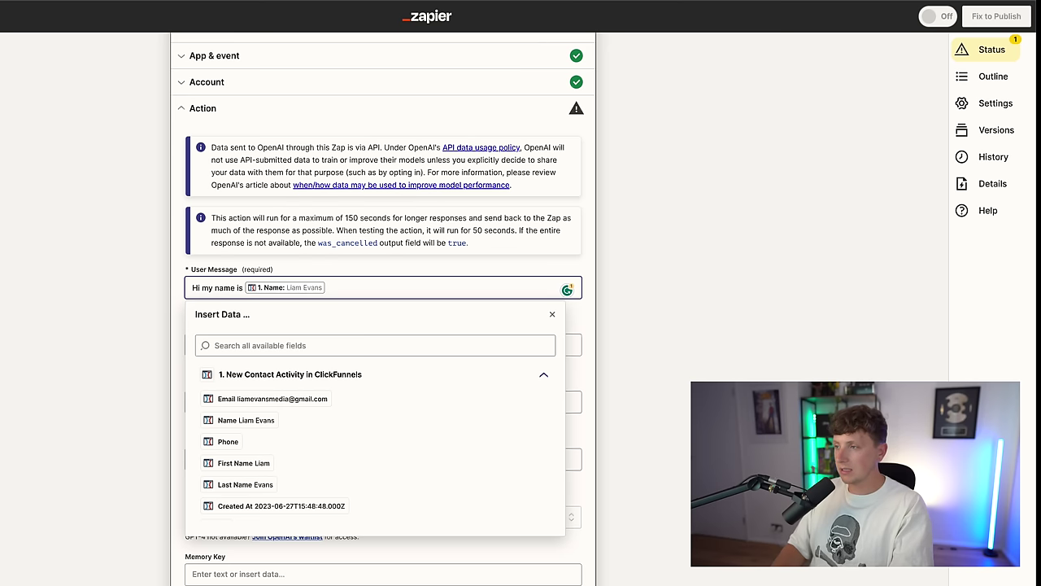
{"action": "type", "text": "I am interested in"}
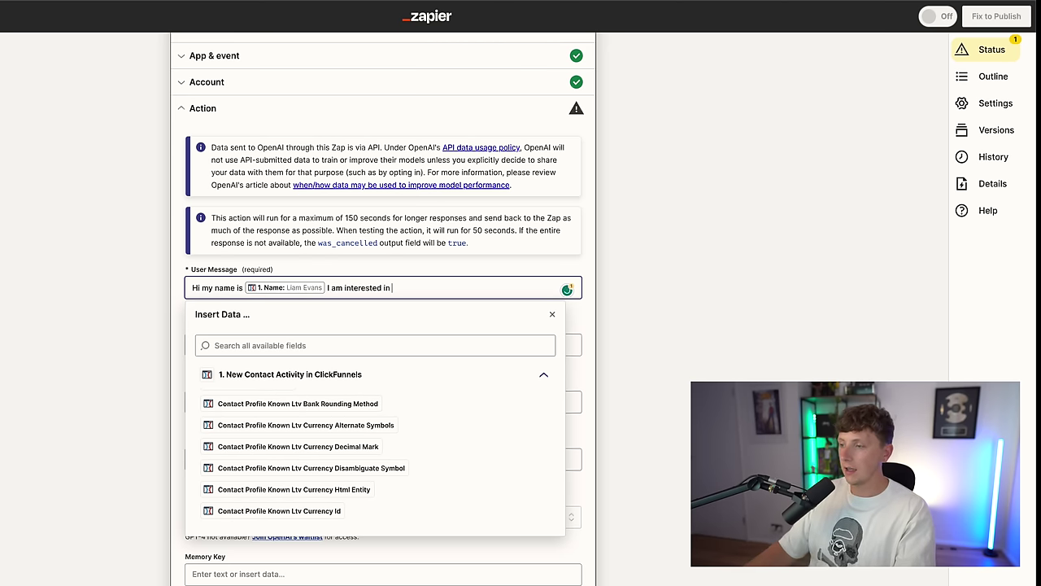
{"action": "scroll", "coordinate": [373, 444], "scroll_direction": "down", "scroll_amount": 10}
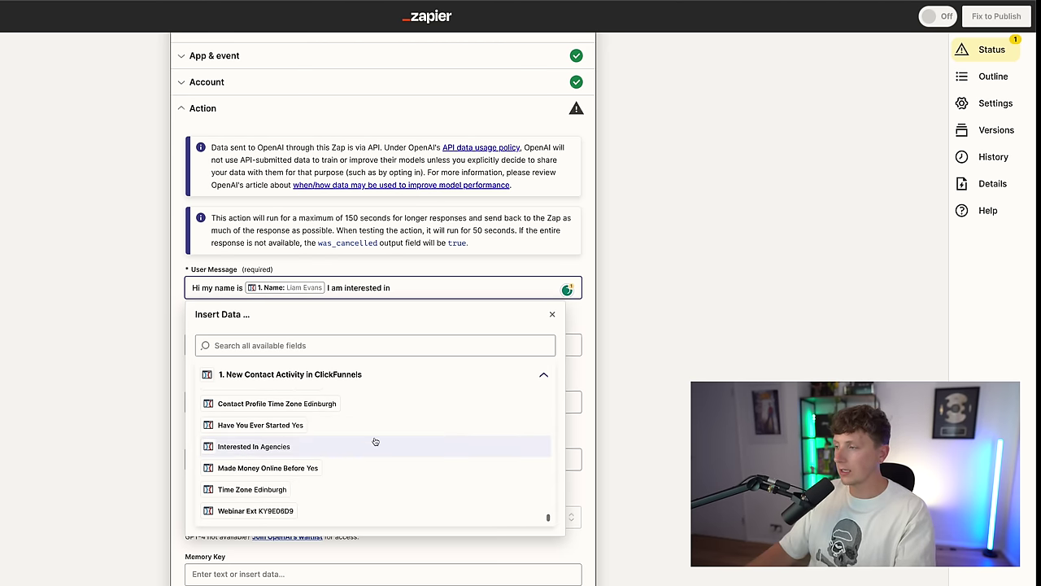
{"action": "left_click", "coordinate": [350, 446]}
Step: Complete the User Message with "and I have a budget of.", the Additional Info Budget field and ", what businesses would you recommend that I start online?"
{"action": "type", "text": "and "}
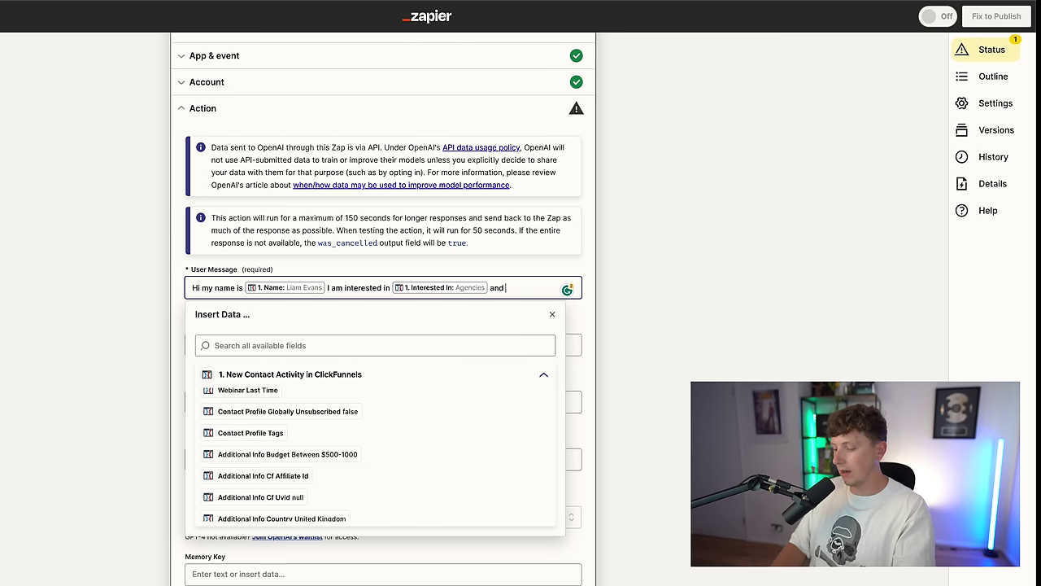
{"action": "type", "text": "I have a budget of."}
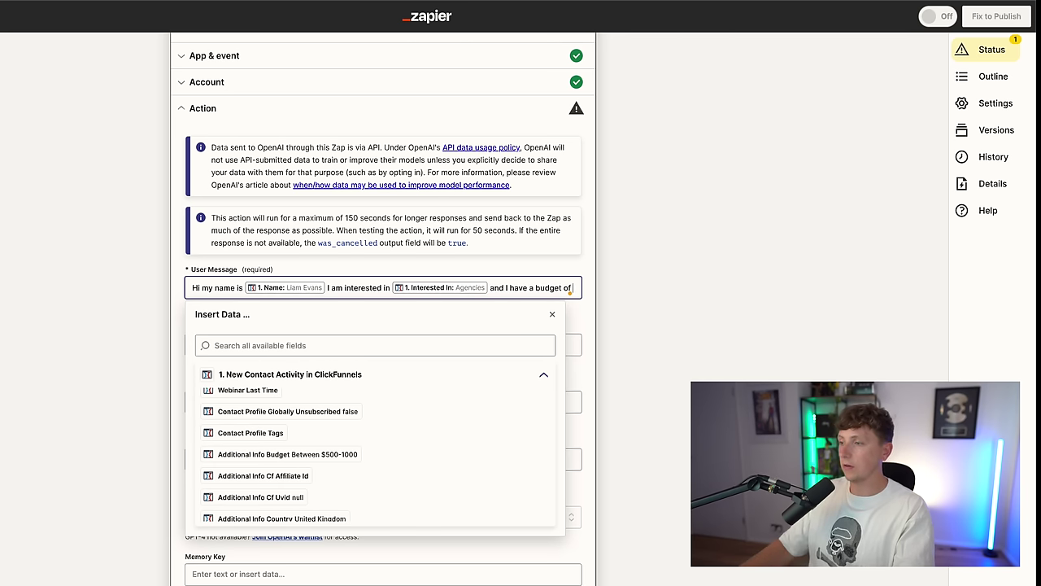
{"action": "left_click", "coordinate": [287, 454]}
{"action": "type", "text": ", what bus"}
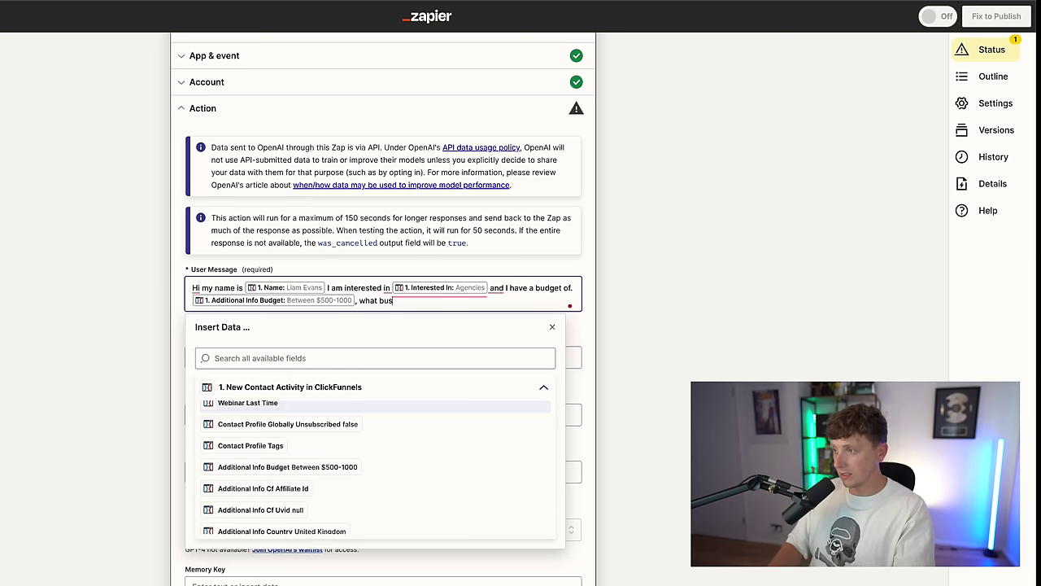
{"action": "type", "text": "inesses would you recommend that I start online?"}
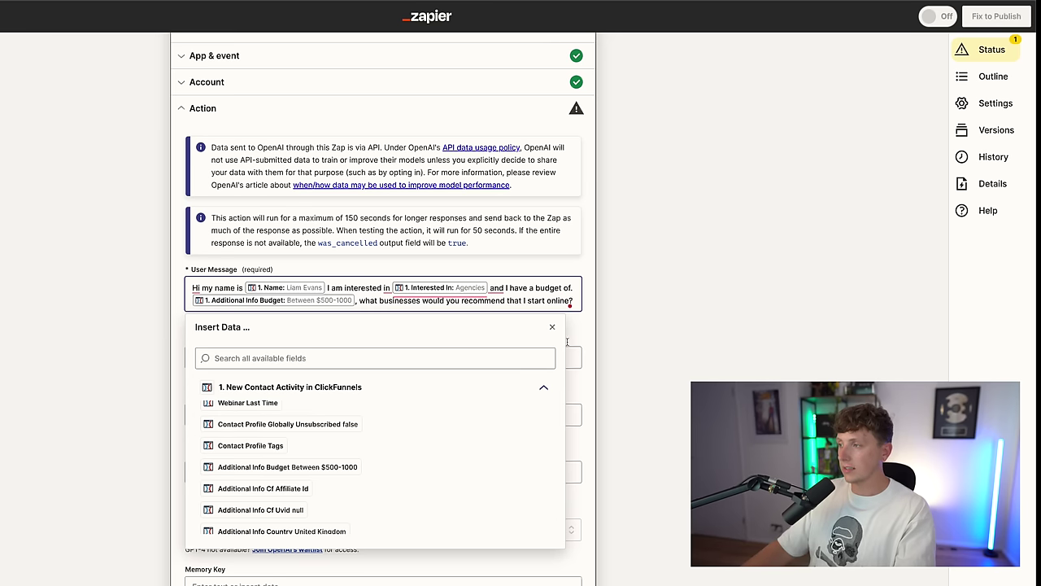
{"action": "left_click", "coordinate": [496, 290]}
{"action": "left_click", "coordinate": [508, 318]}
{"action": "left_click", "coordinate": [426, 305]}
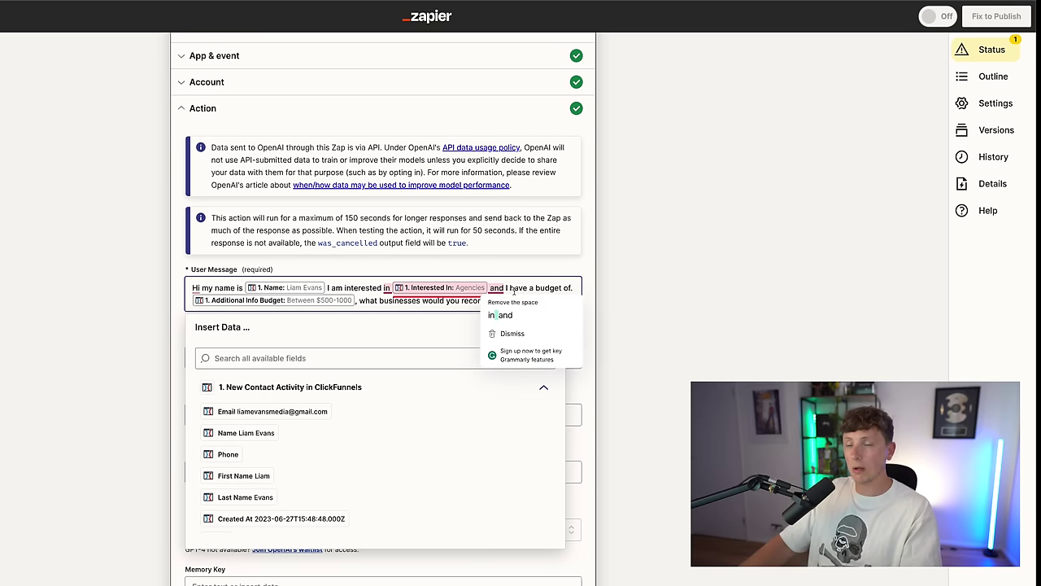
{"action": "left_click", "coordinate": [592, 307]}
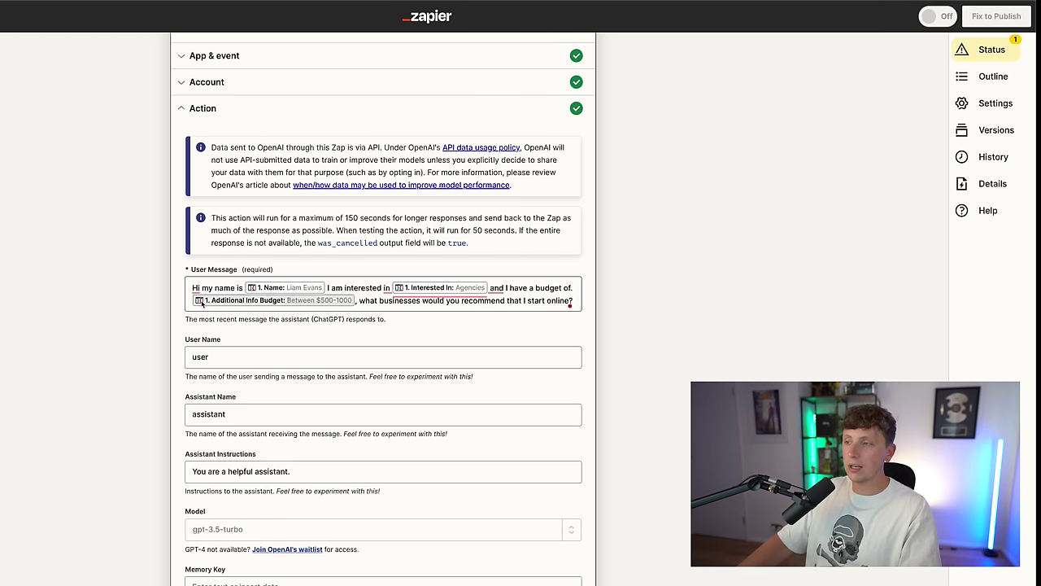
Step: Replace the Assistant Instructions with an online business expert role suggesting smart online businesses based on people's experience and knowledge, within their budget
{"action": "scroll", "coordinate": [226, 278], "scroll_direction": "down", "scroll_amount": 3}
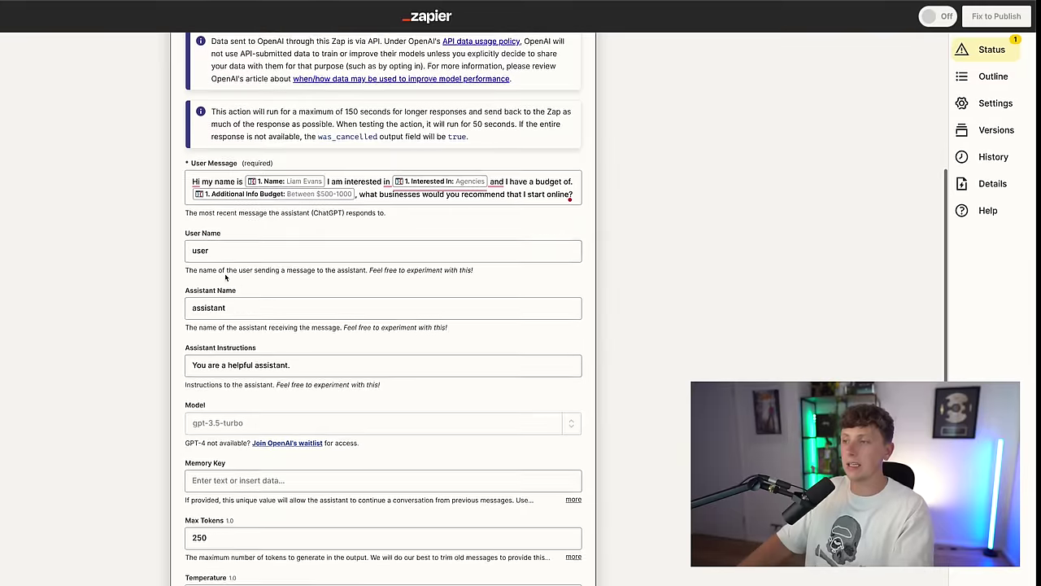
{"action": "left_click", "coordinate": [277, 249]}
{"action": "scroll", "coordinate": [244, 244], "scroll_direction": "down", "scroll_amount": 3}
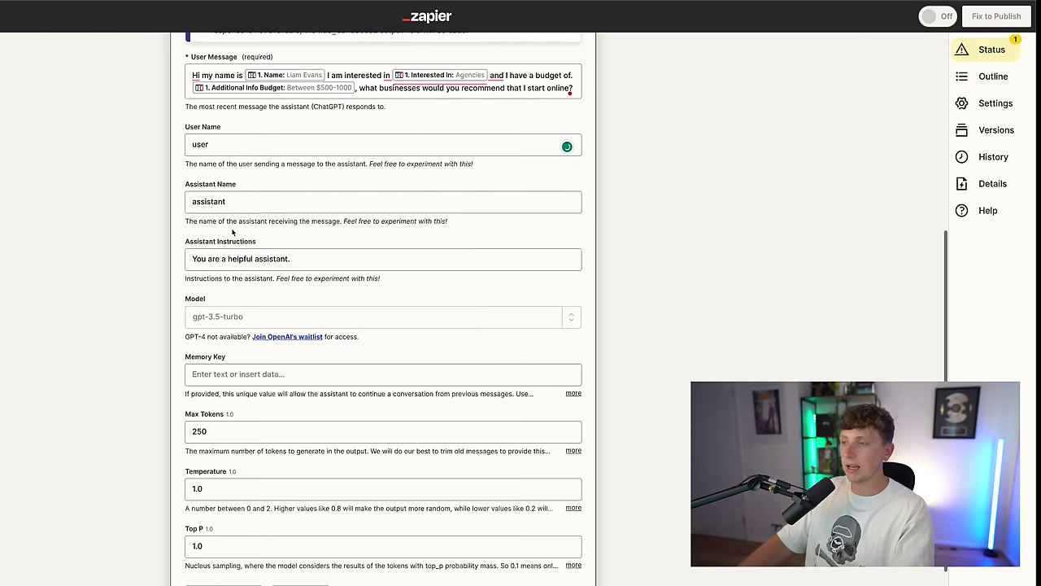
{"action": "left_click", "coordinate": [294, 260]}
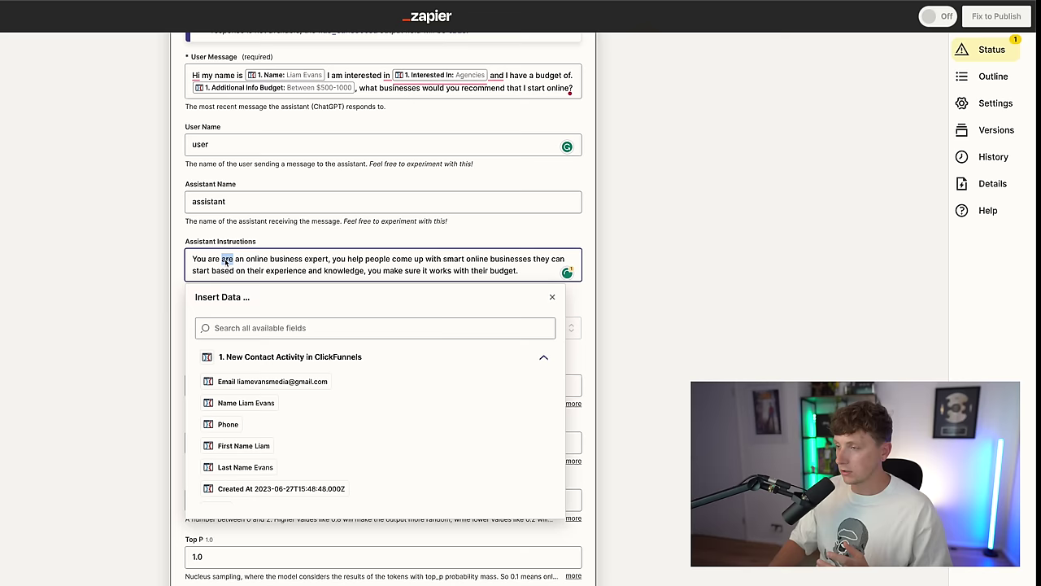
{"action": "key", "text": "BackSpace"}
{"action": "key", "text": "BackSpace"}
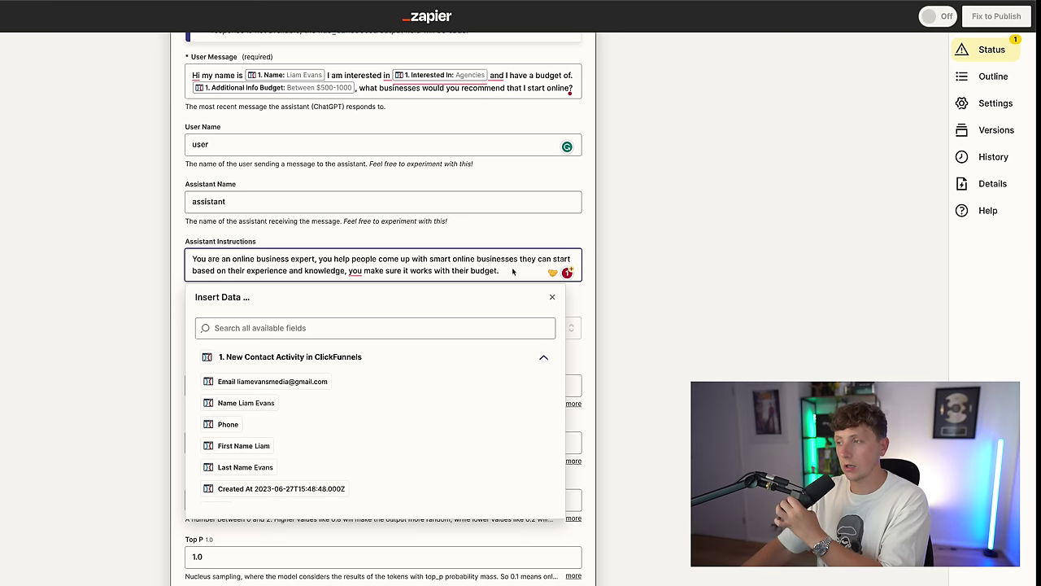
Step: Add a new paragraph to the Assistant Instructions reading "Deliver your responses in a bullet point format."
{"action": "key", "text": "Return"}
{"action": "type", "text": "Deliver your responses in a bu"}
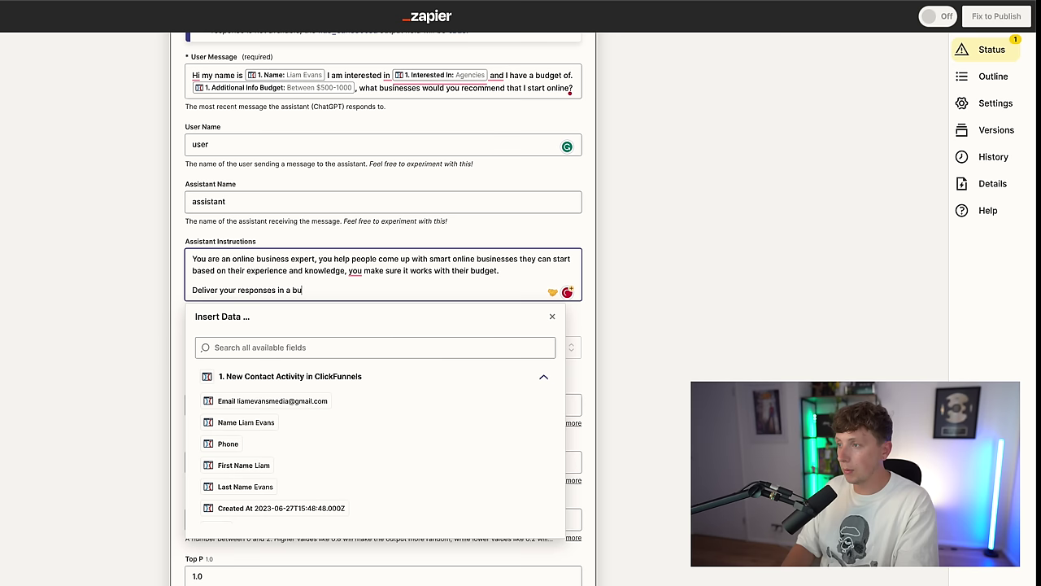
{"action": "type", "text": "llet point format."}
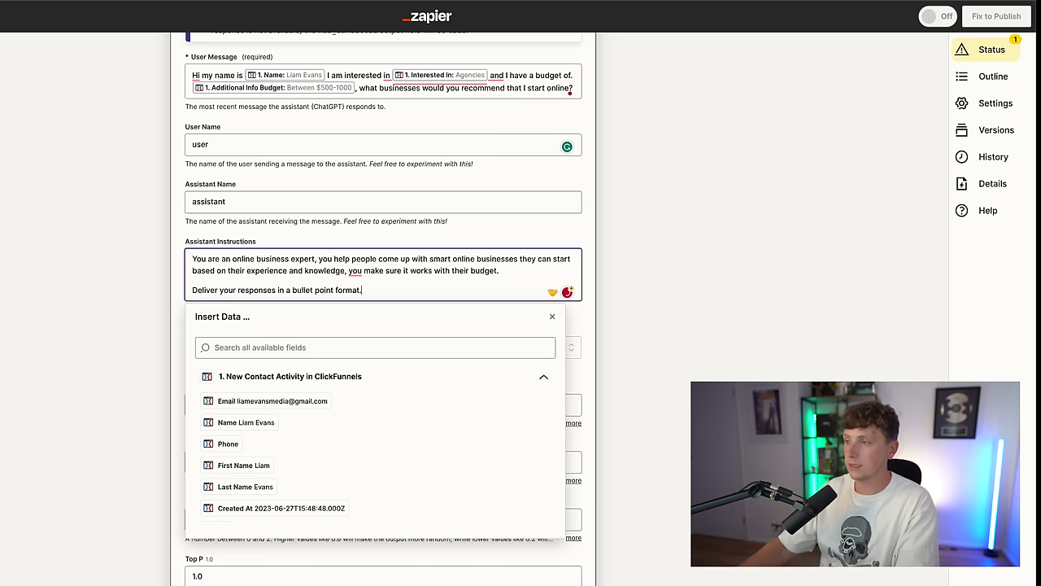
Step: Set the Memory Key of the ChatGPT conversation to the Email field from the ClickFunnels contact activity
{"action": "key", "text": "Escape"}
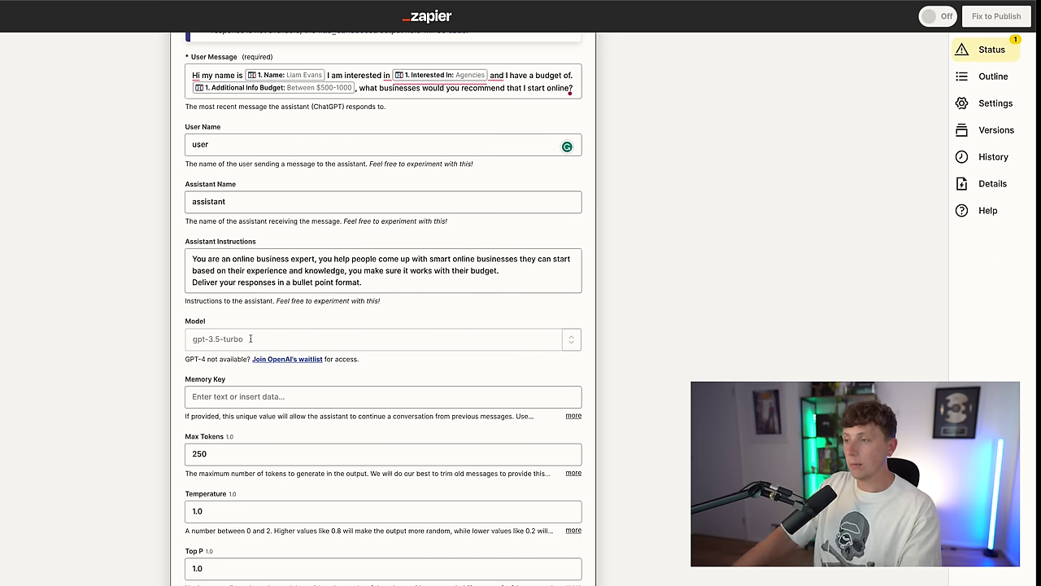
{"action": "scroll", "coordinate": [250, 339], "scroll_direction": "down", "scroll_amount": 2}
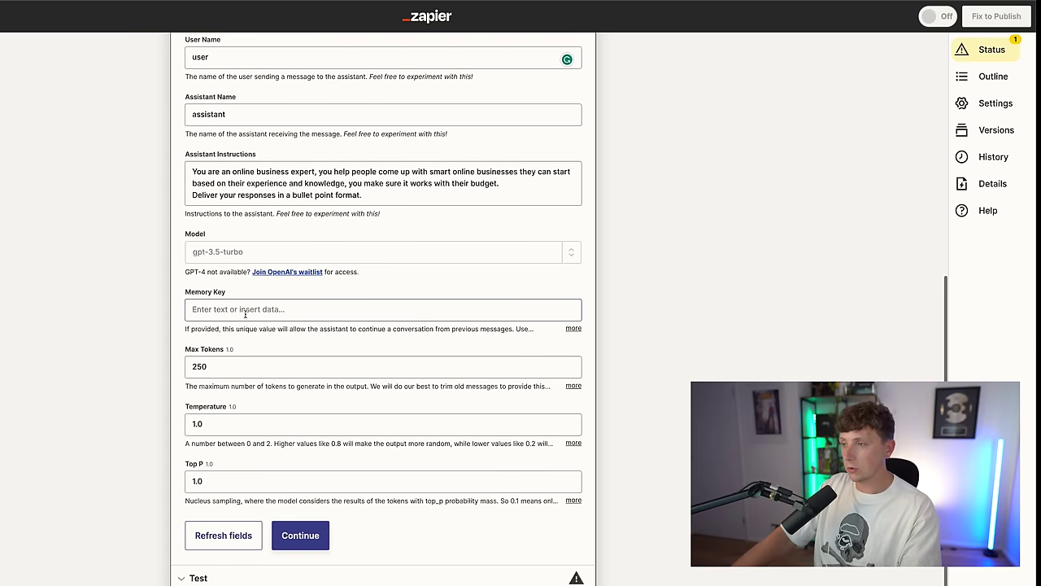
{"action": "left_click", "coordinate": [244, 311]}
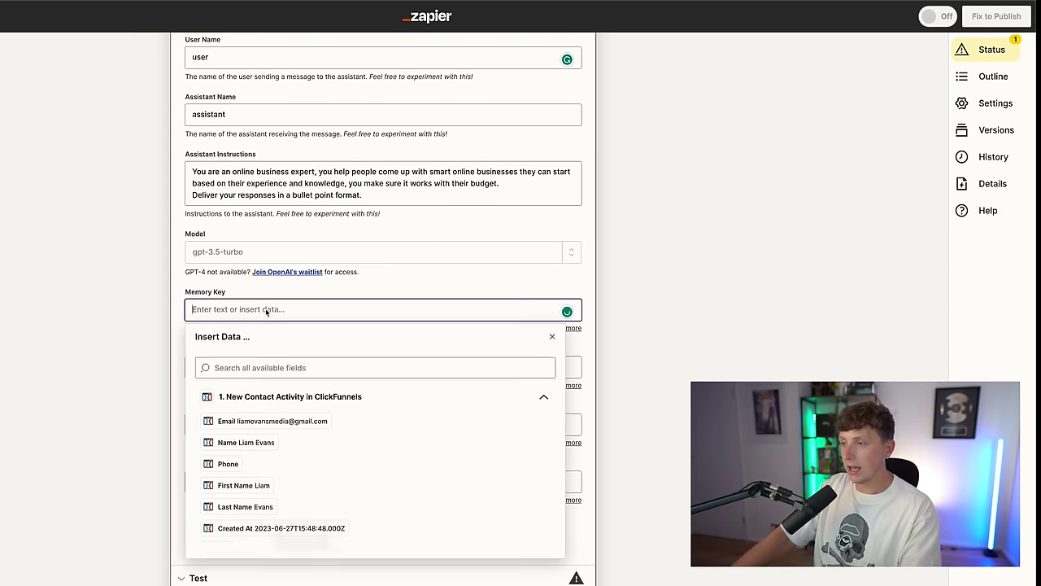
{"action": "left_click", "coordinate": [272, 421]}
{"action": "left_click", "coordinate": [174, 291]}
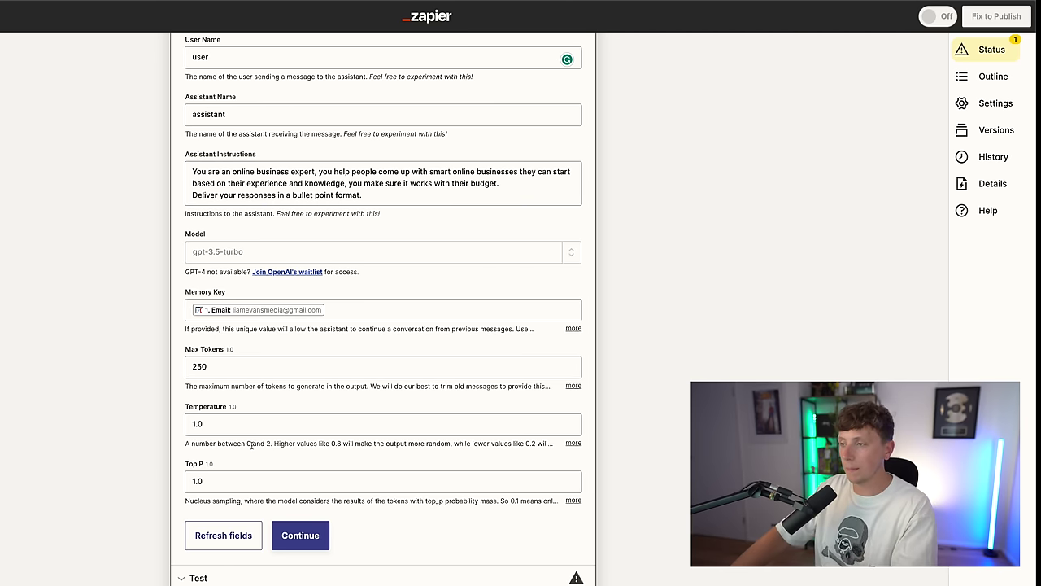
Step: Continue with the remaining ChatGPT settings as they are and test the action by sending the conversation
{"action": "scroll", "coordinate": [232, 426], "scroll_direction": "down", "scroll_amount": 1}
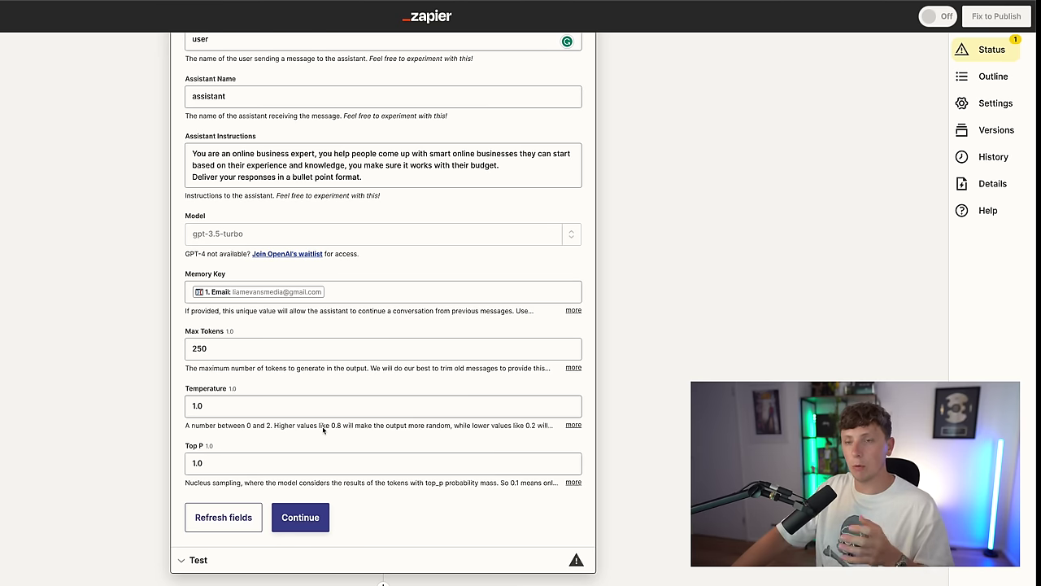
{"action": "left_click", "coordinate": [322, 527]}
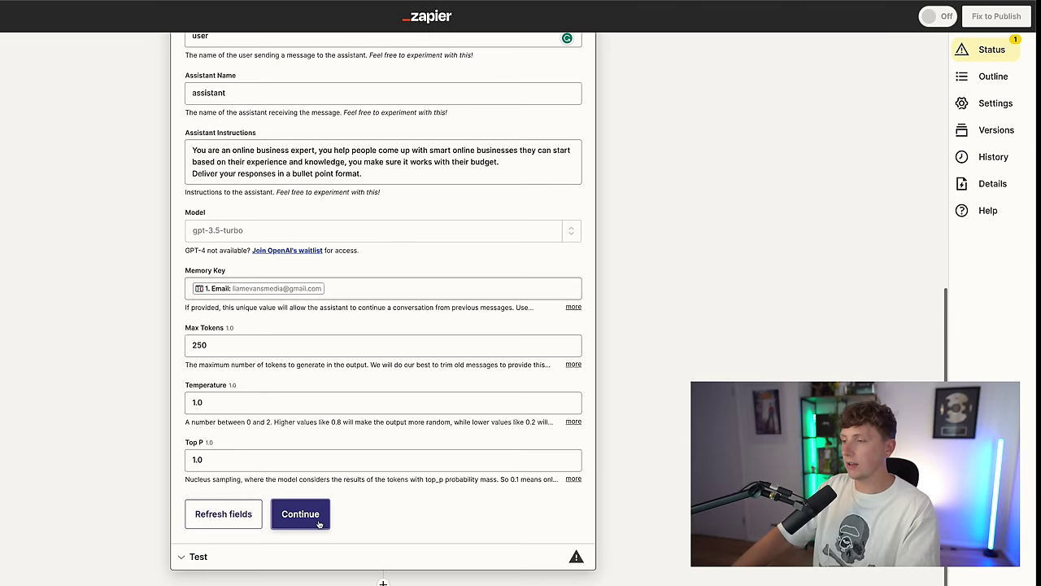
{"action": "left_click", "coordinate": [327, 522]}
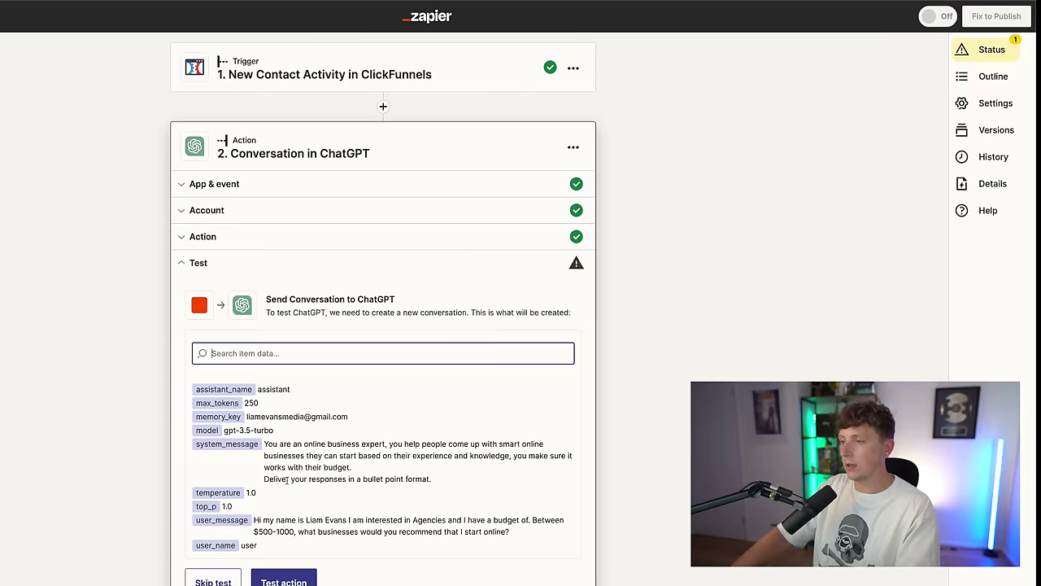
{"action": "left_click", "coordinate": [282, 534]}
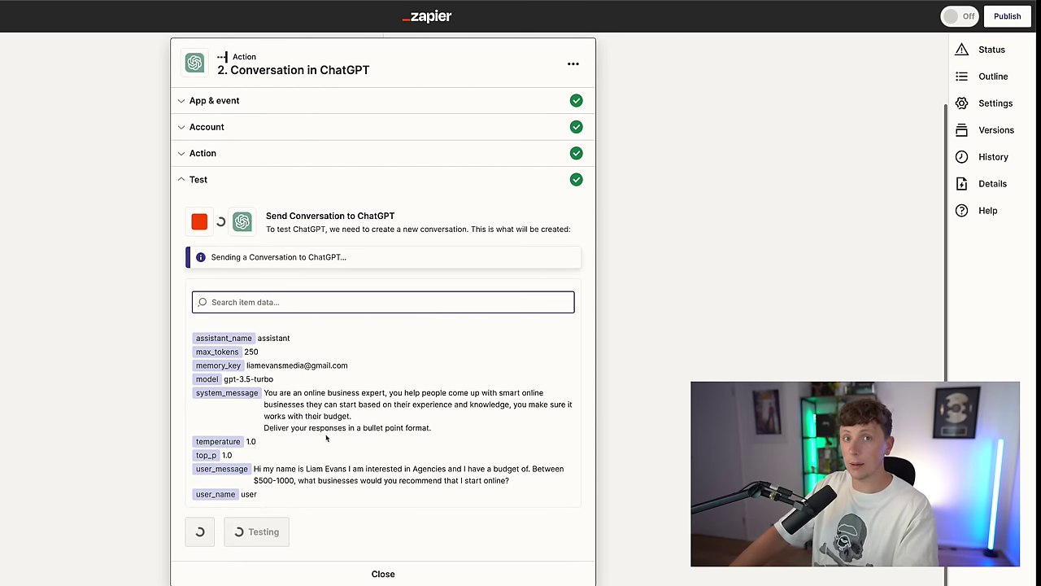
Step: Read through ChatGPT's test response, checking the business suggestions, the resources and the request it answers
{"action": "scroll", "coordinate": [382, 375], "scroll_direction": "down", "scroll_amount": 3}
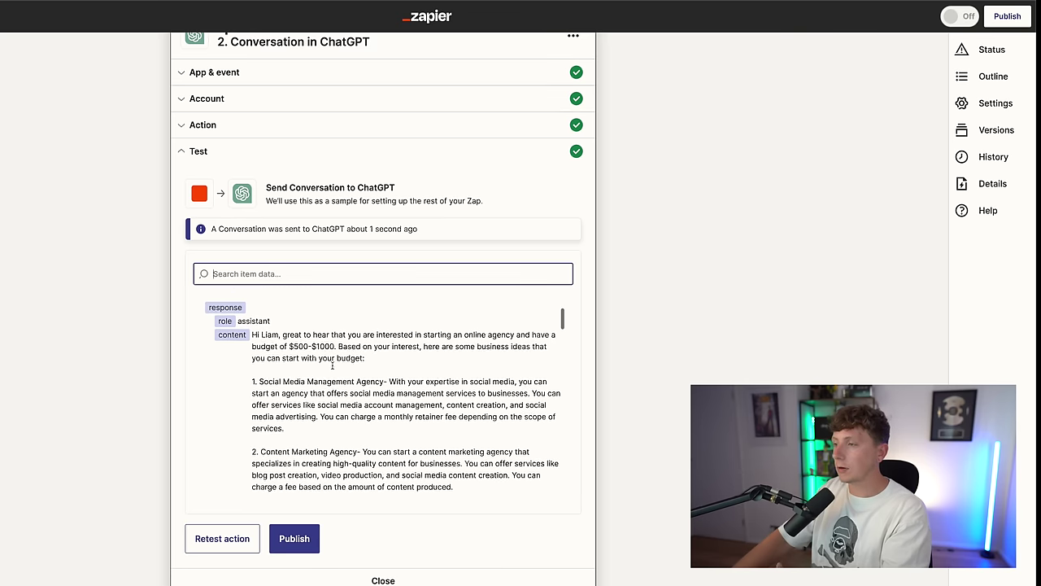
{"action": "scroll", "coordinate": [405, 359], "scroll_direction": "down", "scroll_amount": 1}
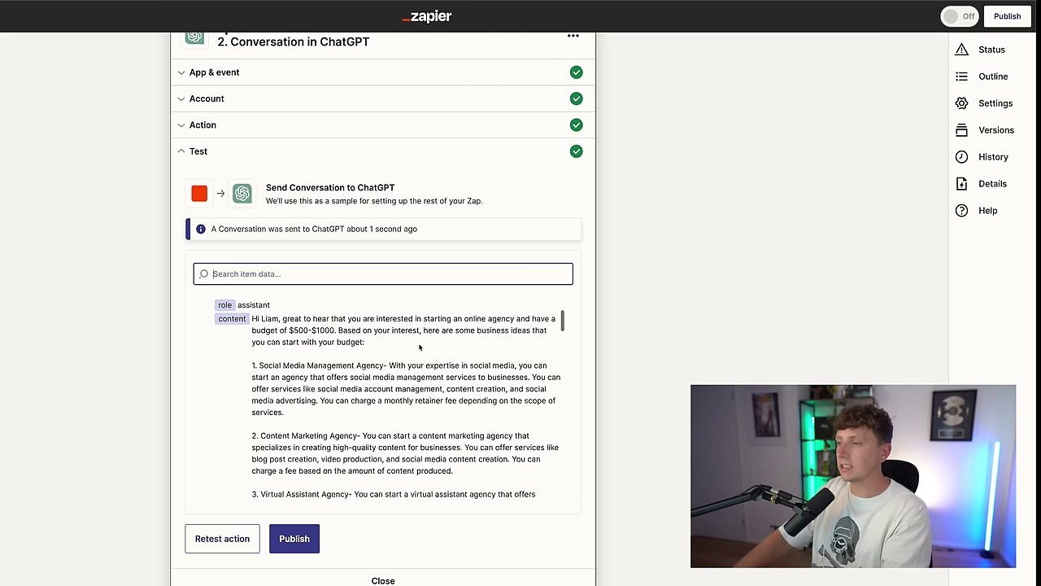
{"action": "scroll", "coordinate": [333, 340], "scroll_direction": "down", "scroll_amount": 1}
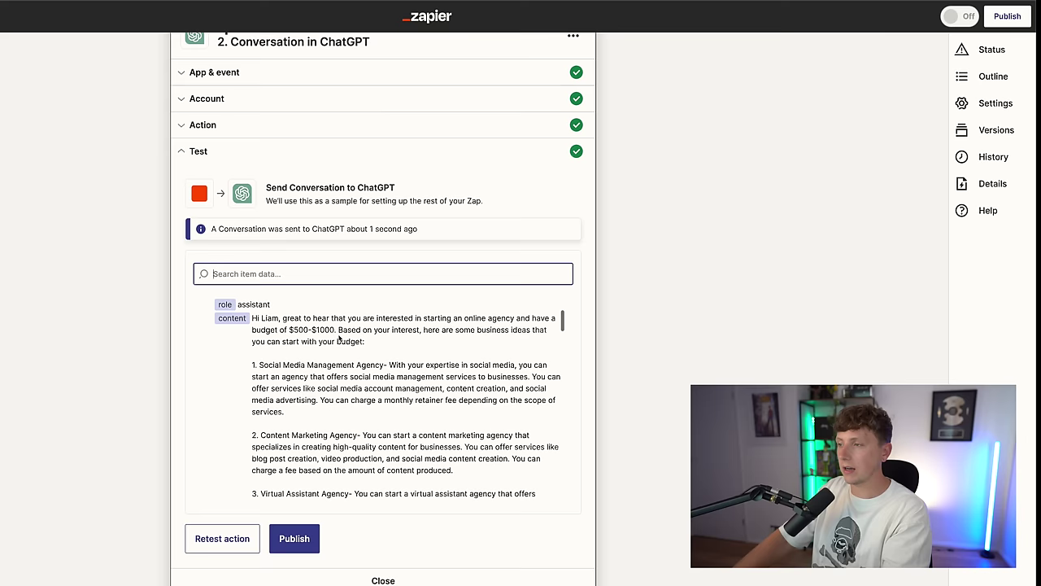
{"action": "scroll", "coordinate": [448, 341], "scroll_direction": "down", "scroll_amount": 3}
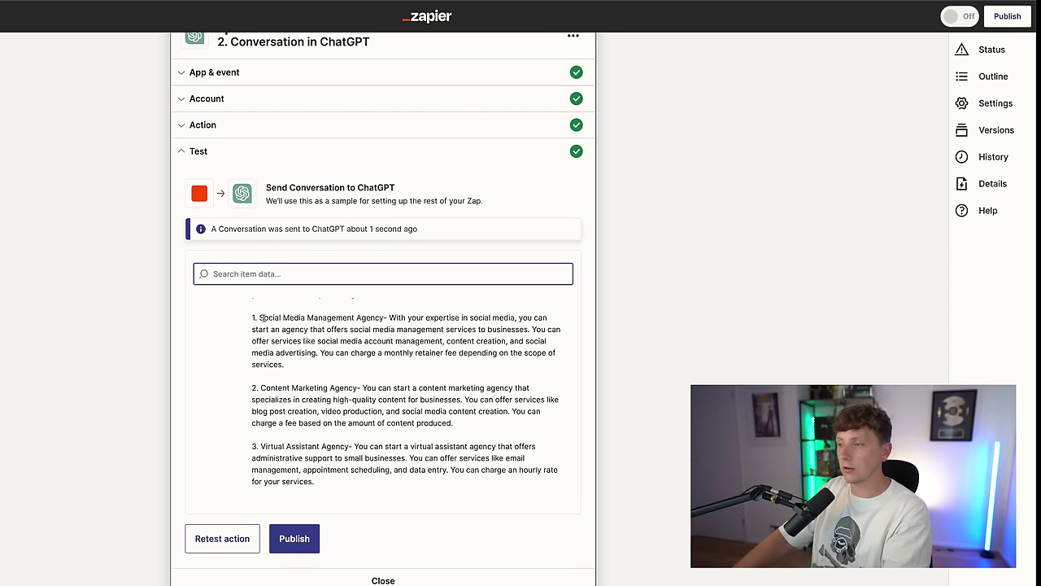
{"action": "scroll", "coordinate": [301, 370], "scroll_direction": "down", "scroll_amount": 1}
{"action": "scroll", "coordinate": [301, 375], "scroll_direction": "down", "scroll_amount": 4}
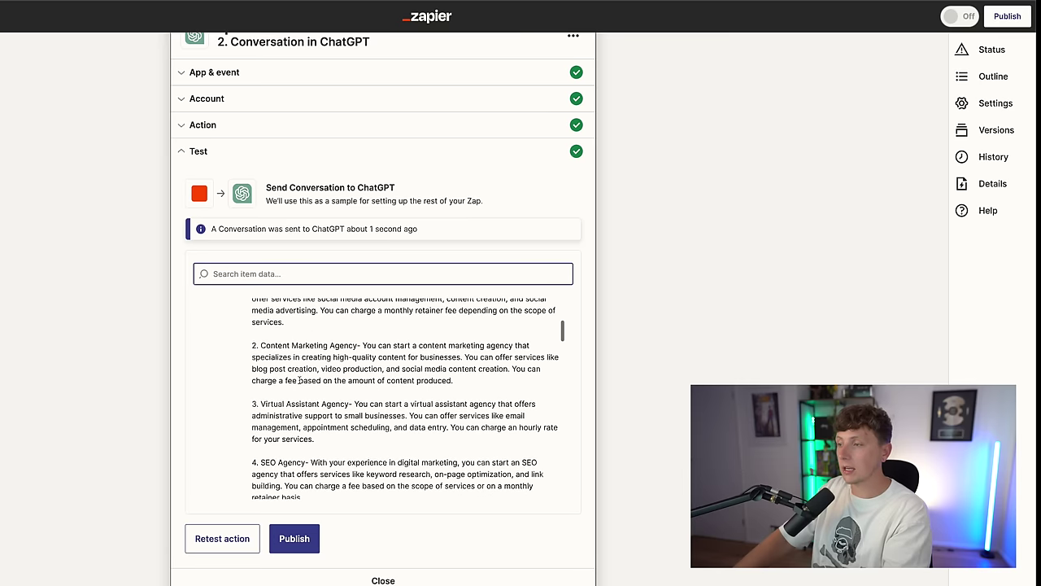
{"action": "scroll", "coordinate": [315, 410], "scroll_direction": "down", "scroll_amount": 4}
{"action": "scroll", "coordinate": [315, 411], "scroll_direction": "down", "scroll_amount": 5}
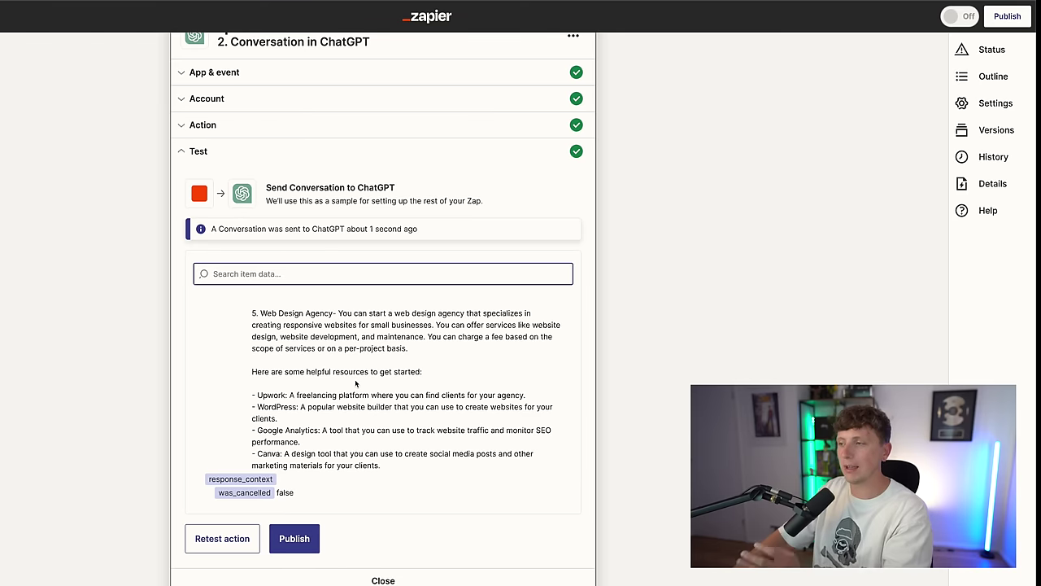
{"action": "scroll", "coordinate": [350, 386], "scroll_direction": "up", "scroll_amount": 5}
{"action": "scroll", "coordinate": [344, 392], "scroll_direction": "down", "scroll_amount": 6}
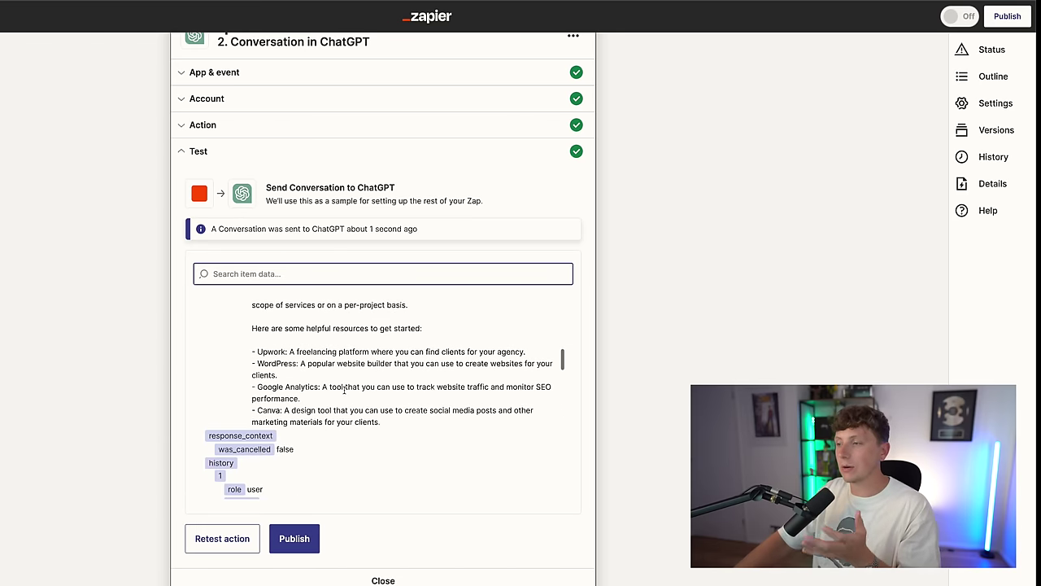
{"action": "scroll", "coordinate": [345, 394], "scroll_direction": "up", "scroll_amount": 3}
{"action": "scroll", "coordinate": [348, 393], "scroll_direction": "down", "scroll_amount": 1}
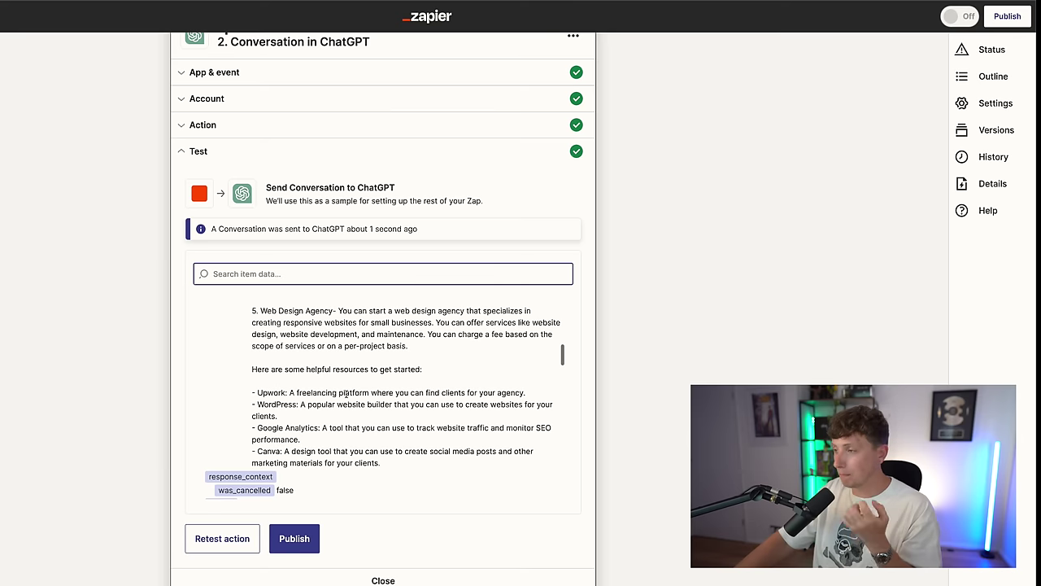
{"action": "scroll", "coordinate": [342, 392], "scroll_direction": "up", "scroll_amount": 4}
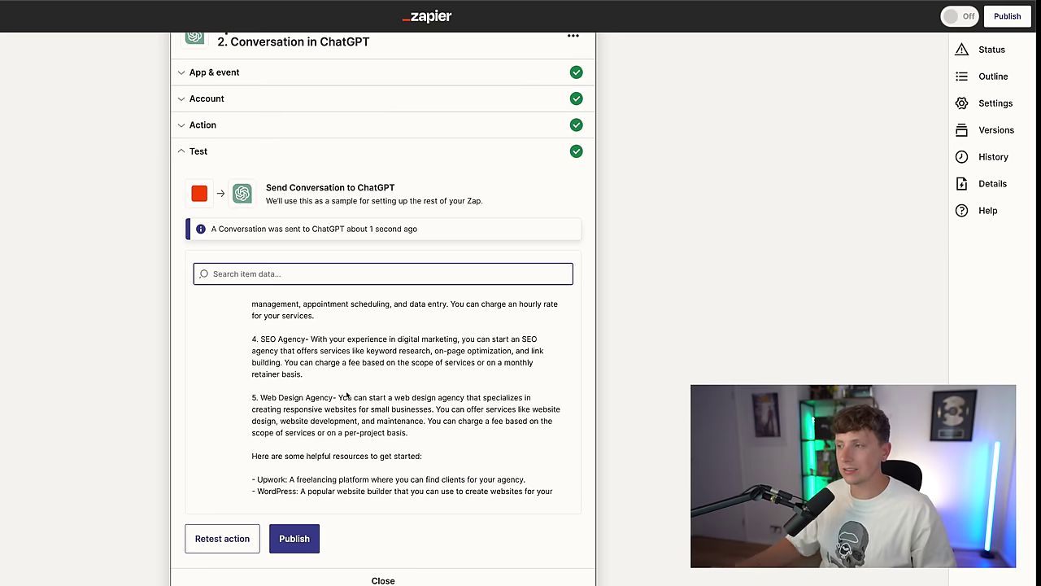
{"action": "scroll", "coordinate": [558, 342], "scroll_direction": "up", "scroll_amount": 5}
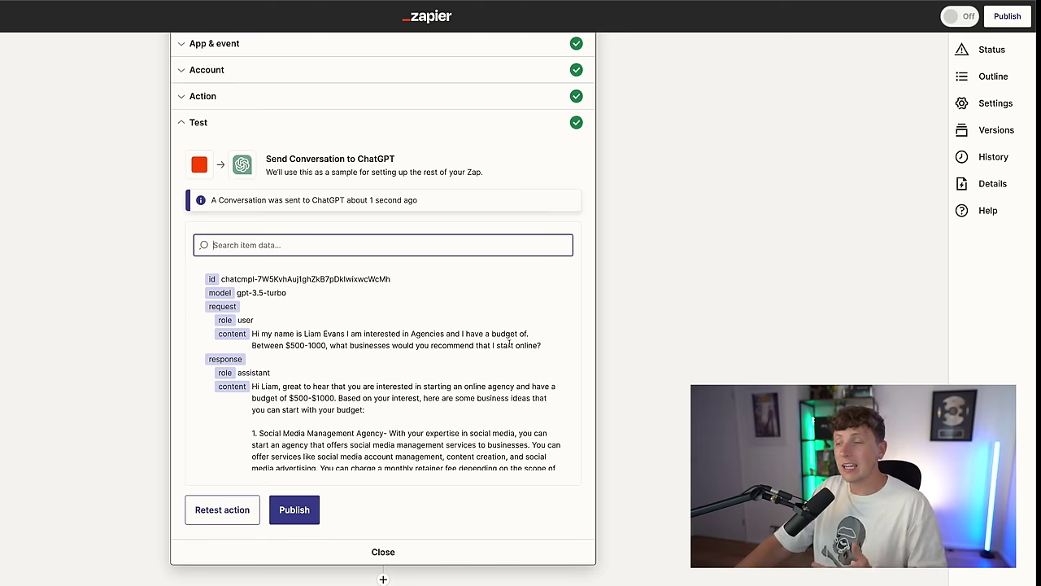
{"action": "scroll", "coordinate": [535, 334], "scroll_direction": "down", "scroll_amount": 5}
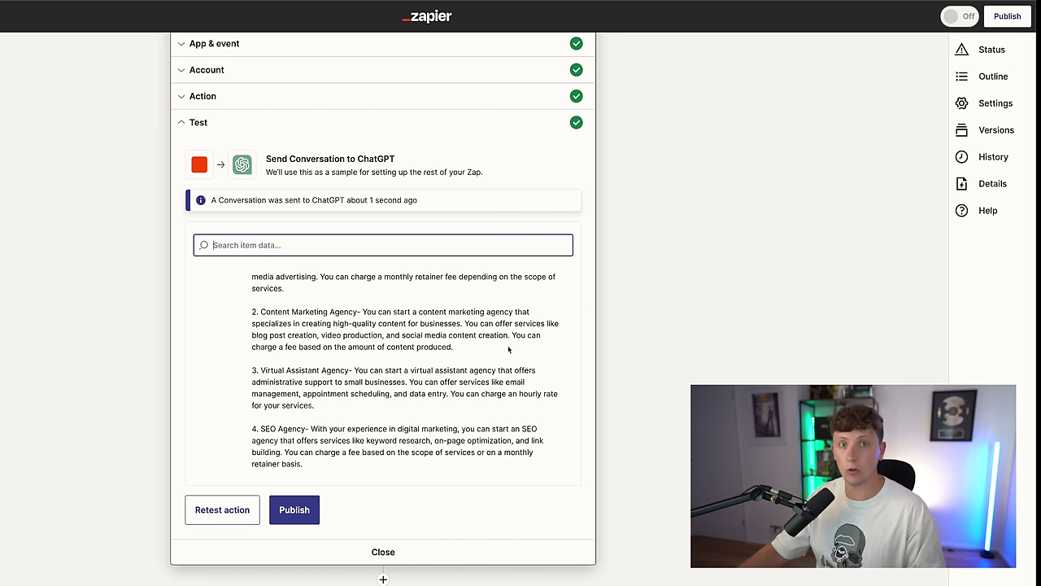
Step: Switch to the Zapier Bot Emails Google Sheet, look over its column headers and enter "-" in cell A2 under Name
{"action": "left_click", "coordinate": [293, 509]}
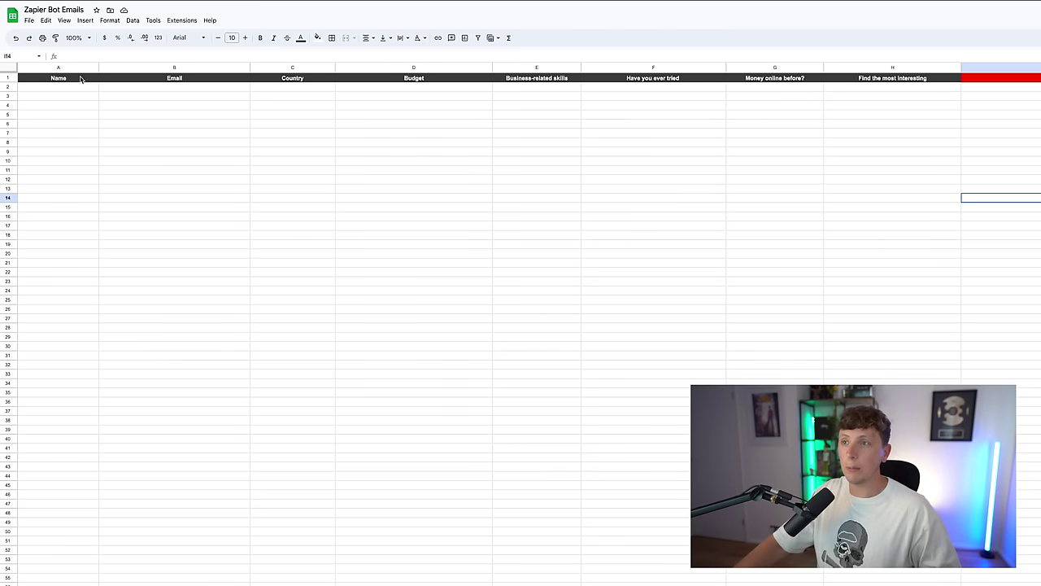
{"action": "scroll", "coordinate": [61, 81], "scroll_direction": "right", "scroll_amount": 2}
{"action": "scroll", "coordinate": [61, 82], "scroll_direction": "left", "scroll_amount": 2}
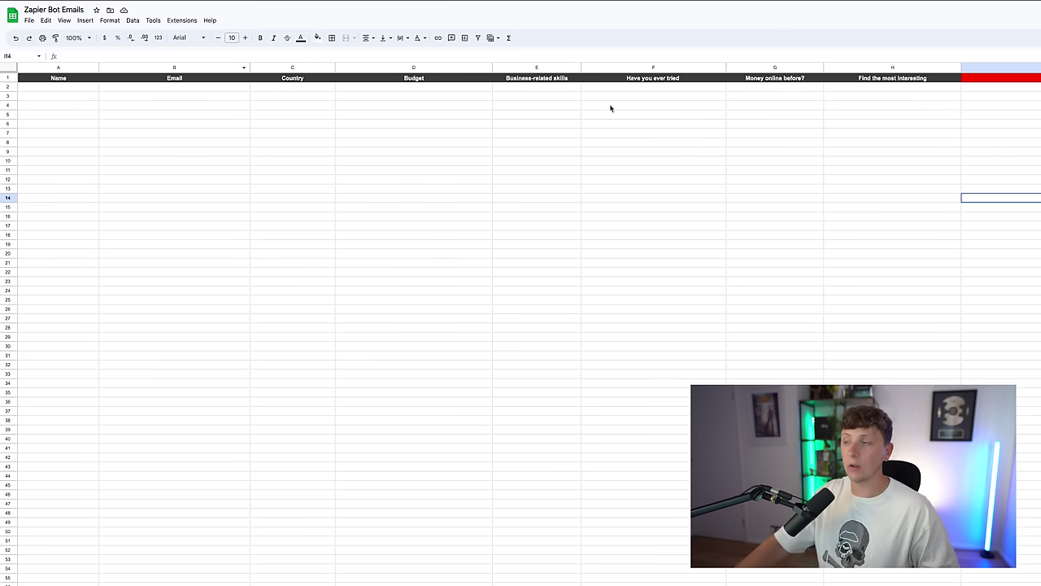
{"action": "left_click", "coordinate": [80, 87]}
{"action": "type", "text": "-"}
{"action": "left_click", "coordinate": [153, 109]}
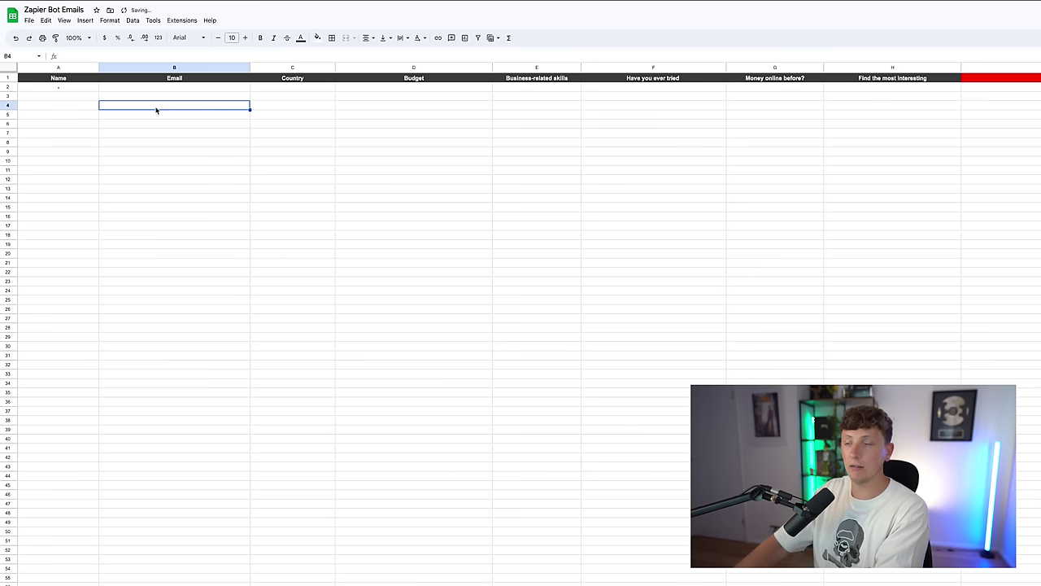
{"action": "left_click", "coordinate": [68, 88]}
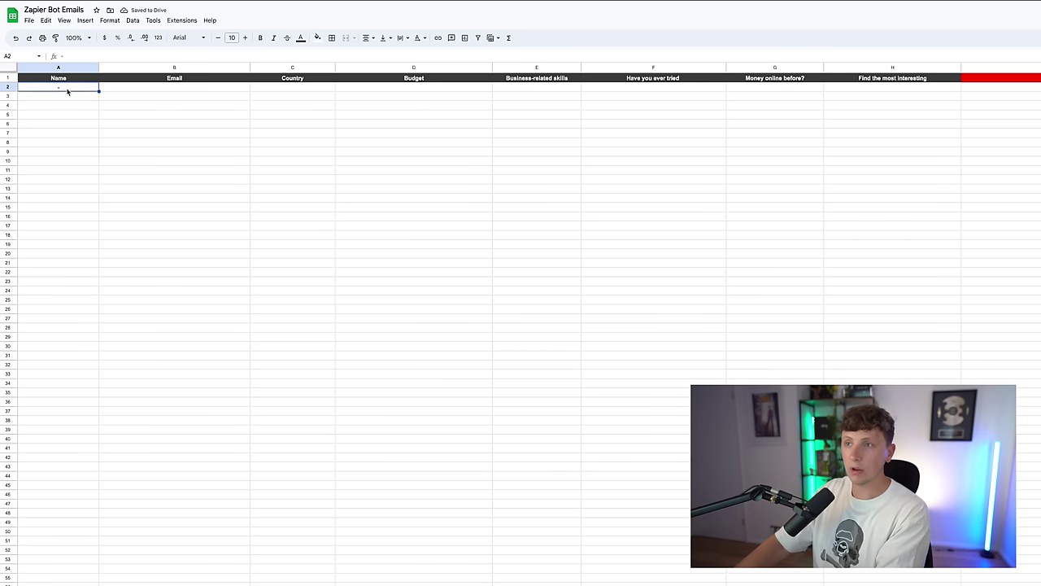
Step: Select cells A2:H2 to look over the row beneath the sheet's Name to Find the most interesting headers
{"action": "left_click_drag", "start_coordinate": [16, 96], "coordinate": [775, 512]}
{"action": "left_click", "coordinate": [774, 512]}
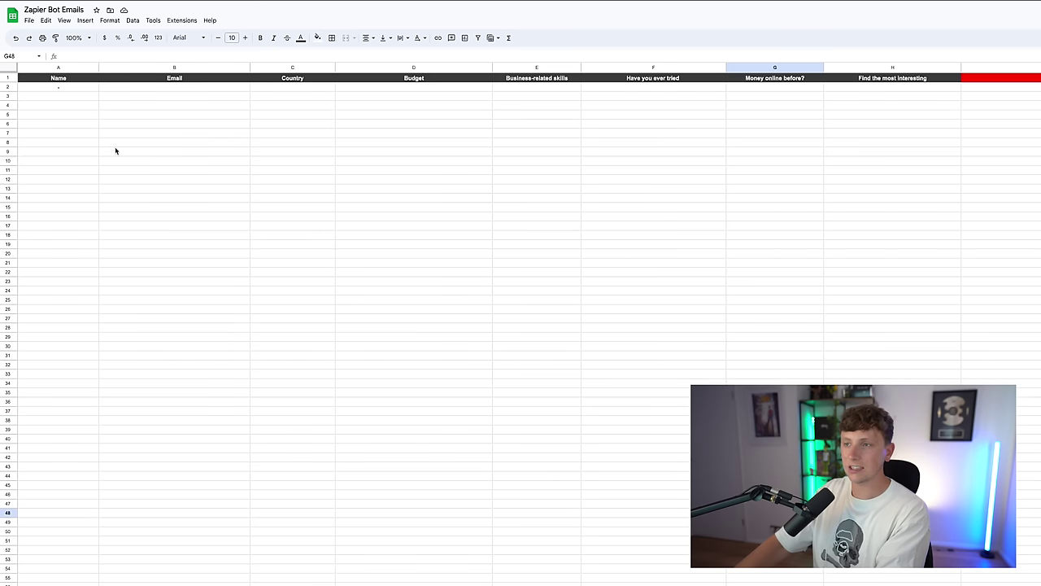
{"action": "left_click_drag", "start_coordinate": [101, 96], "coordinate": [846, 95]}
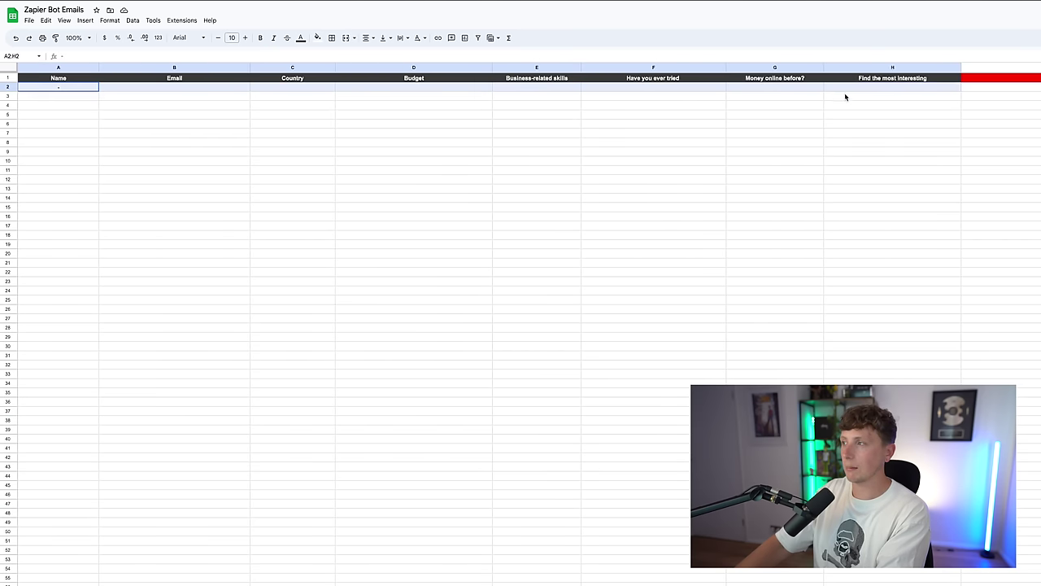
{"action": "left_click", "coordinate": [811, 141]}
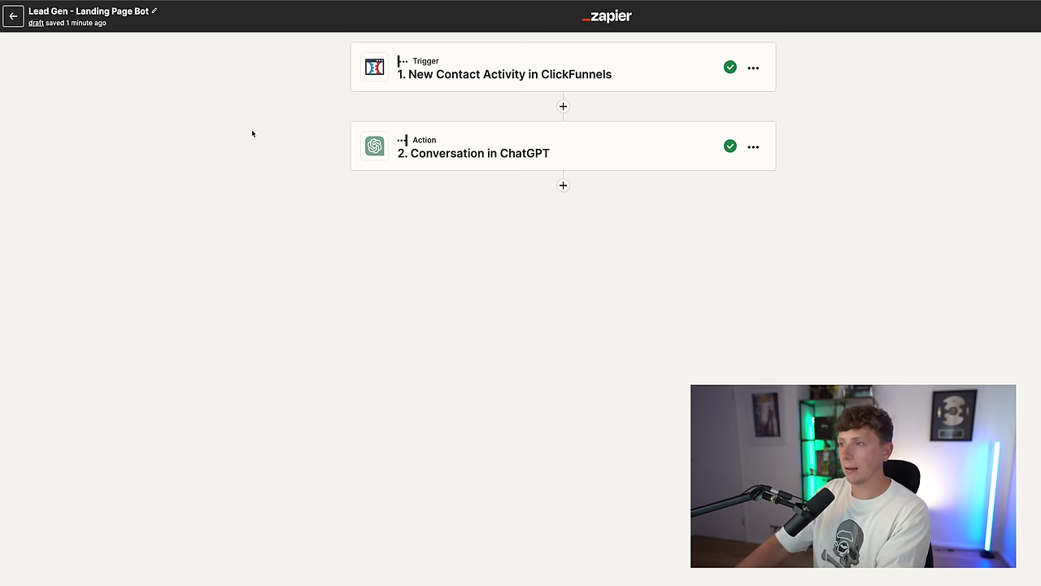
Step: In the Zapier editor, add a Google Sheets action after the ChatGPT conversation with the event Create Spreadsheet Row
{"action": "left_click", "coordinate": [563, 186]}
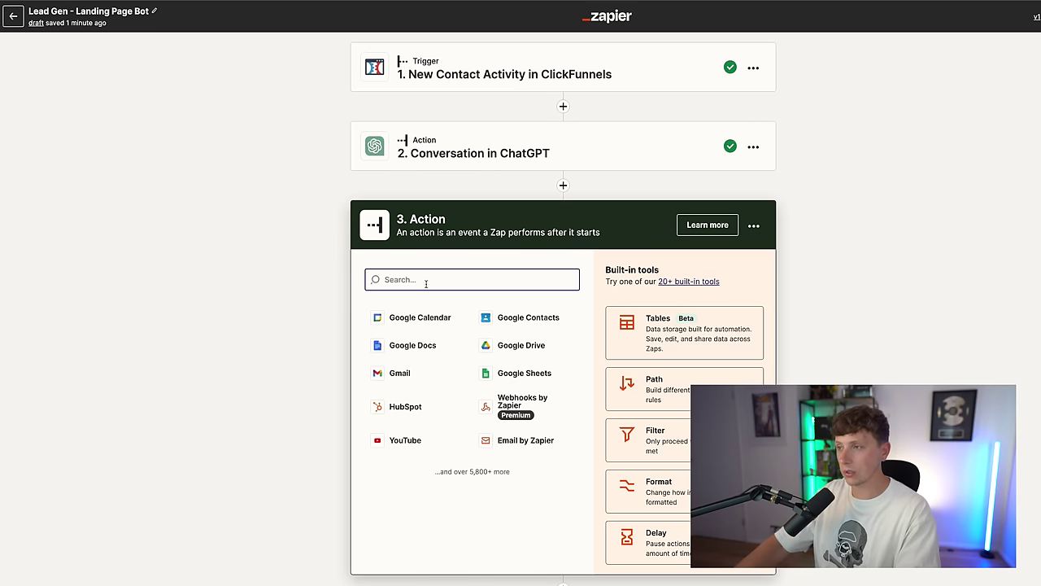
{"action": "type", "text": "sheets"}
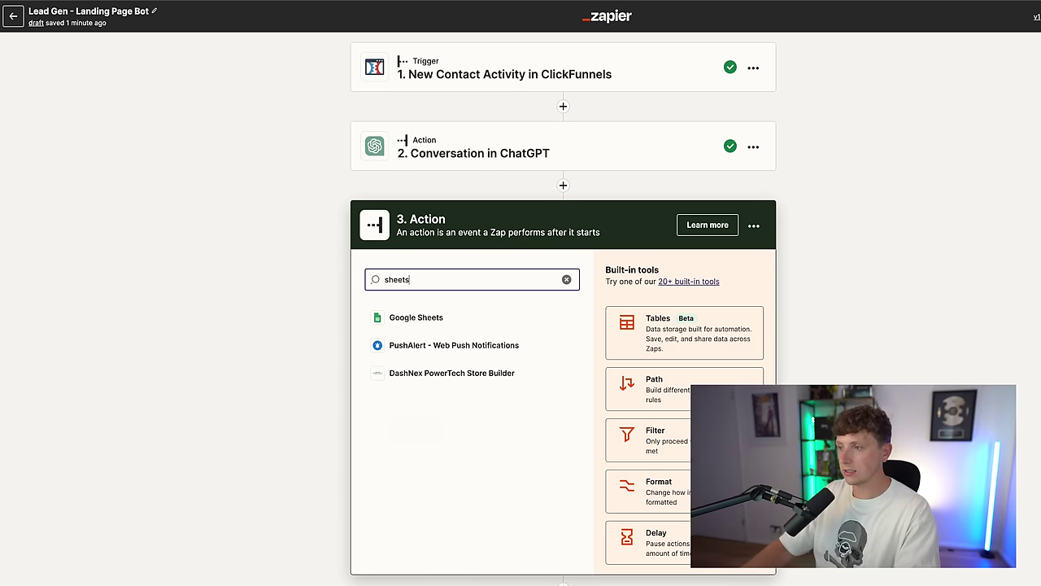
{"action": "left_click", "coordinate": [419, 317]}
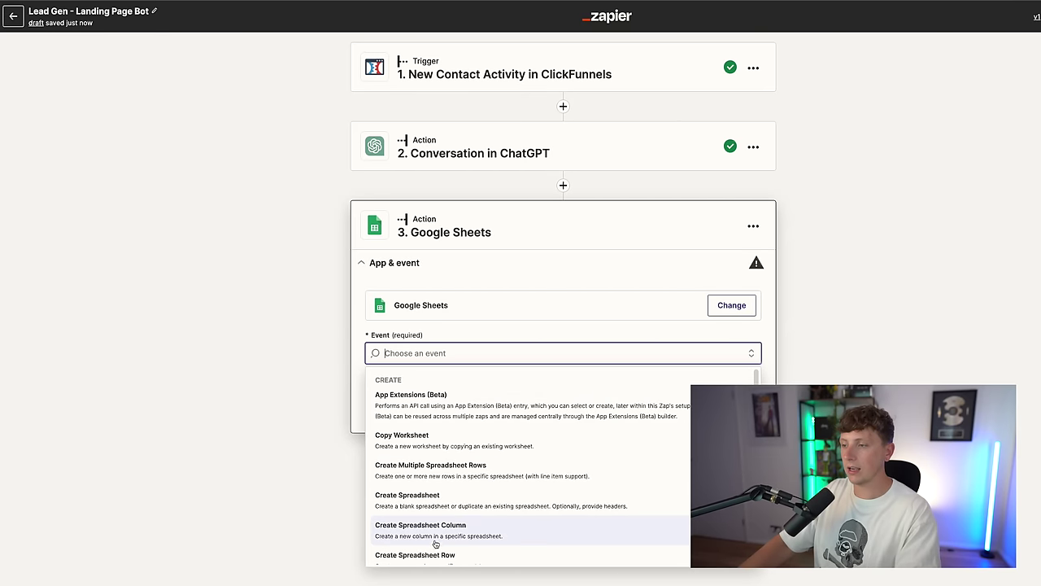
{"action": "scroll", "coordinate": [433, 540], "scroll_direction": "down", "scroll_amount": 1}
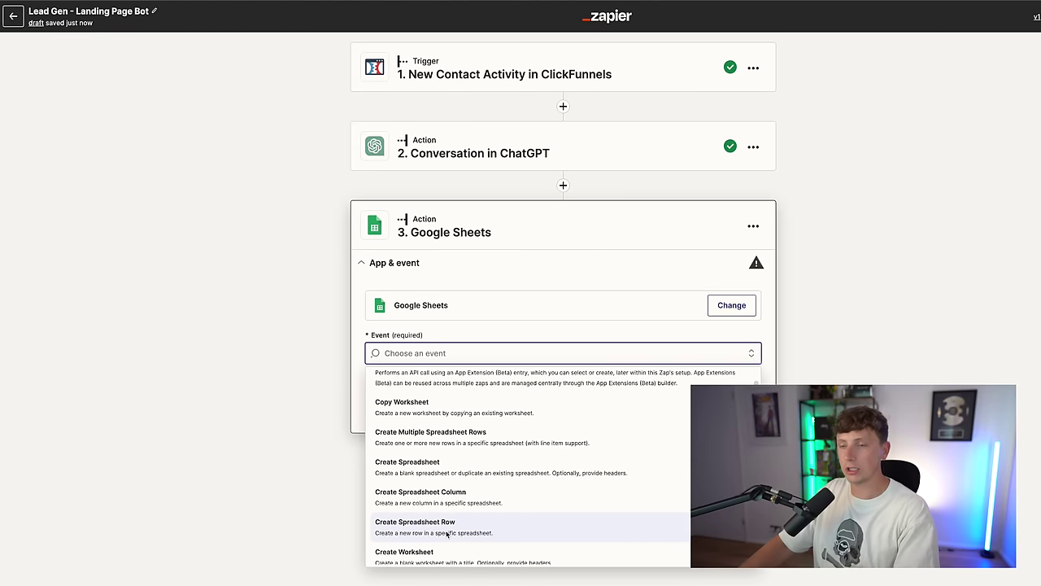
{"action": "left_click", "coordinate": [447, 533]}
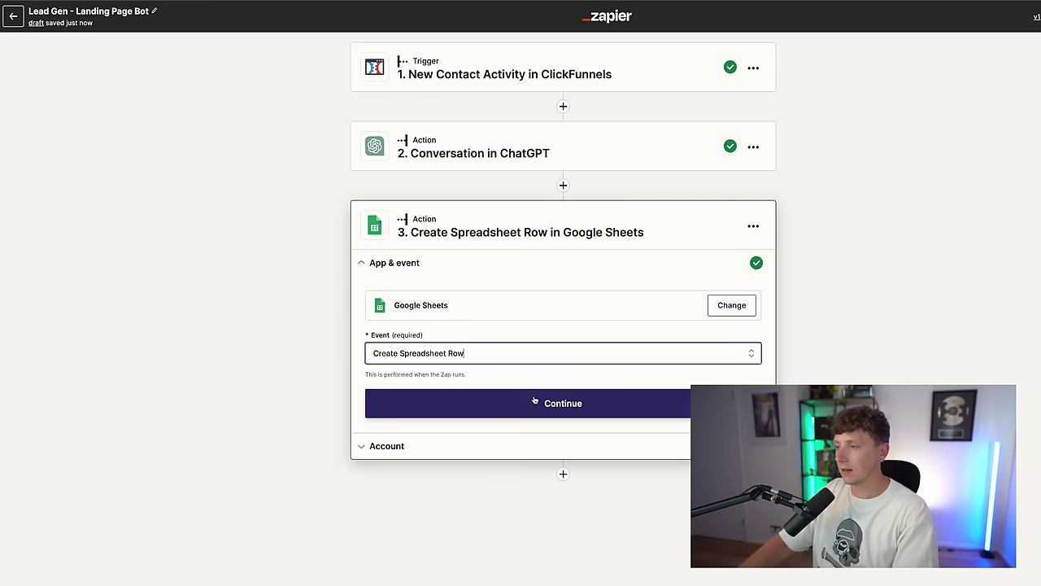
{"action": "left_click", "coordinate": [555, 415]}
Step: Set the action's spreadsheet to Zapier Bot Emails and its worksheet to Sheet1
{"action": "left_click", "coordinate": [475, 413]}
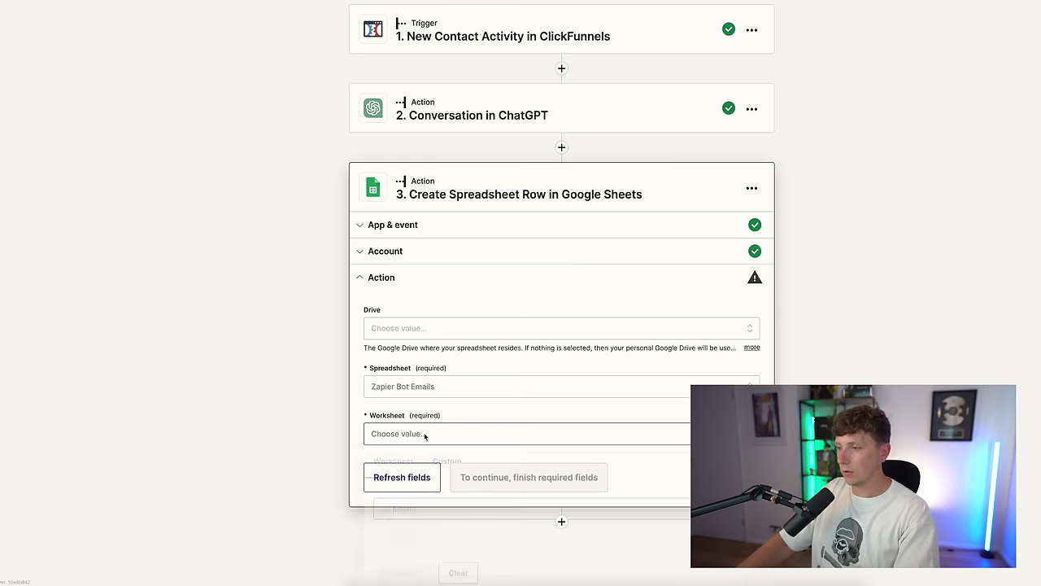
{"action": "left_click", "coordinate": [426, 435]}
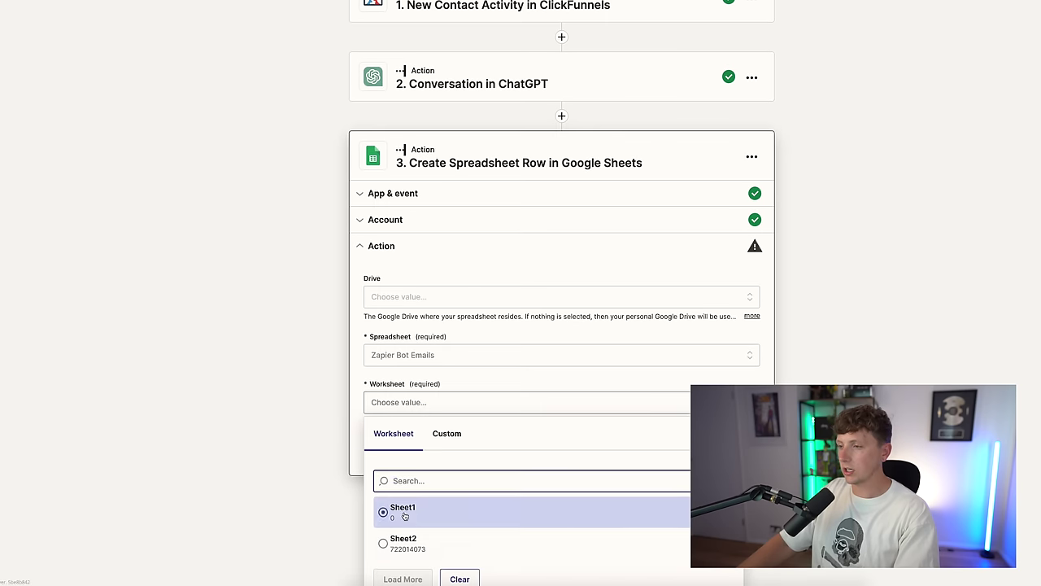
{"action": "left_click", "coordinate": [404, 511]}
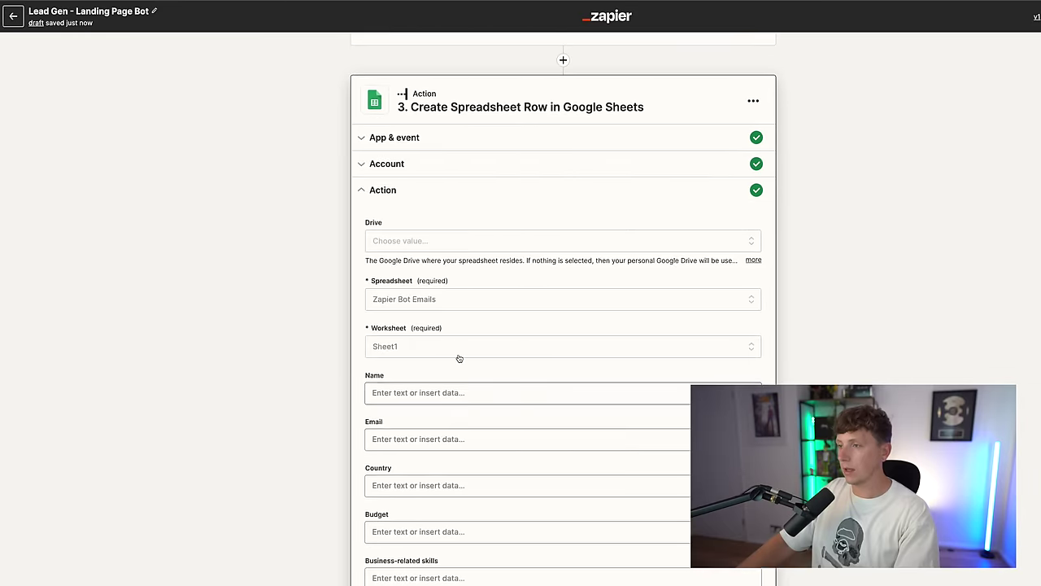
{"action": "scroll", "coordinate": [453, 330], "scroll_direction": "down", "scroll_amount": 3}
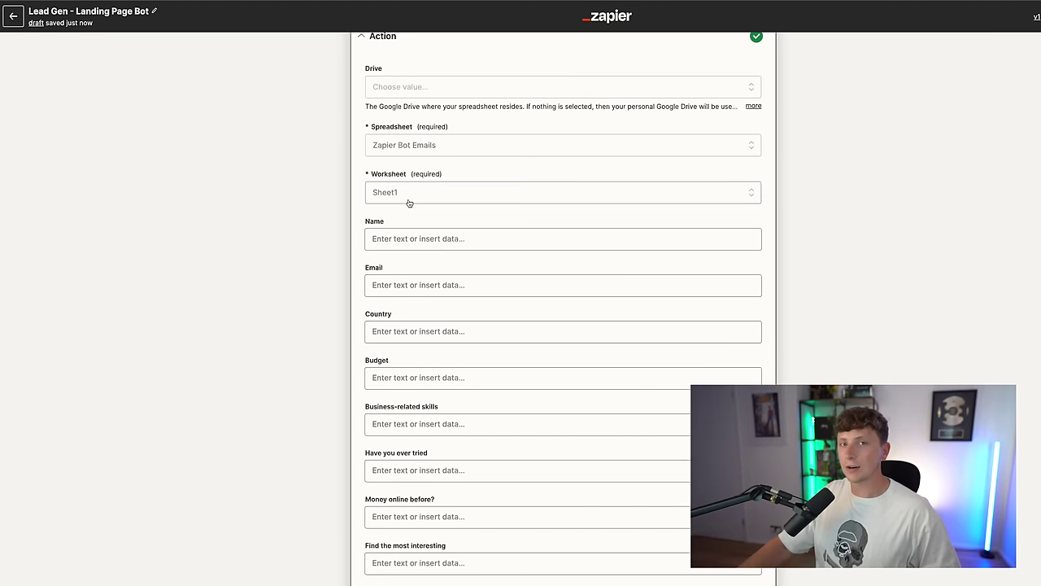
Step: Map the row's Name and Email fields to the Name and Email values from the ClickFunnels New Contact Activity
{"action": "left_click", "coordinate": [411, 239]}
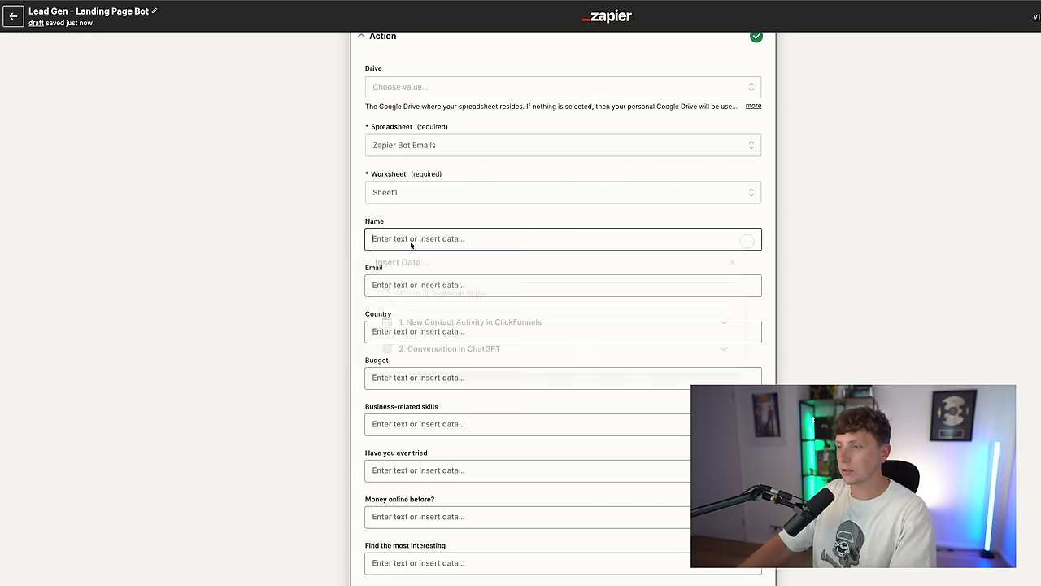
{"action": "left_click", "coordinate": [414, 326]}
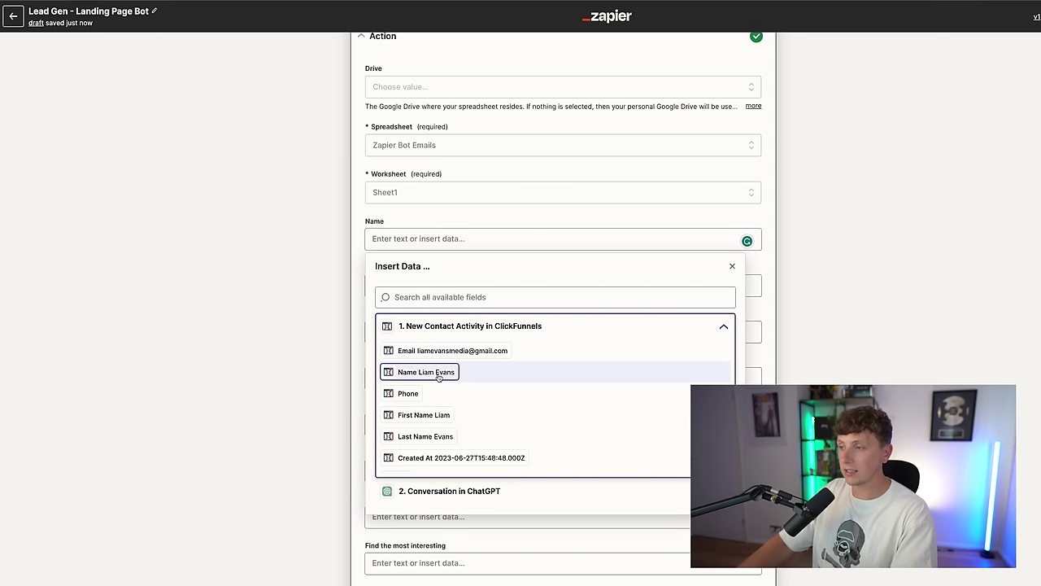
{"action": "left_click", "coordinate": [439, 372]}
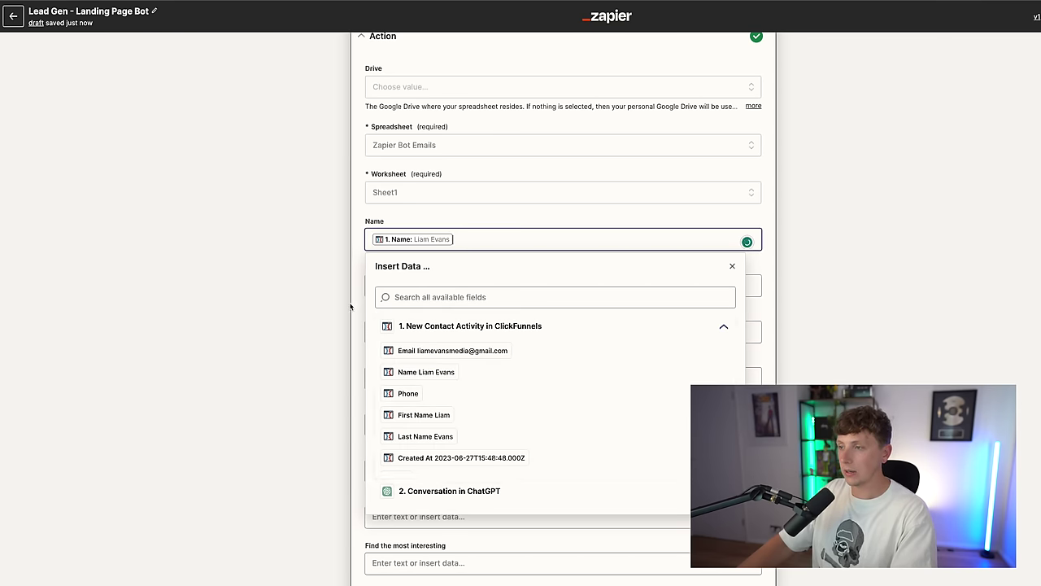
{"action": "left_click", "coordinate": [396, 286]}
{"action": "left_click", "coordinate": [452, 397]}
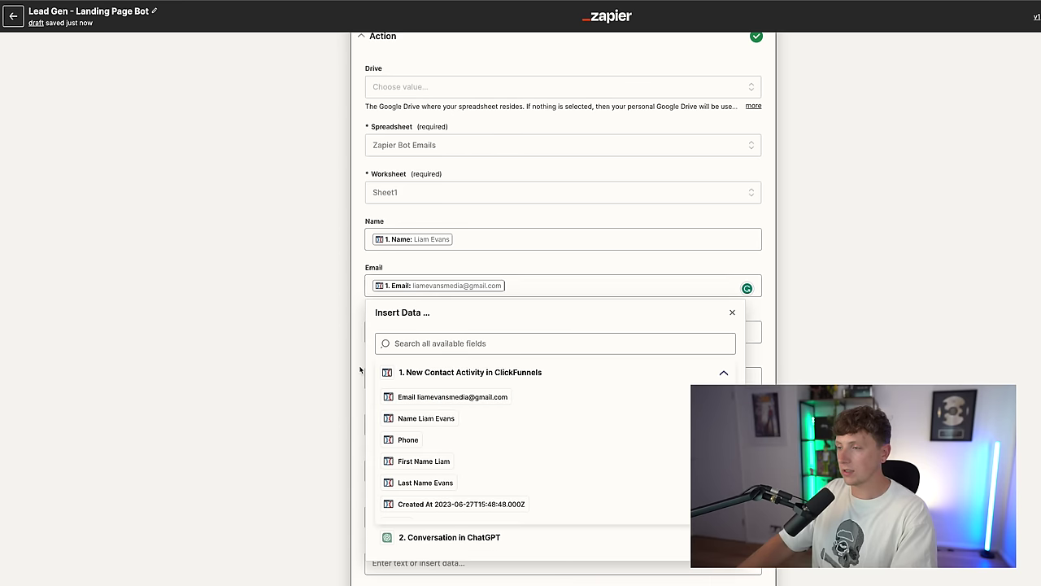
Step: Fill Country through Find the most interesting with ClickFunnels' Country, Additional Info Country, Additional Info Skills, Have You Ever Started, Made Money Online Before and Interested In
{"action": "scroll", "coordinate": [444, 341], "scroll_direction": "down", "scroll_amount": 1}
{"action": "left_click", "coordinate": [444, 293]}
{"action": "left_click", "coordinate": [447, 380]}
{"action": "scroll", "coordinate": [499, 407], "scroll_direction": "down", "scroll_amount": 1}
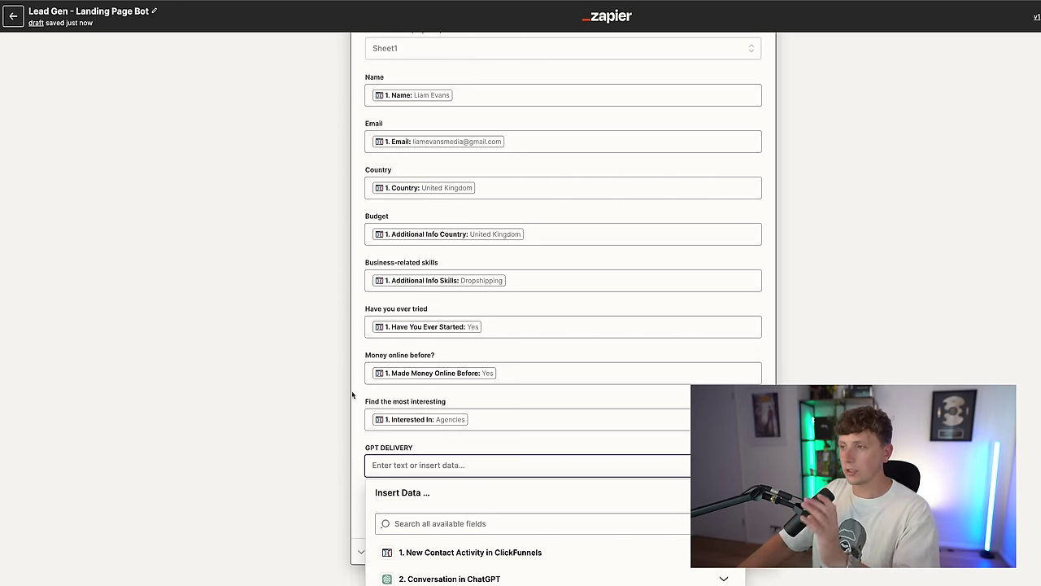
{"action": "scroll", "coordinate": [351, 390], "scroll_direction": "up", "scroll_amount": 1}
{"action": "left_click", "coordinate": [350, 391]}
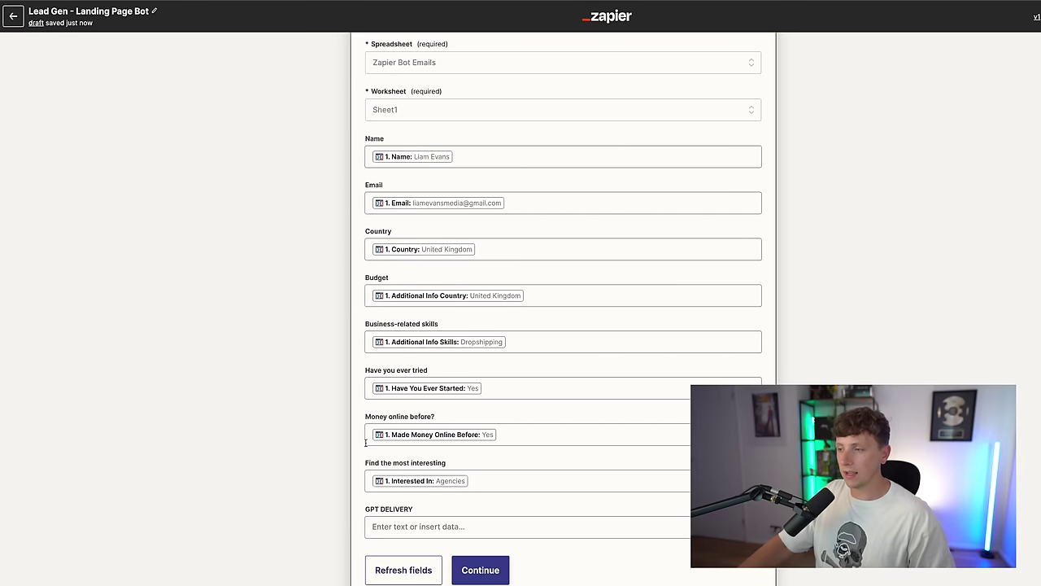
Step: Map the GPT DELIVERY field to the Assistant Response Message from the ChatGPT conversation
{"action": "left_click", "coordinate": [399, 526]}
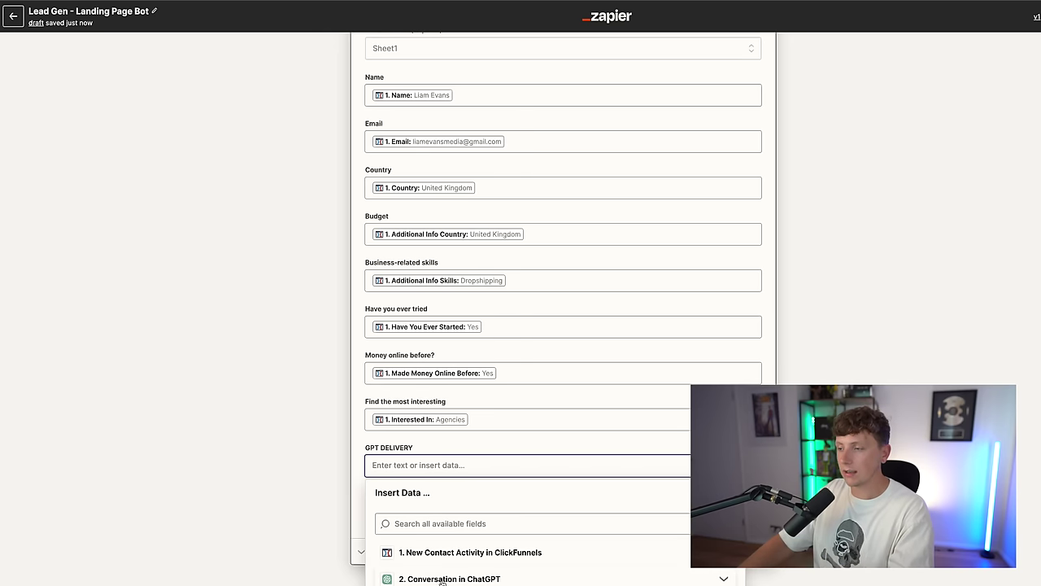
{"action": "left_click", "coordinate": [457, 579]}
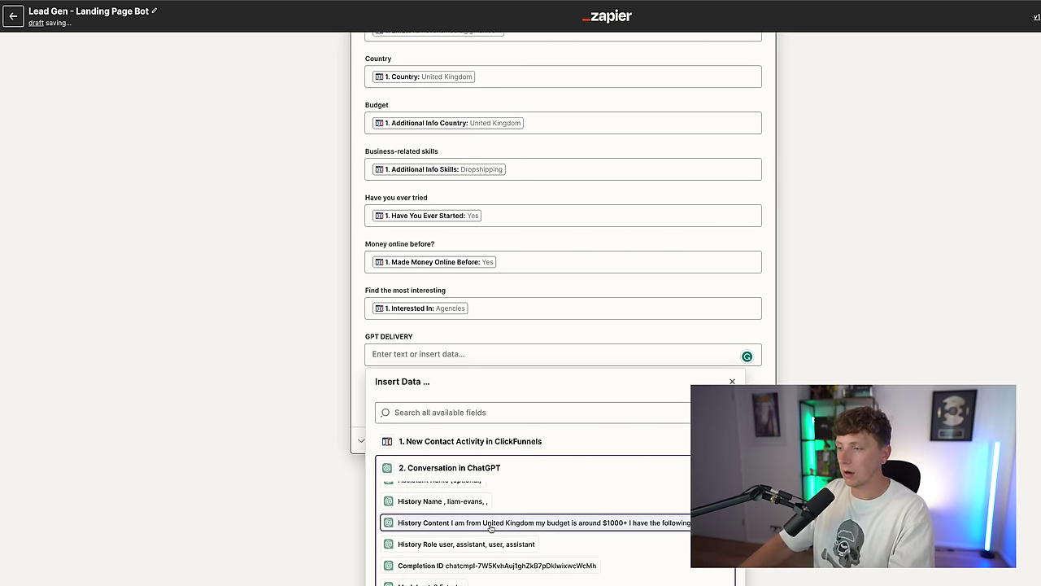
{"action": "scroll", "coordinate": [483, 522], "scroll_direction": "down", "scroll_amount": 3}
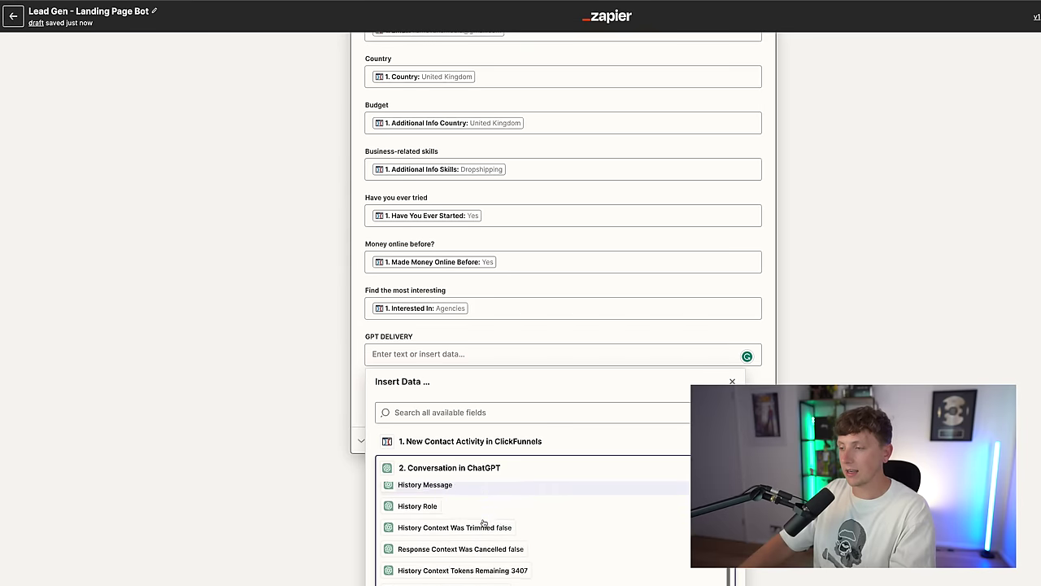
{"action": "scroll", "coordinate": [483, 523], "scroll_direction": "down", "scroll_amount": 3}
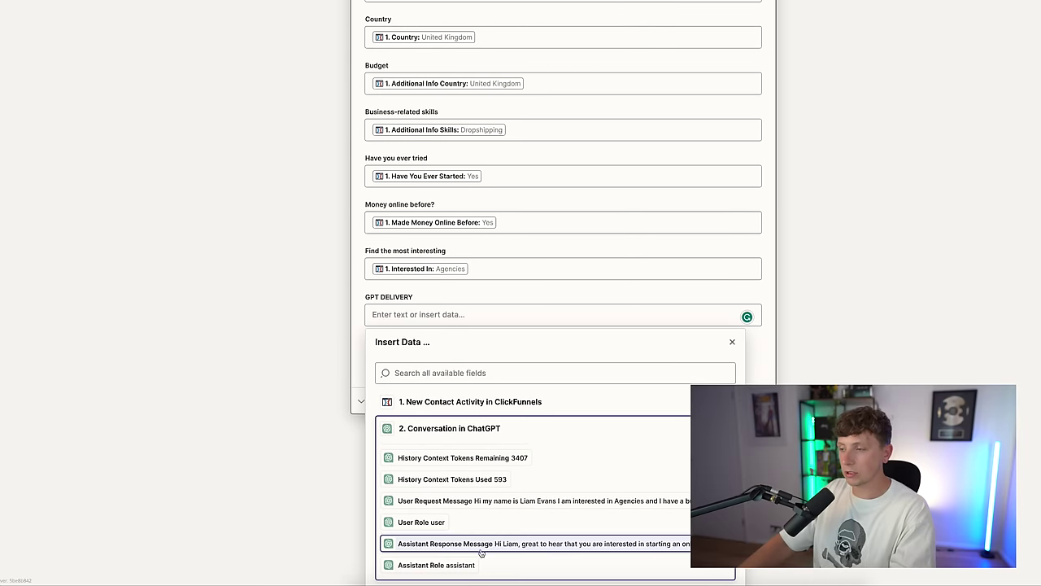
{"action": "left_click", "coordinate": [481, 543]}
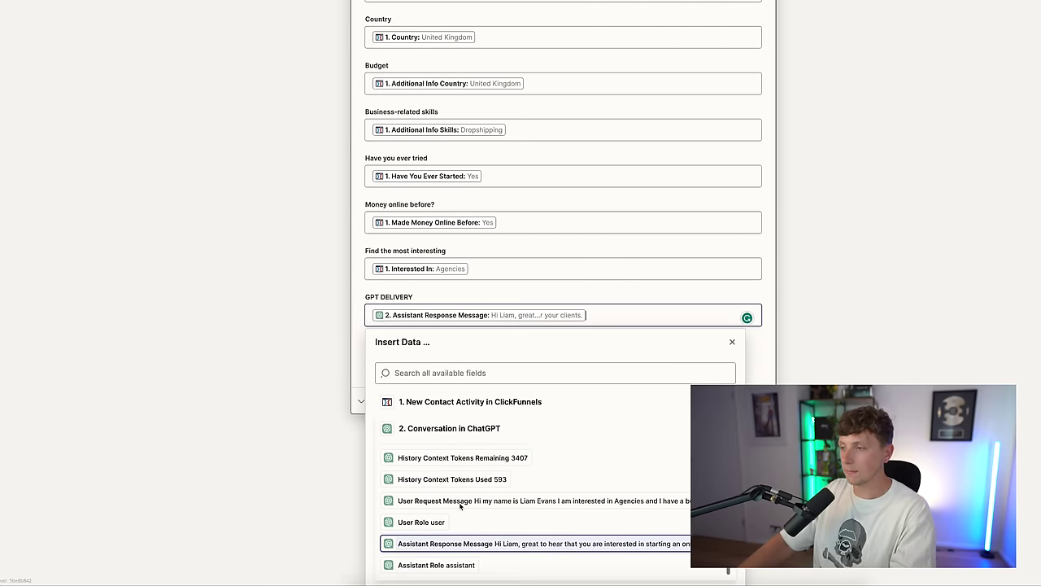
Step: Continue to the Google Sheets action's test and send a test row to the spreadsheet
{"action": "left_click", "coordinate": [479, 505]}
{"action": "scroll", "coordinate": [536, 514], "scroll_direction": "down", "scroll_amount": 3}
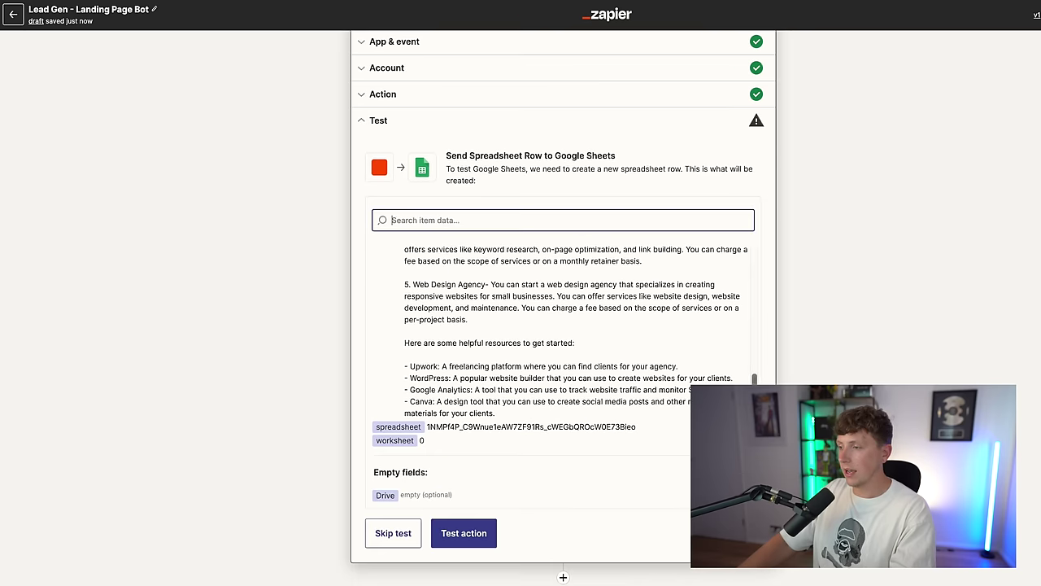
{"action": "left_click", "coordinate": [460, 537]}
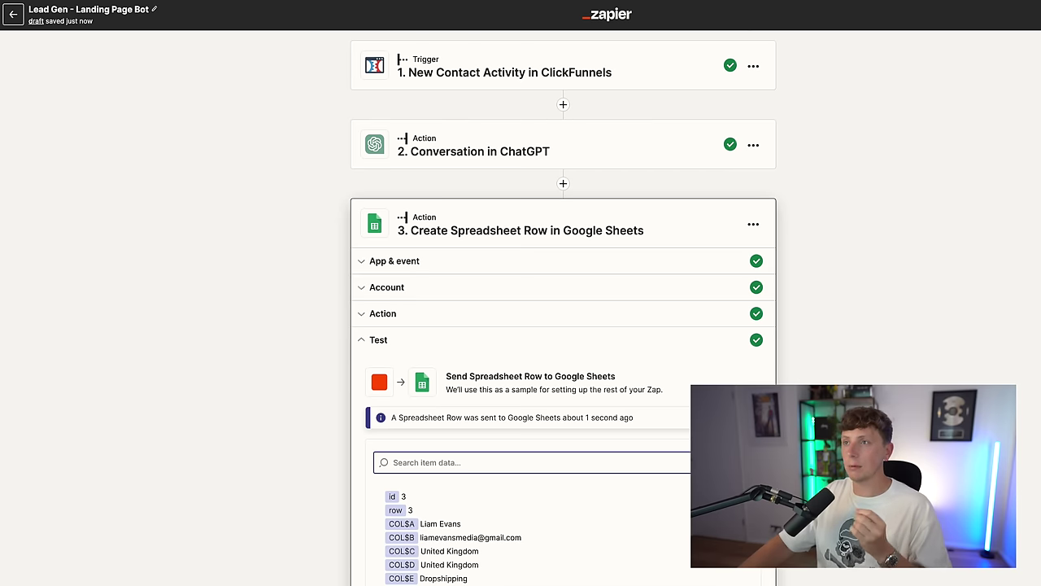
Step: Switch to the Zapier Bot Emails sheet and look over the test lead's entries in row 3
{"action": "key", "text": "ctrl+Tab"}
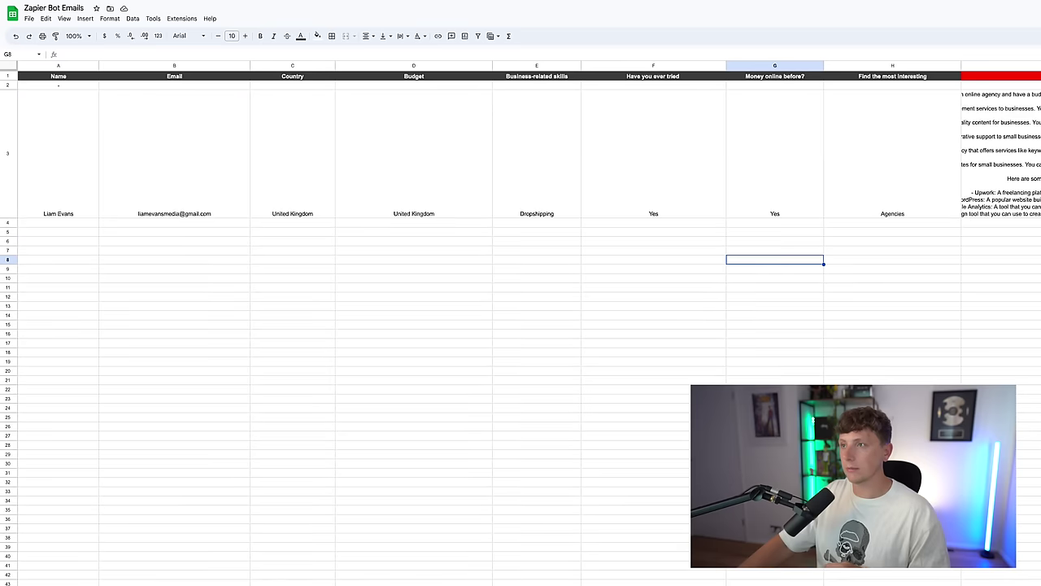
{"action": "left_click", "coordinate": [398, 318]}
{"action": "scroll", "coordinate": [378, 219], "scroll_direction": "right", "scroll_amount": 10}
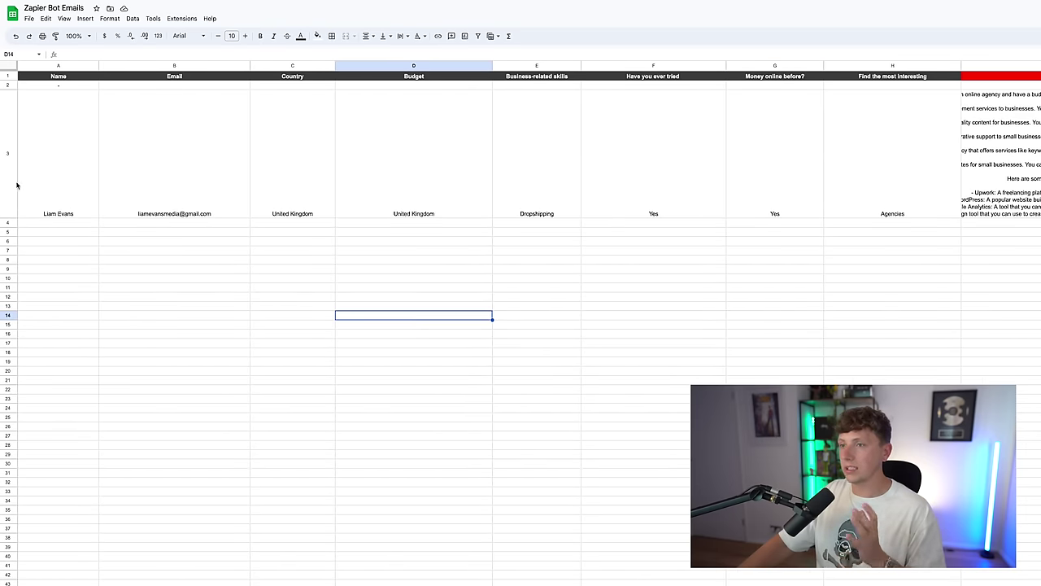
{"action": "scroll", "coordinate": [332, 143], "scroll_direction": "left", "scroll_amount": 10}
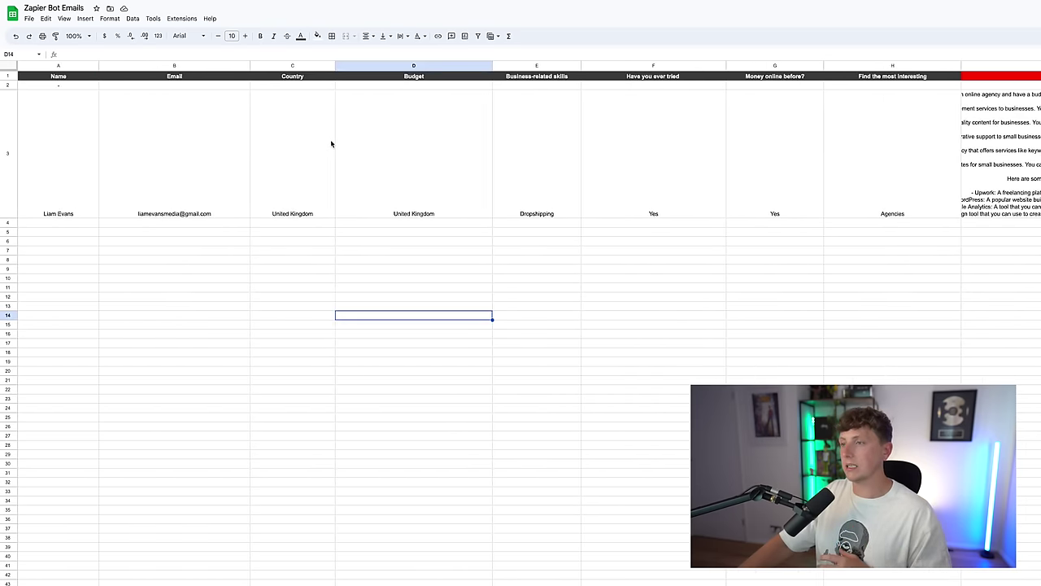
{"action": "mouse_move", "coordinate": [197, 188]}
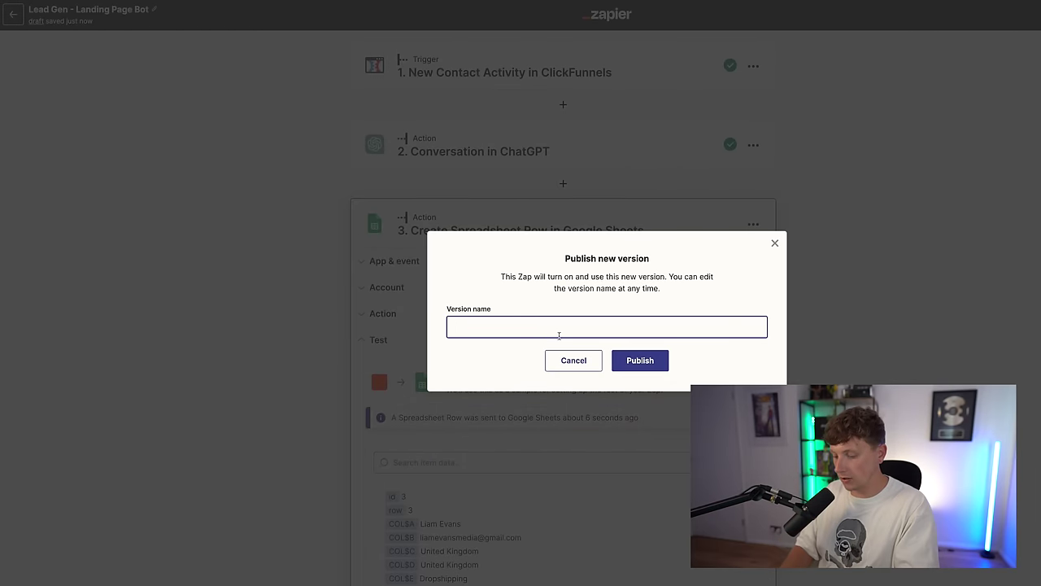
Step: Publish the new Zap version and submit the landing page form with "online courses" as the most interesting business
{"action": "key", "text": "Return"}
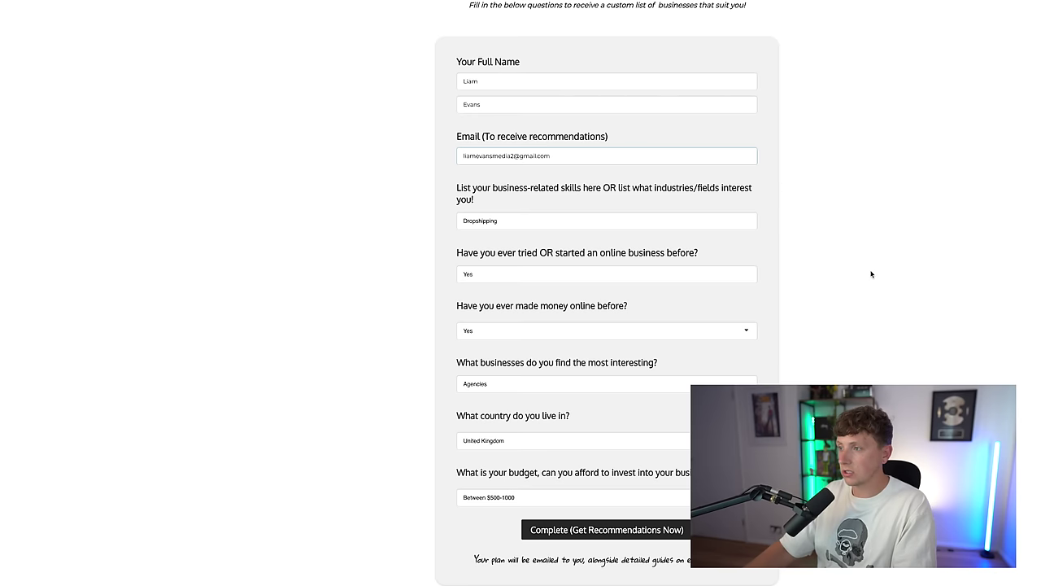
{"action": "double_click", "coordinate": [500, 387]}
{"action": "type", "text": "bakonline courses"}
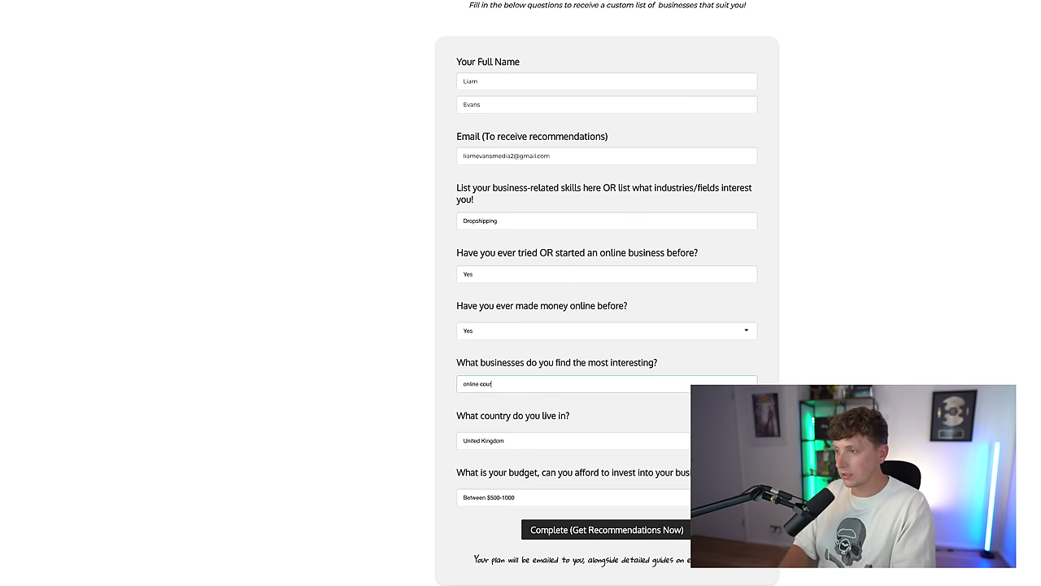
{"action": "key", "text": "Return"}
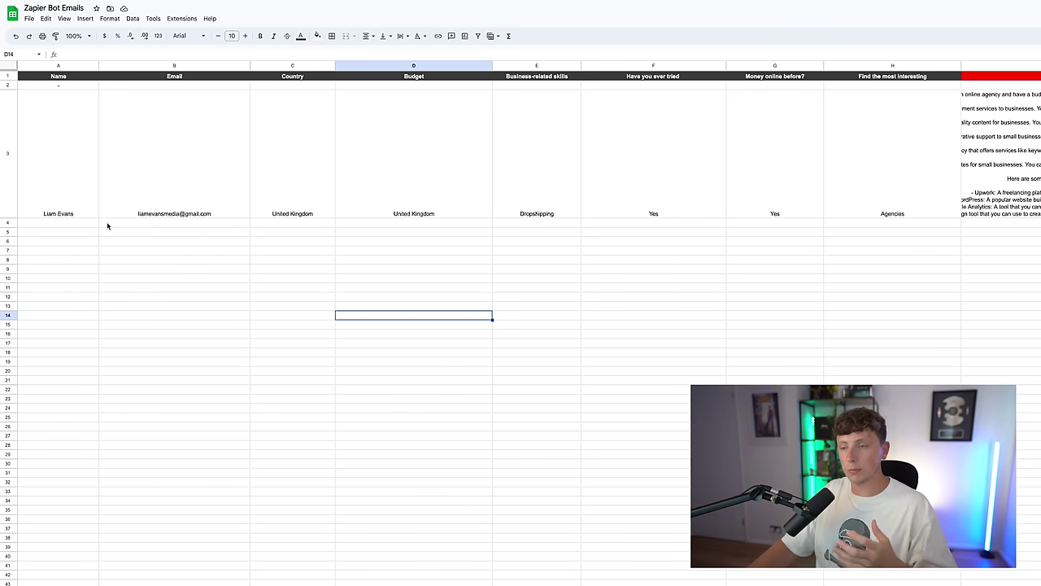
Step: In the Zapier Bot Emails sheet, check the submitted lead's entries in row 4 and widen the GPT DELIVERY column
{"action": "left_click", "coordinate": [76, 225]}
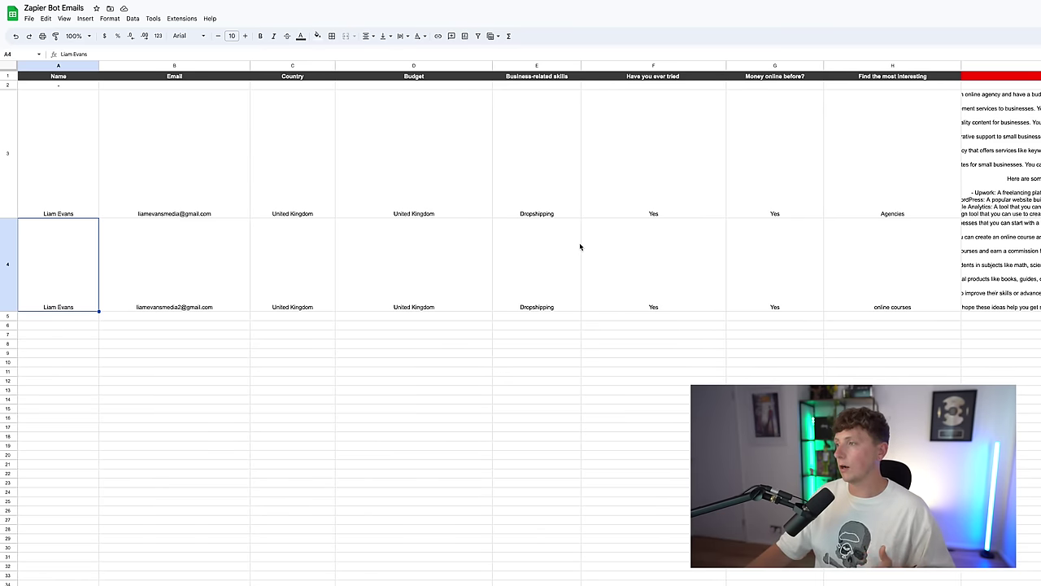
{"action": "scroll", "coordinate": [580, 246], "scroll_direction": "right", "scroll_amount": 4}
{"action": "left_click", "coordinate": [706, 244]}
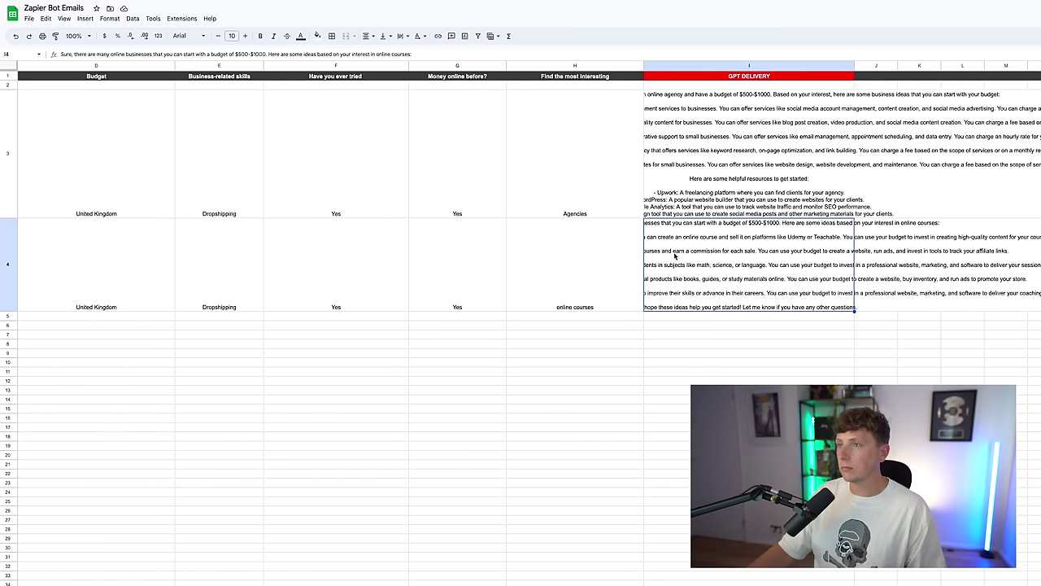
{"action": "left_click_drag", "start_coordinate": [853, 67], "coordinate": [871, 67]}
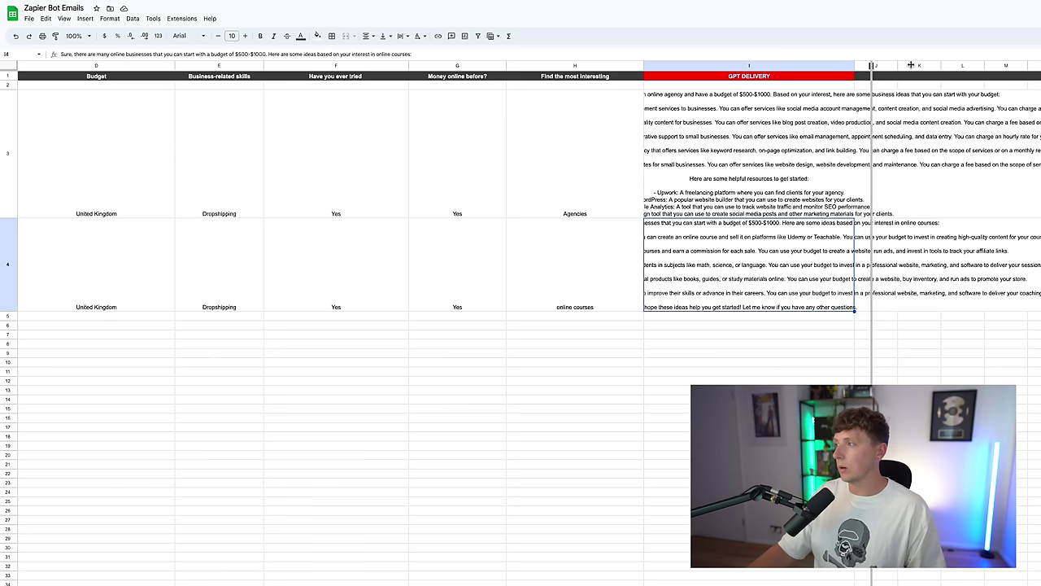
{"action": "left_click", "coordinate": [949, 371]}
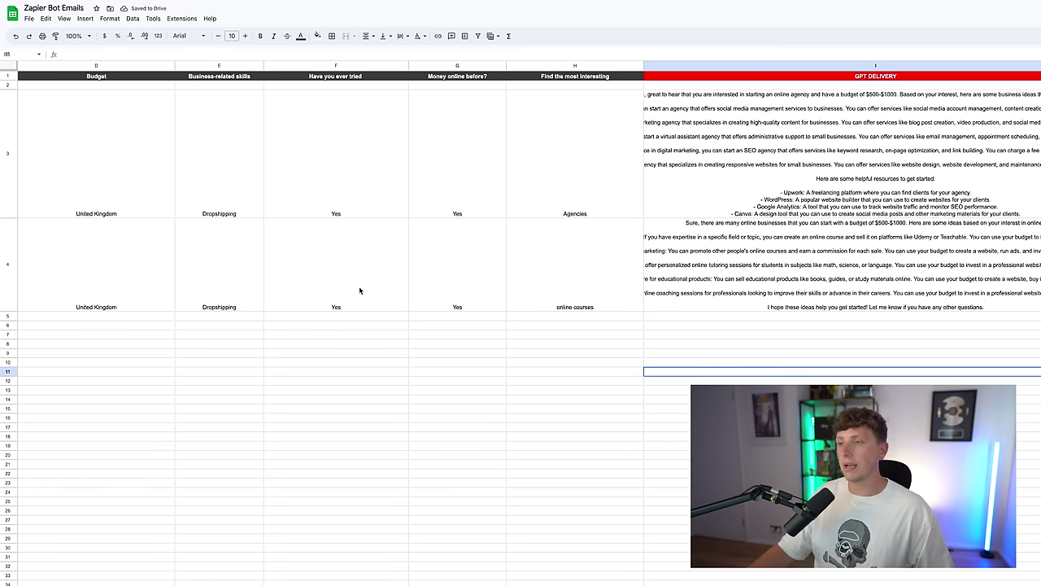
{"action": "scroll", "coordinate": [359, 290], "scroll_direction": "left", "scroll_amount": 5}
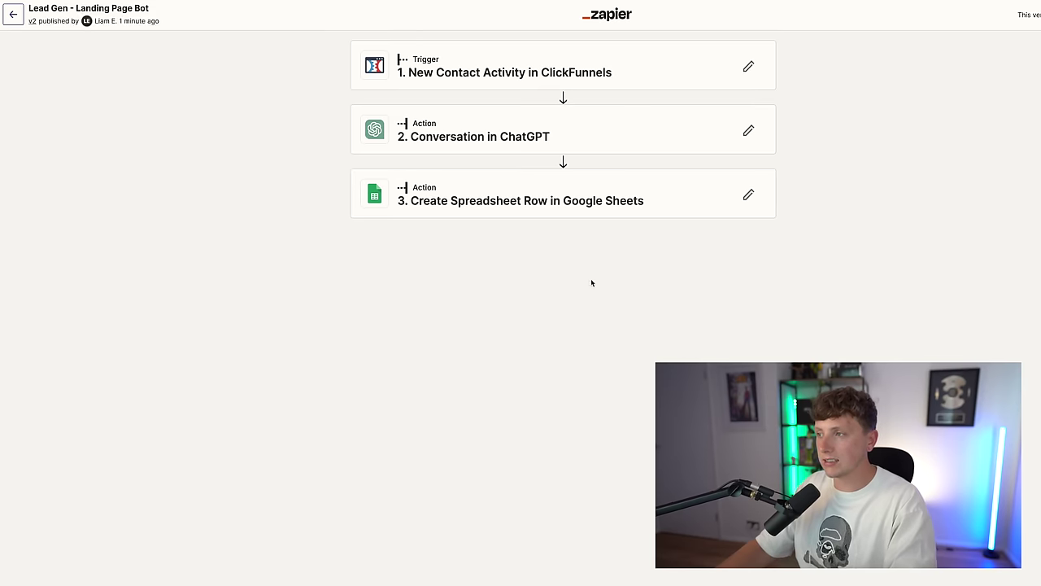
Step: In the Zapier editor, add a Gmail action after the spreadsheet row with the event Send Email and accept the connected account
{"action": "left_click", "coordinate": [563, 262]}
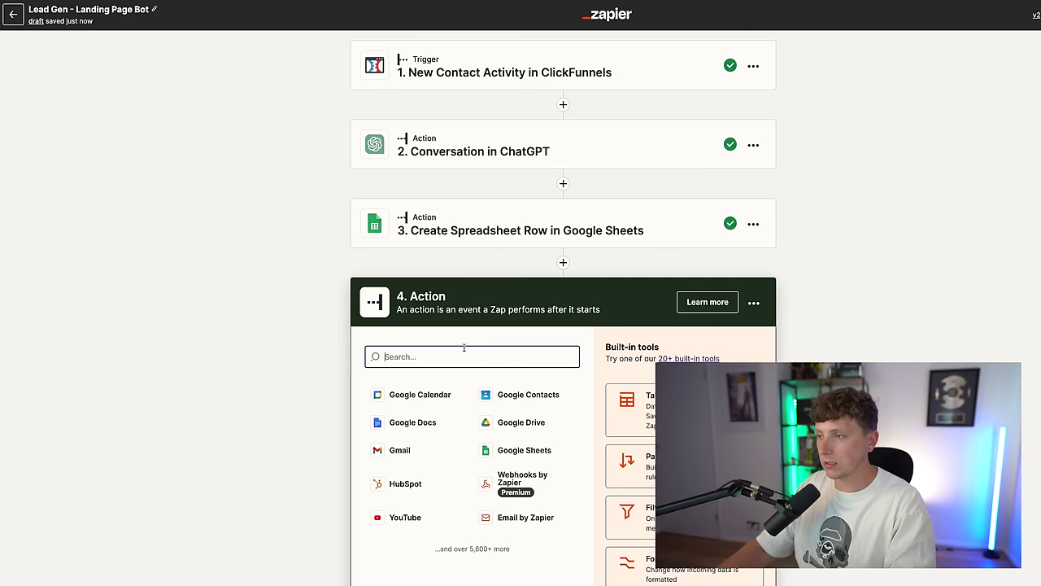
{"action": "left_click", "coordinate": [402, 450]}
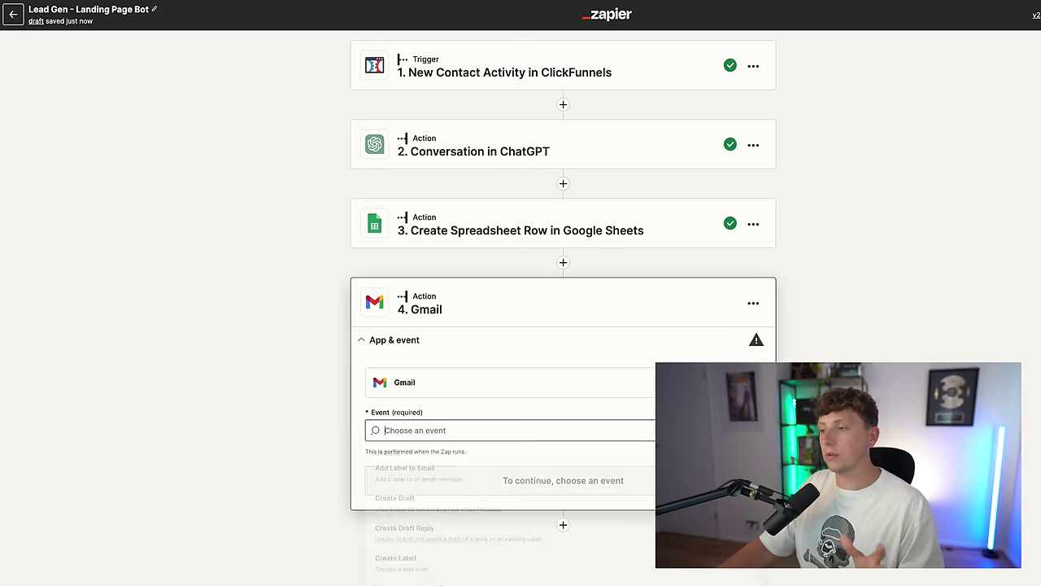
{"action": "scroll", "coordinate": [607, 432], "scroll_direction": "down", "scroll_amount": 2}
{"action": "scroll", "coordinate": [569, 441], "scroll_direction": "up", "scroll_amount": 2}
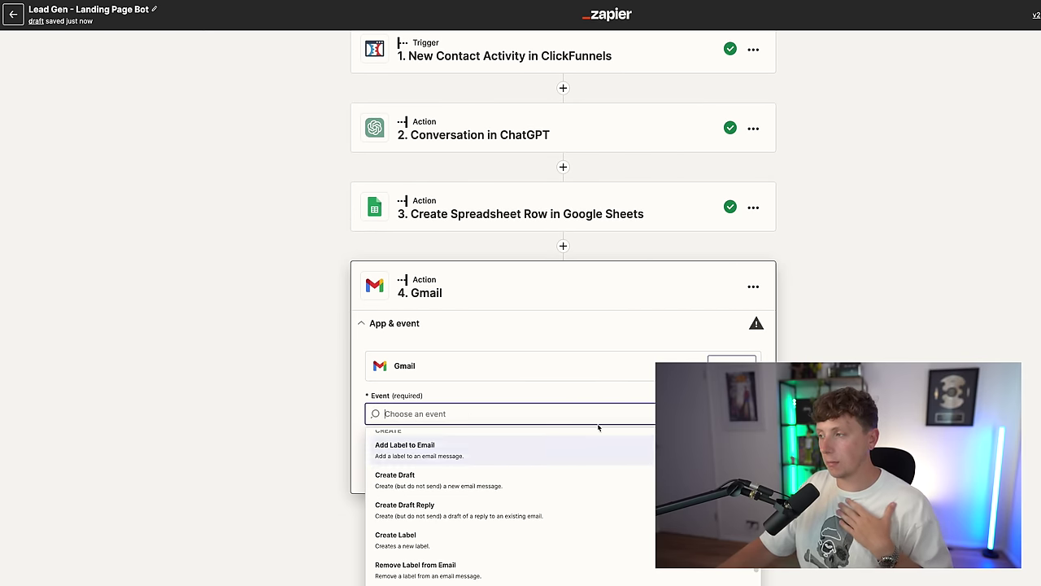
{"action": "scroll", "coordinate": [599, 428], "scroll_direction": "down", "scroll_amount": 1}
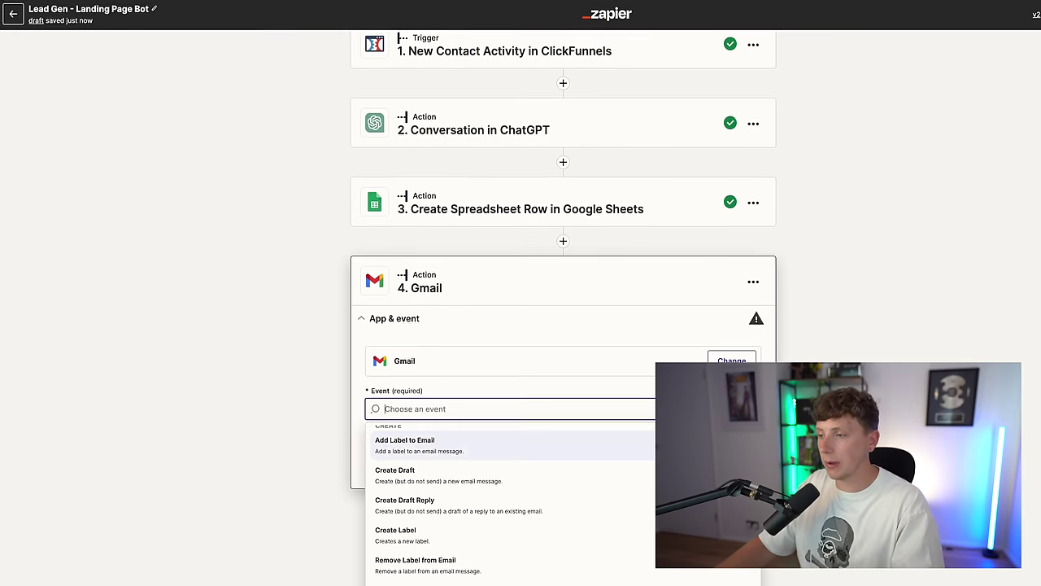
{"action": "scroll", "coordinate": [550, 472], "scroll_direction": "up", "scroll_amount": 1}
{"action": "scroll", "coordinate": [550, 472], "scroll_direction": "down", "scroll_amount": 3}
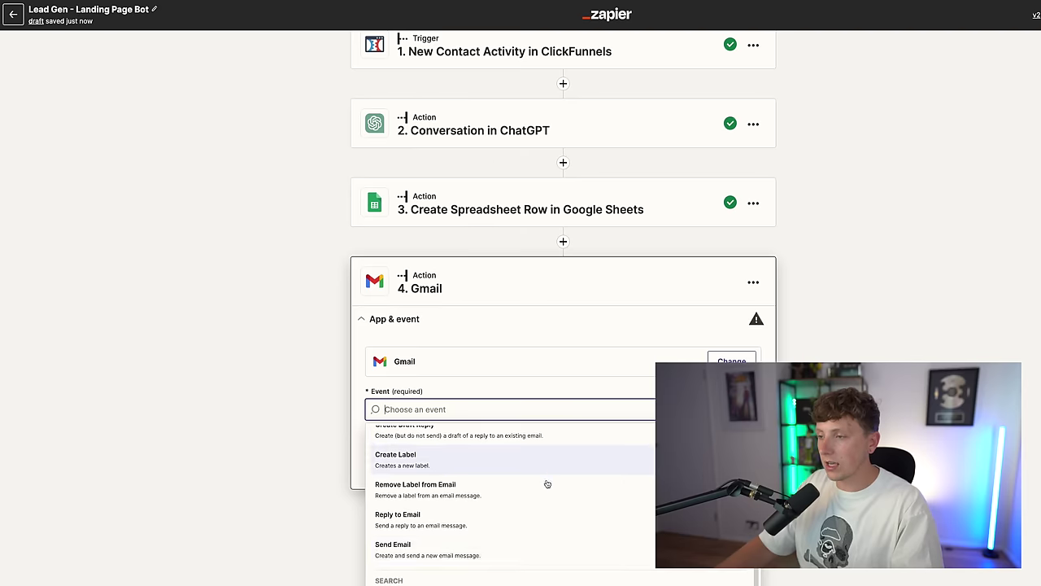
{"action": "left_click", "coordinate": [488, 549]}
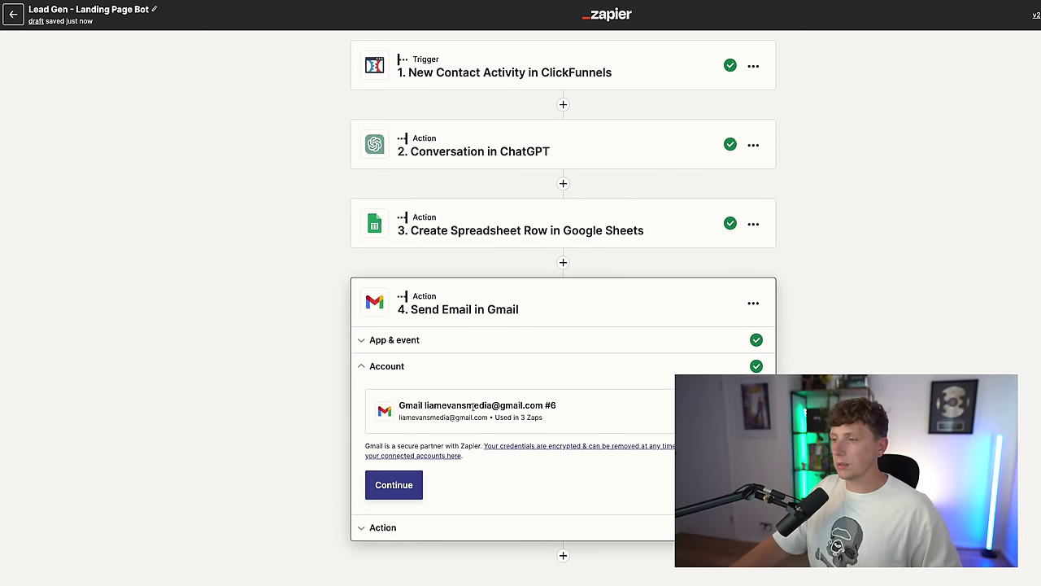
{"action": "left_click", "coordinate": [402, 494]}
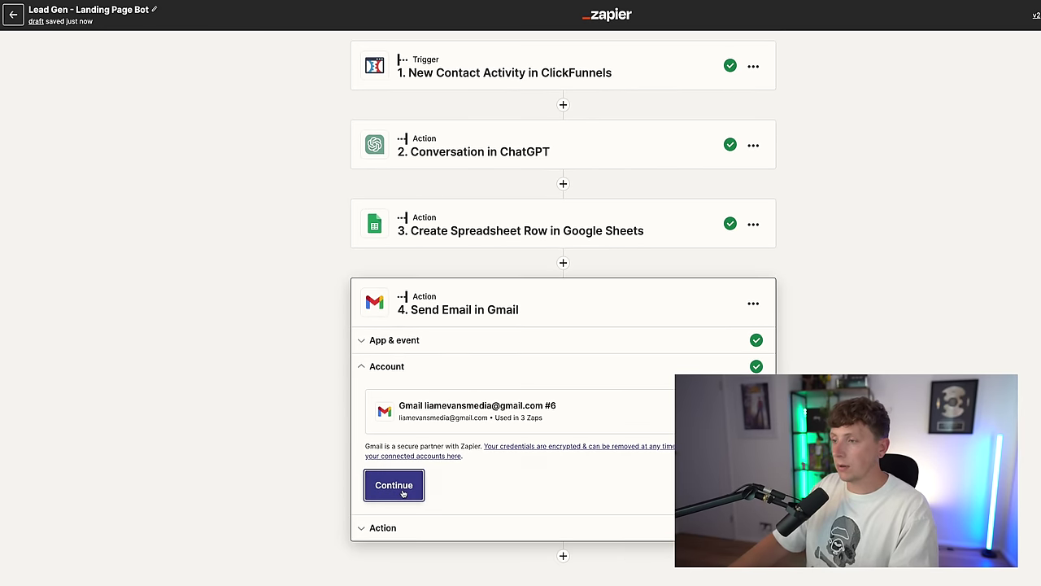
Step: Set the Gmail action's recipient to the Email value from the ClickFunnels contact activity
{"action": "scroll", "coordinate": [431, 301], "scroll_direction": "down", "scroll_amount": 4}
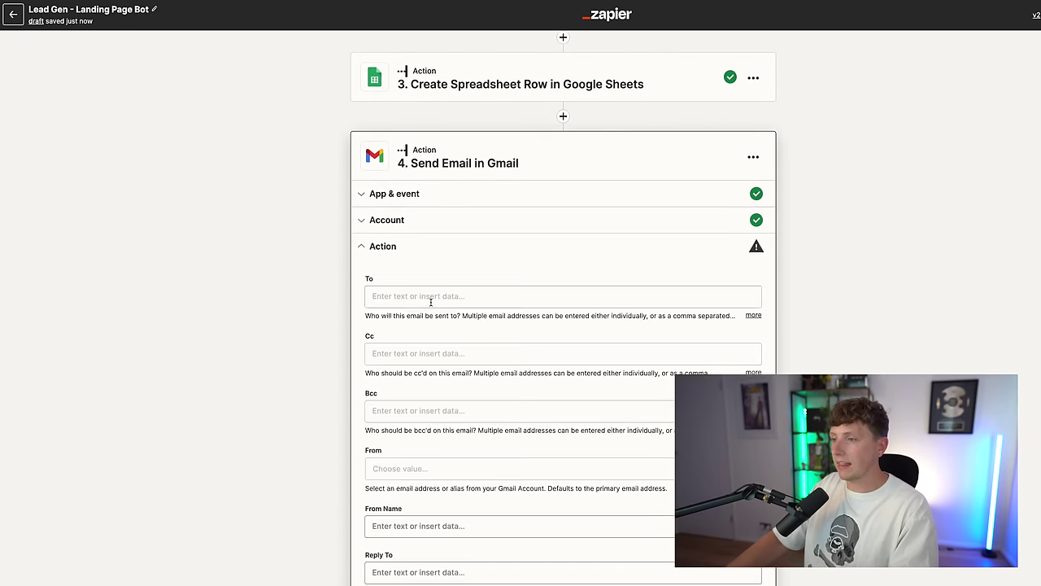
{"action": "scroll", "coordinate": [432, 300], "scroll_direction": "up", "scroll_amount": 2}
{"action": "left_click", "coordinate": [392, 290]}
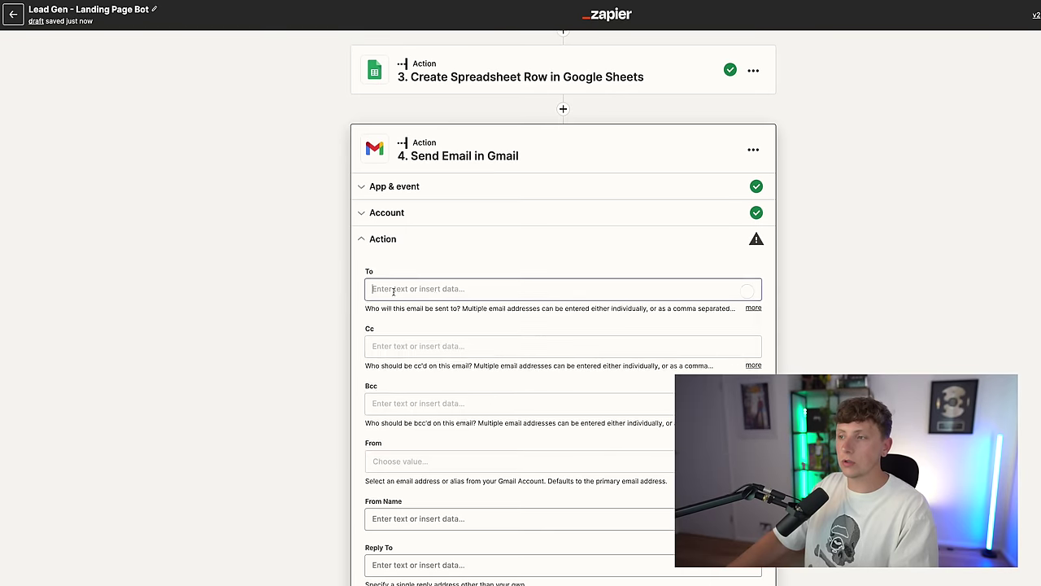
{"action": "scroll", "coordinate": [459, 280], "scroll_direction": "down", "scroll_amount": 1}
{"action": "left_click", "coordinate": [436, 275]}
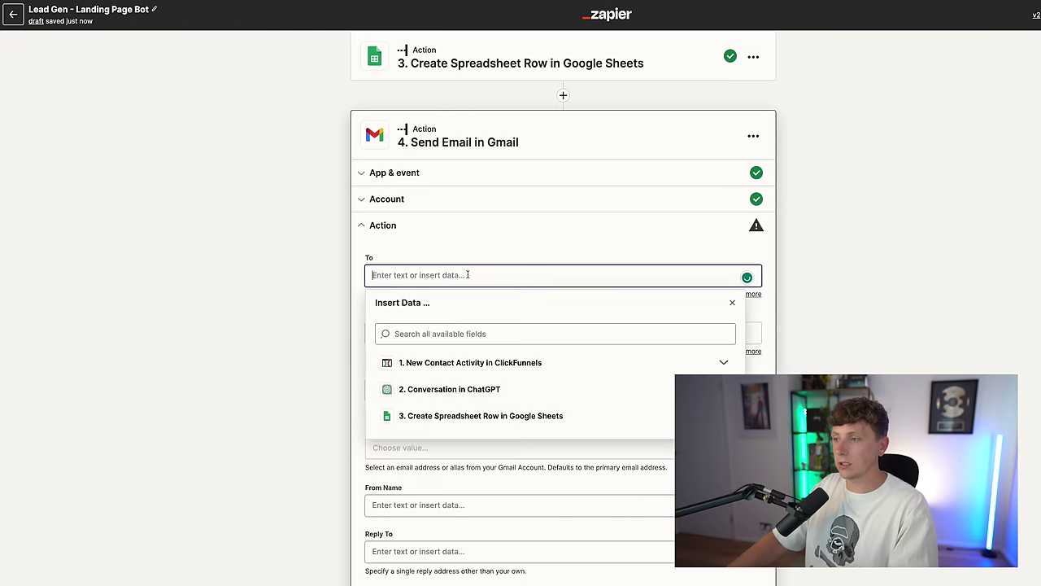
{"action": "left_click", "coordinate": [443, 363]}
{"action": "left_click", "coordinate": [464, 388]}
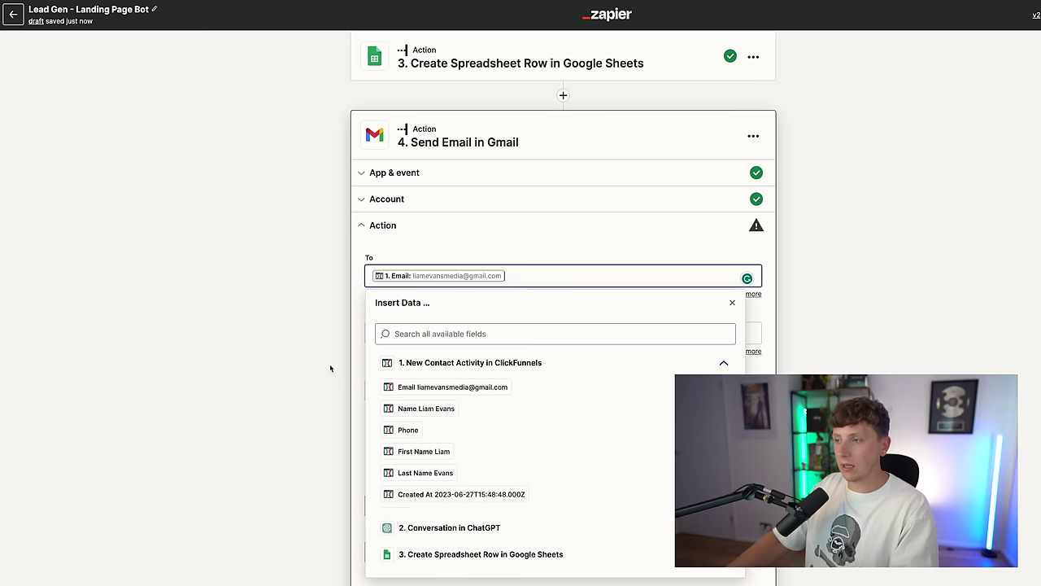
Step: Choose the connected Gmail address as the sender and enter the sender's full name as the From Name
{"action": "scroll", "coordinate": [330, 363], "scroll_direction": "down", "scroll_amount": 3}
{"action": "left_click", "coordinate": [407, 345]}
{"action": "left_click", "coordinate": [412, 461]}
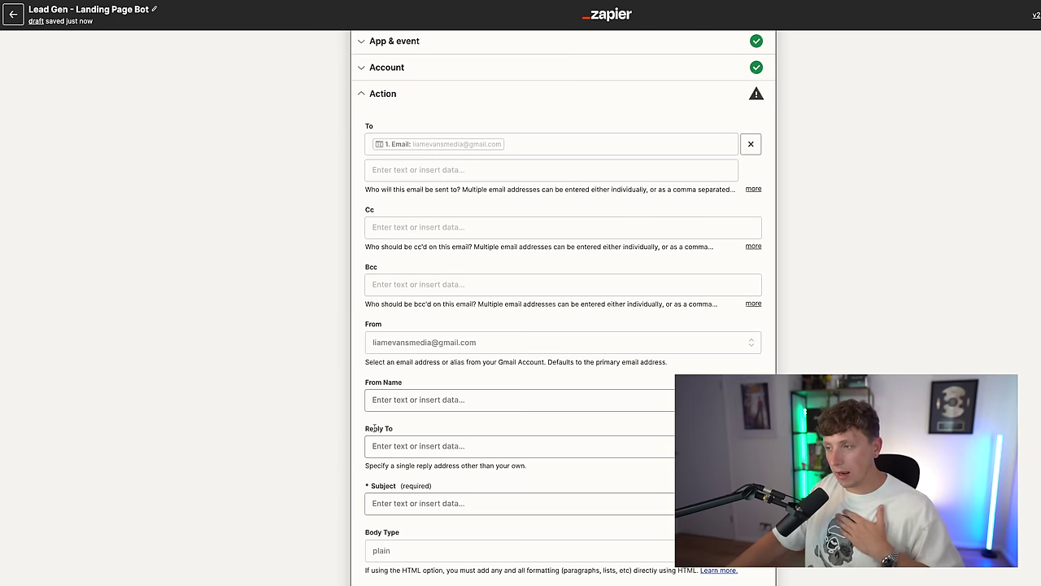
{"action": "left_click", "coordinate": [412, 407]}
{"action": "type", "text": "Liam Evans"}
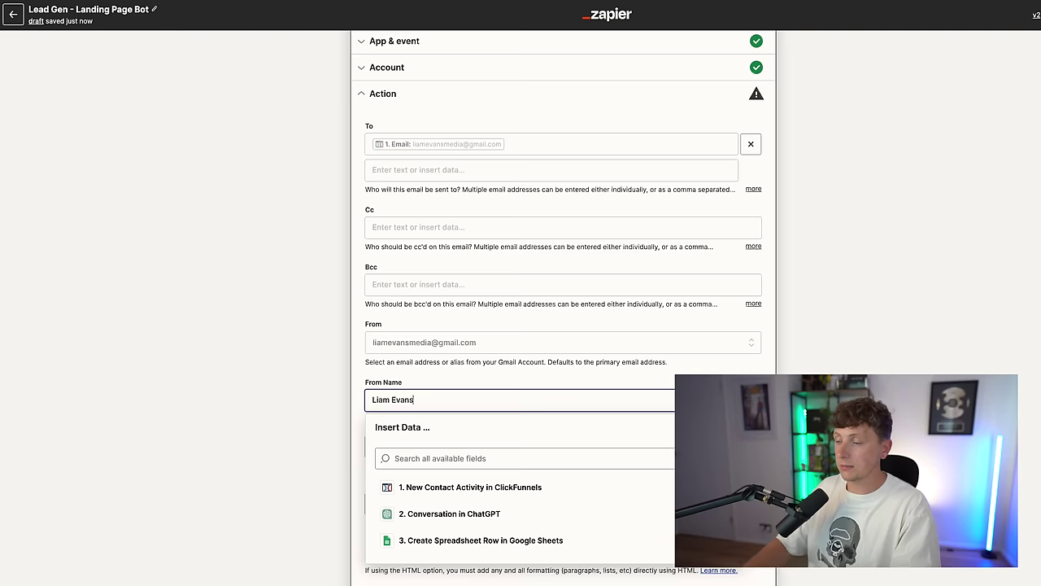
Step: Set the email subject to "You Business Recommendations"
{"action": "scroll", "coordinate": [402, 369], "scroll_direction": "down", "scroll_amount": 2}
{"action": "left_click", "coordinate": [403, 367]}
{"action": "type", "text": "You Business Recommendations"}
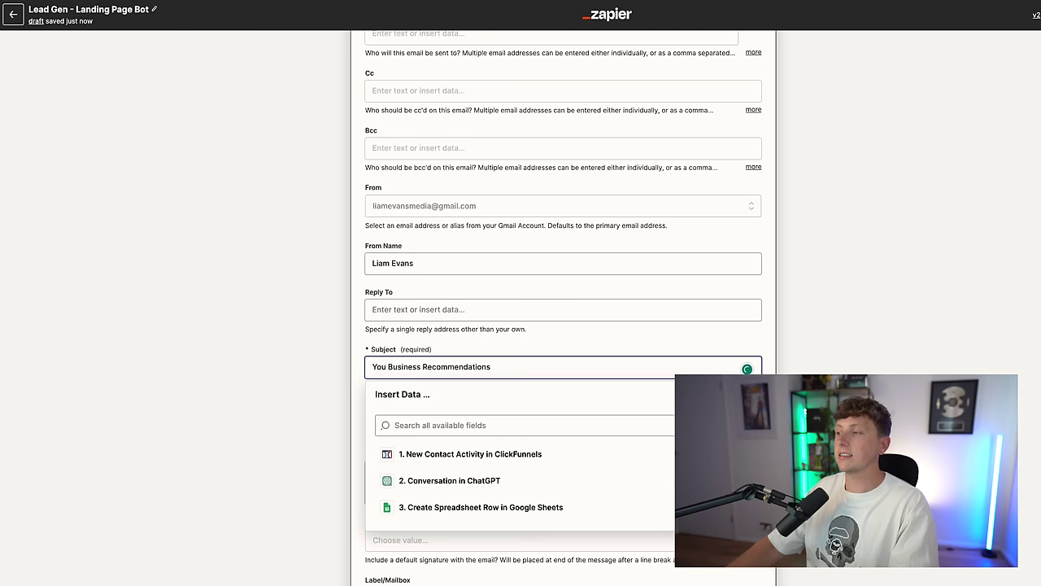
{"action": "left_click", "coordinate": [806, 340]}
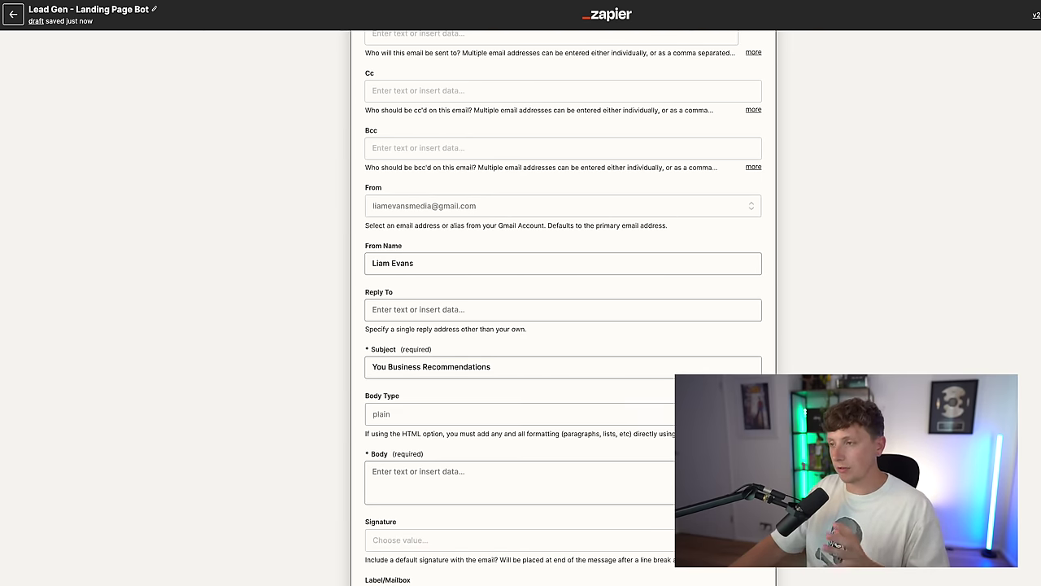
Step: Insert the Assistant Response Message from the ChatGPT conversation into the email body
{"action": "scroll", "coordinate": [537, 406], "scroll_direction": "down", "scroll_amount": 1}
{"action": "left_click", "coordinate": [499, 406]}
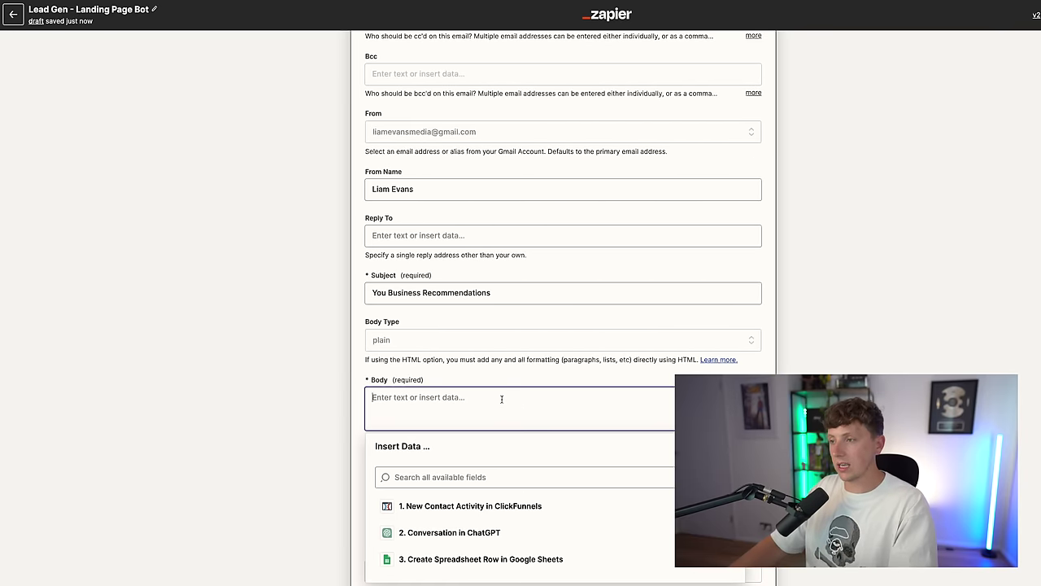
{"action": "left_click", "coordinate": [439, 531]}
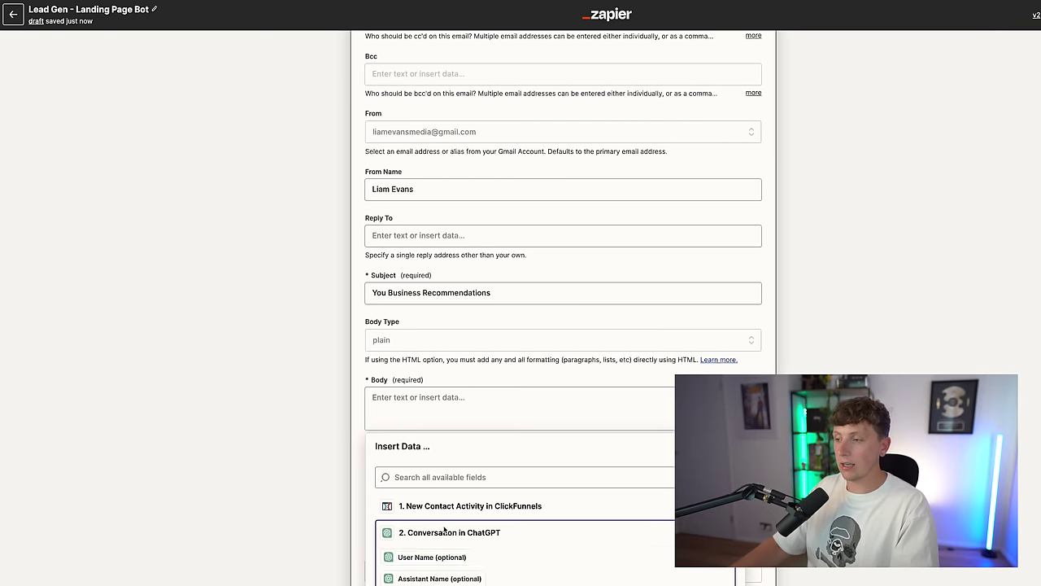
{"action": "scroll", "coordinate": [505, 537], "scroll_direction": "down", "scroll_amount": 2}
{"action": "scroll", "coordinate": [596, 516], "scroll_direction": "down", "scroll_amount": 1}
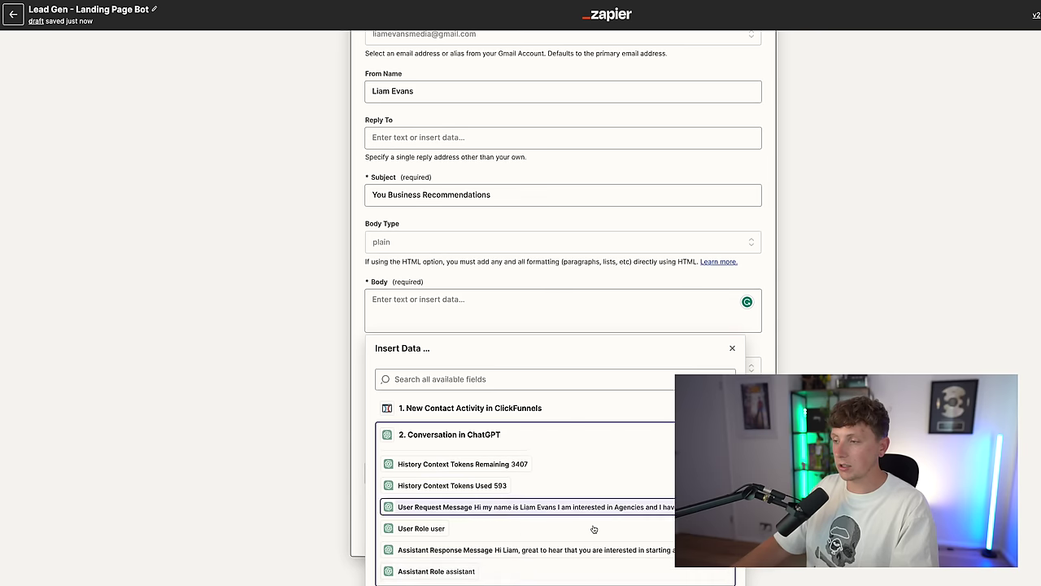
{"action": "left_click", "coordinate": [460, 556]}
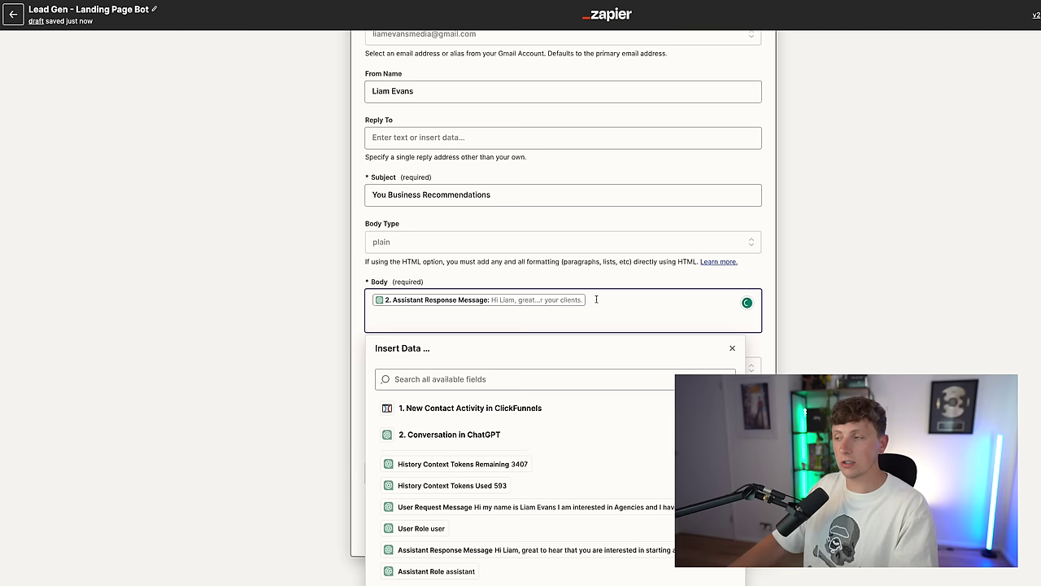
Step: Below the response in the body, add lines reading "-", "I hope this helps," and "Regards,", followed by the sender's first name
{"action": "key", "text": "Return"}
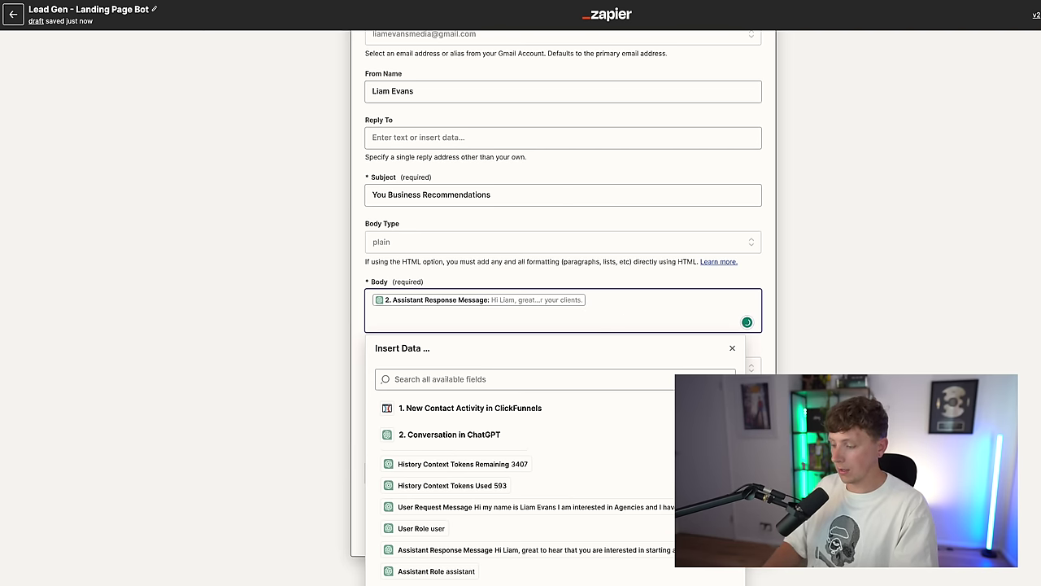
{"action": "type", "text": "-"}
{"action": "key", "text": "Return"}
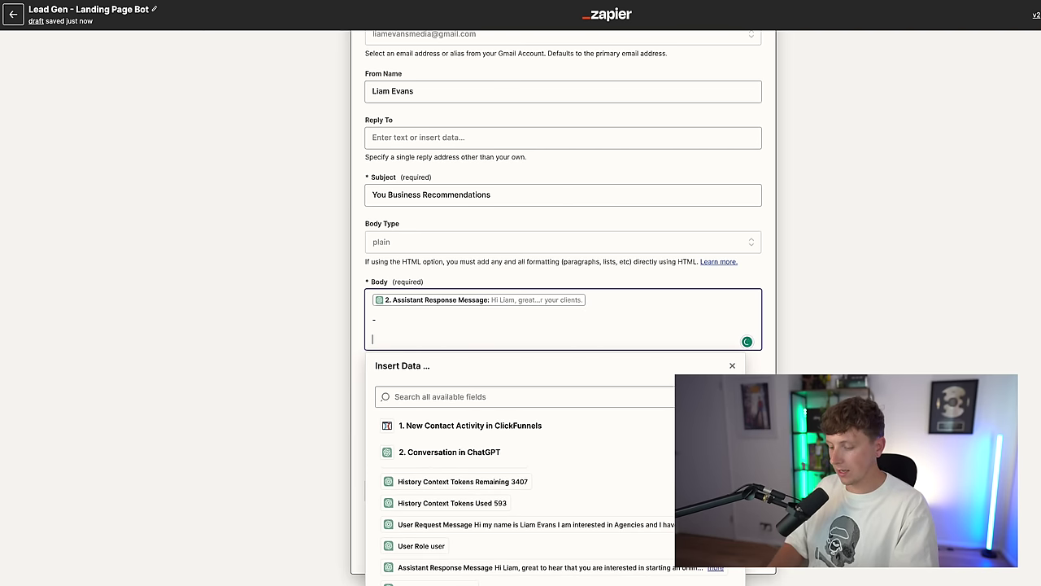
{"action": "type", "text": "I hope this helps,"}
{"action": "key", "text": "Return"}
{"action": "type", "text": "Regards,"}
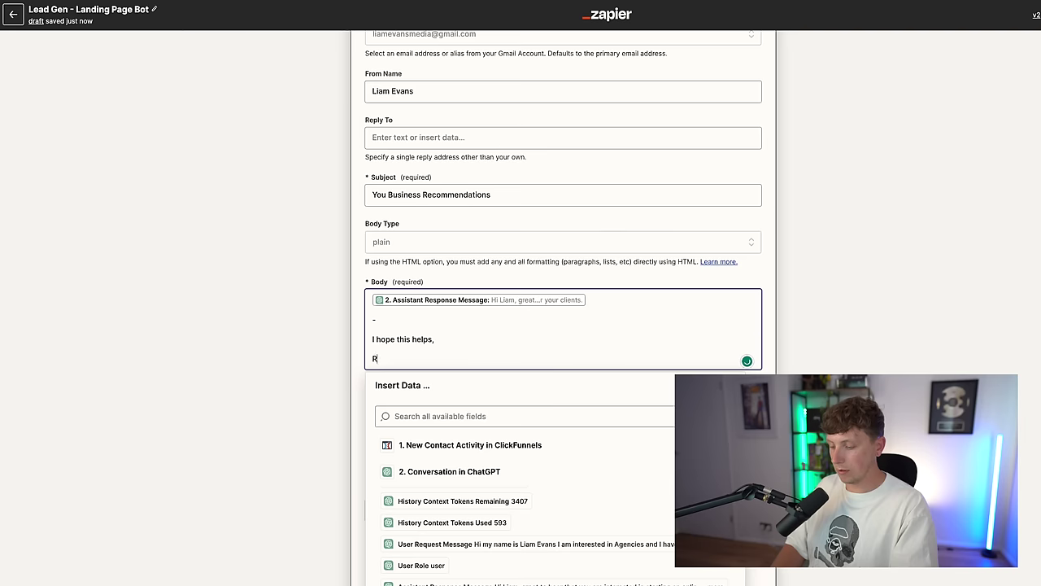
{"action": "key", "text": "Return"}
{"action": "type", "text": "Liam"}
{"action": "left_click", "coordinate": [795, 336]}
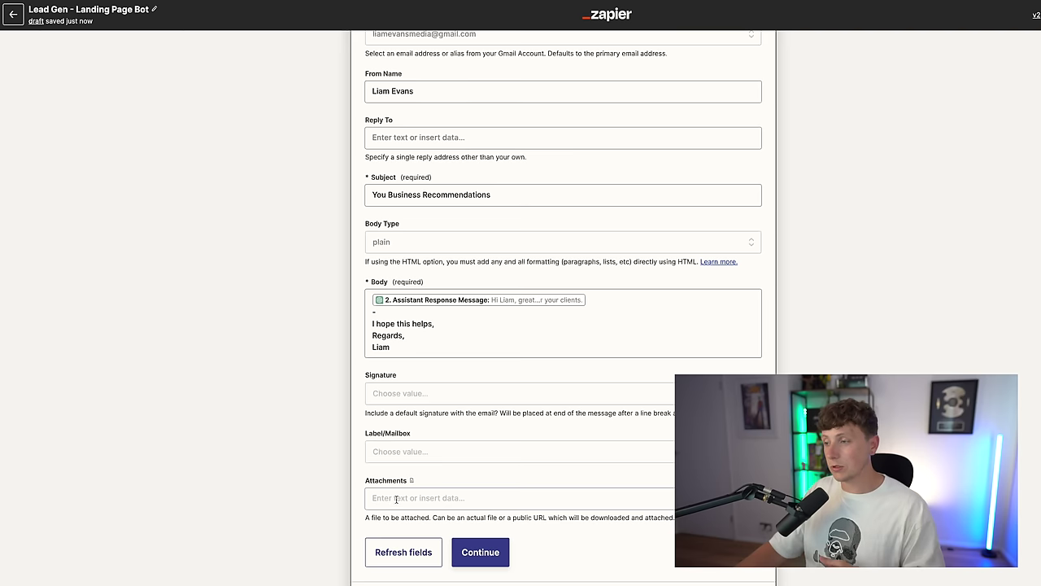
Step: Accept the Gmail action's fields and run its test to send the email
{"action": "left_click", "coordinate": [481, 554]}
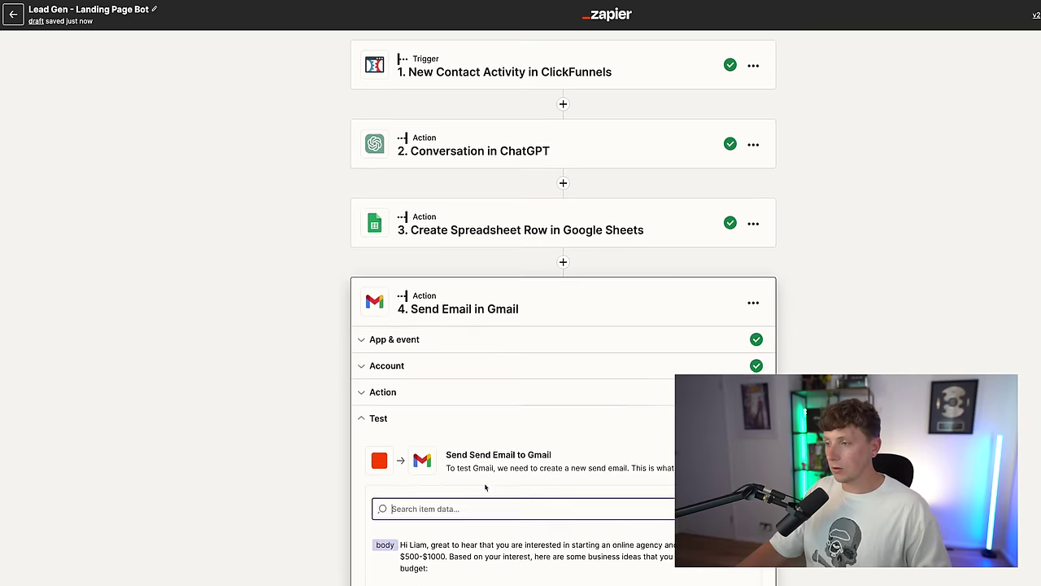
{"action": "scroll", "coordinate": [498, 561], "scroll_direction": "down", "scroll_amount": 4}
{"action": "left_click", "coordinate": [466, 536]}
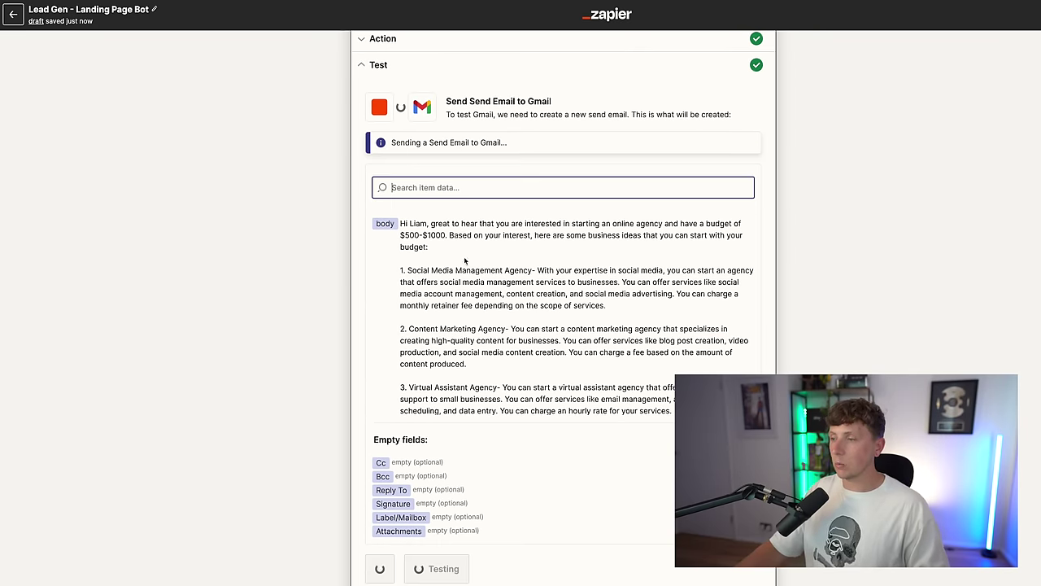